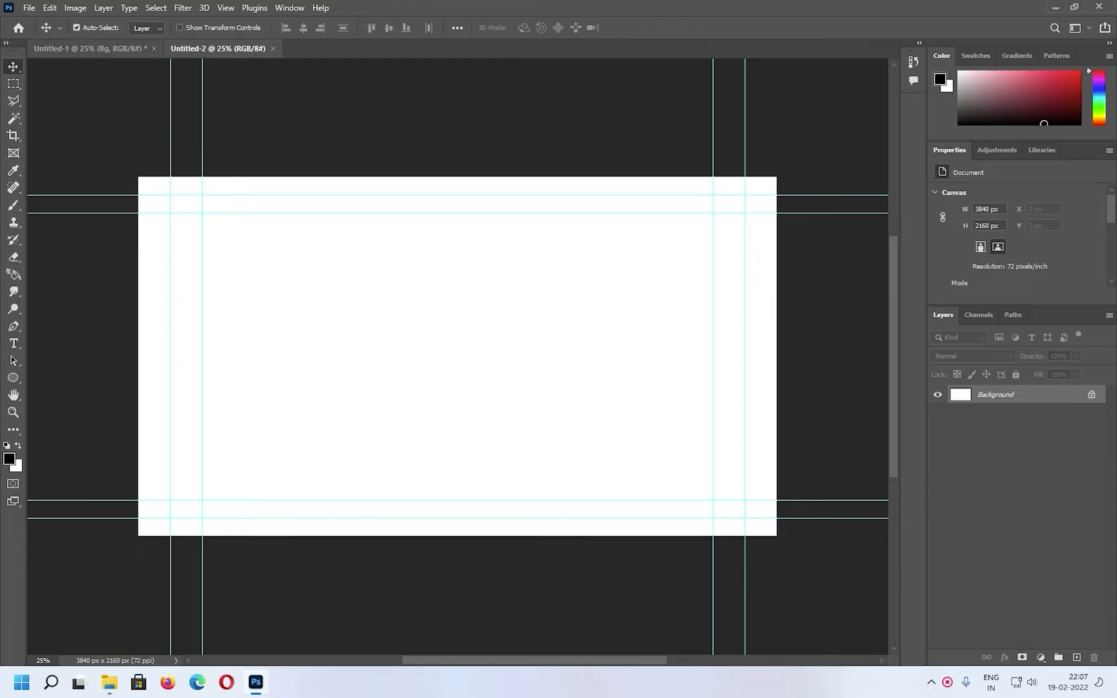
# Copy the concrete texture layer Bg from Untitled-1 into Untitled-2 so that it covers the whole canvas
pyautogui.click(97, 48)
pyautogui.moveTo(461, 254); pyautogui.dragTo(475, 316)
# Add a black letter "G" in Impact at 850 pt on the canvas's upper left, with its text box shrunk around the letter
pyautogui.press('t')
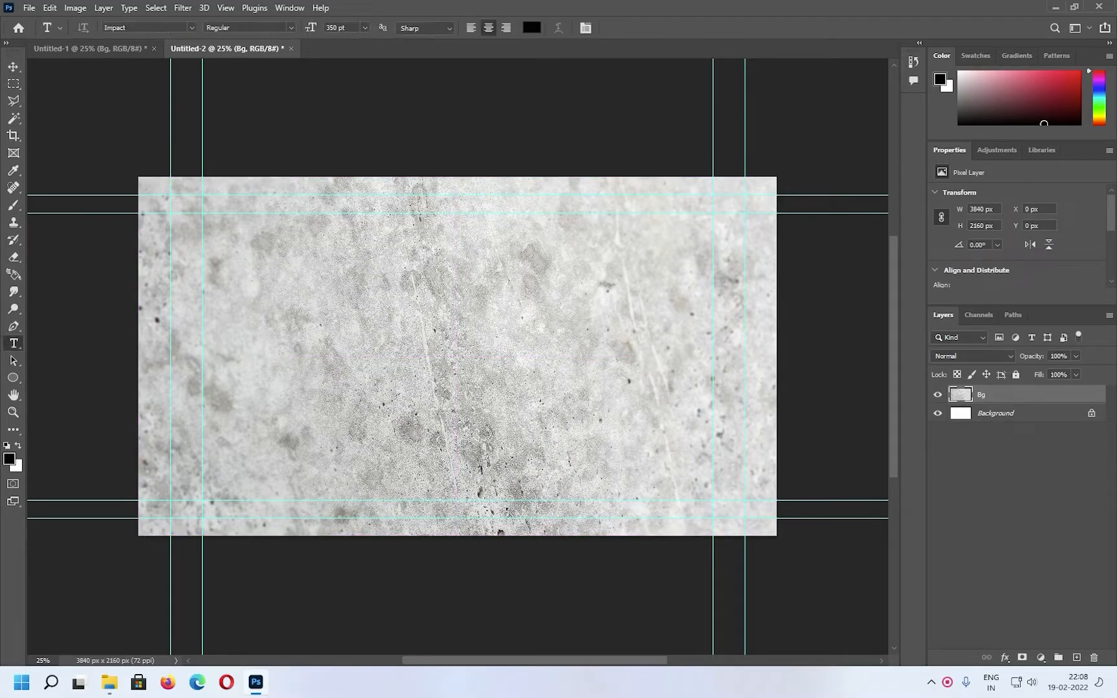
pyautogui.moveTo(284, 245); pyautogui.dragTo(438, 421)
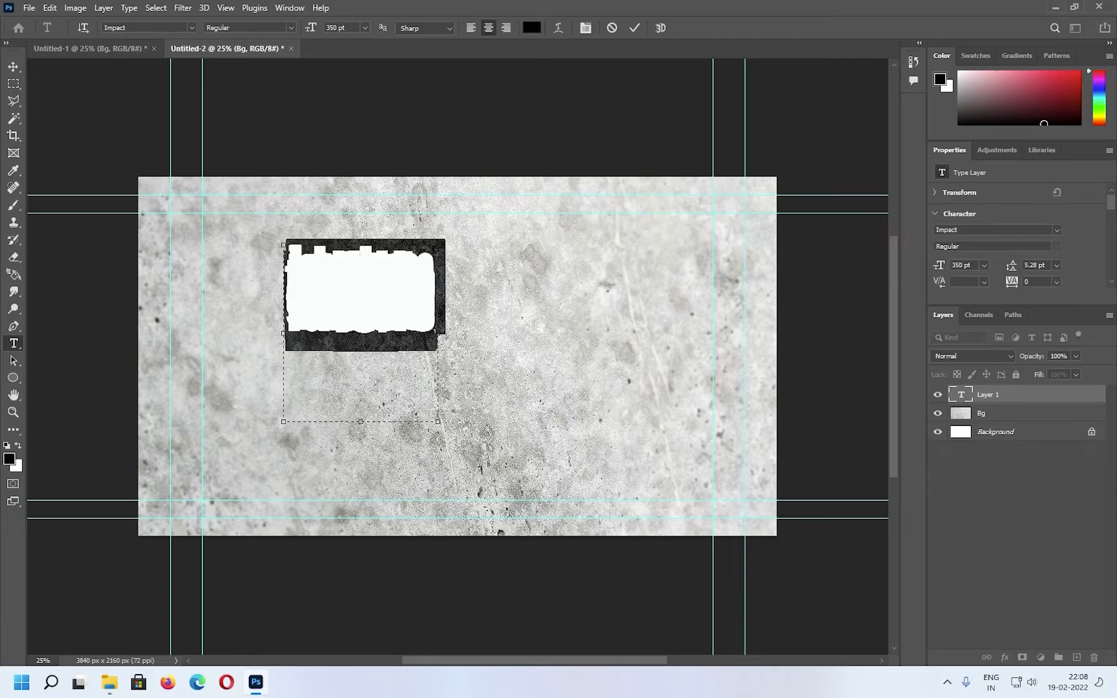
pyautogui.write('G')
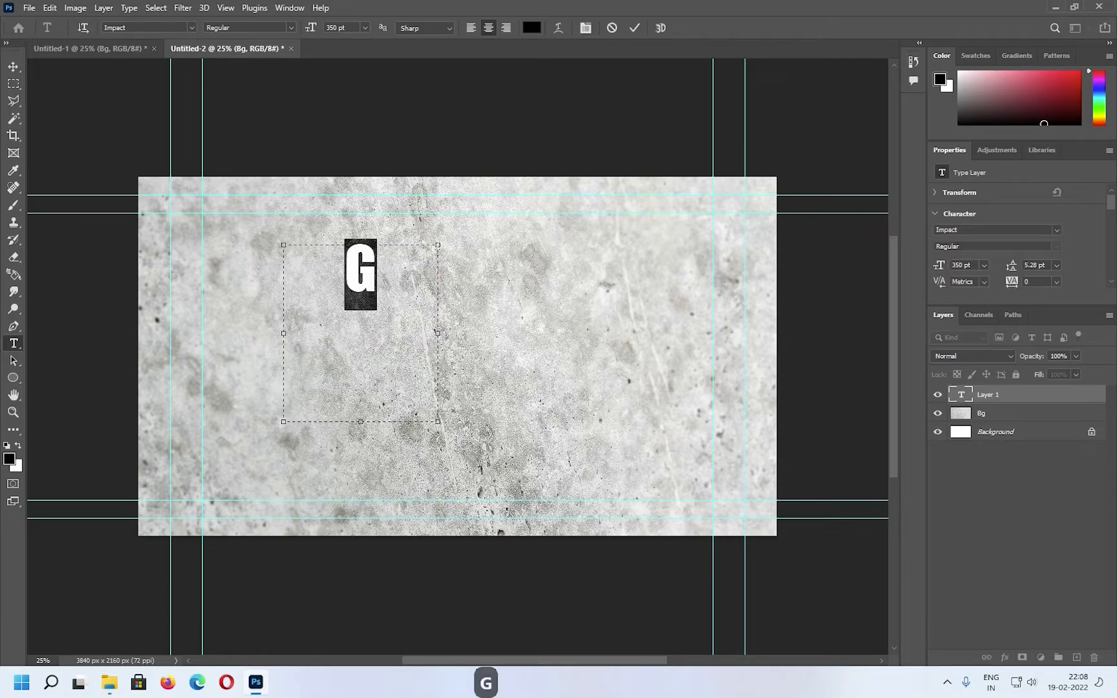
pyautogui.hotkey('ctrl', 'a')
pyautogui.write('8')
pyautogui.press('Return')
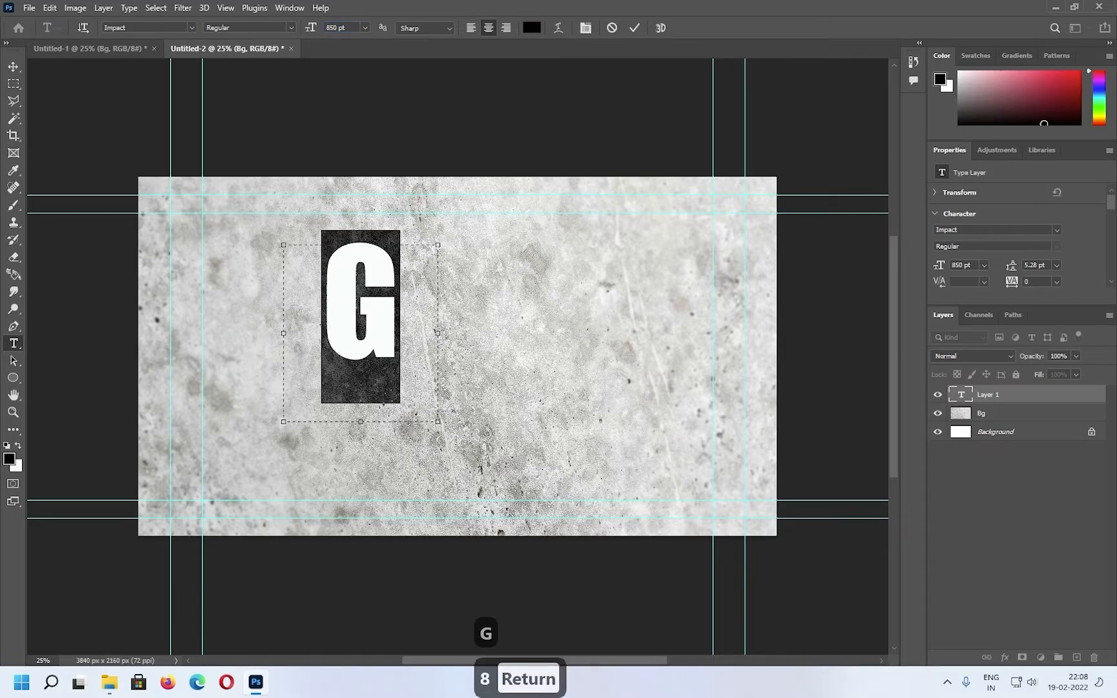
pyautogui.moveTo(438, 422); pyautogui.dragTo(369, 366)
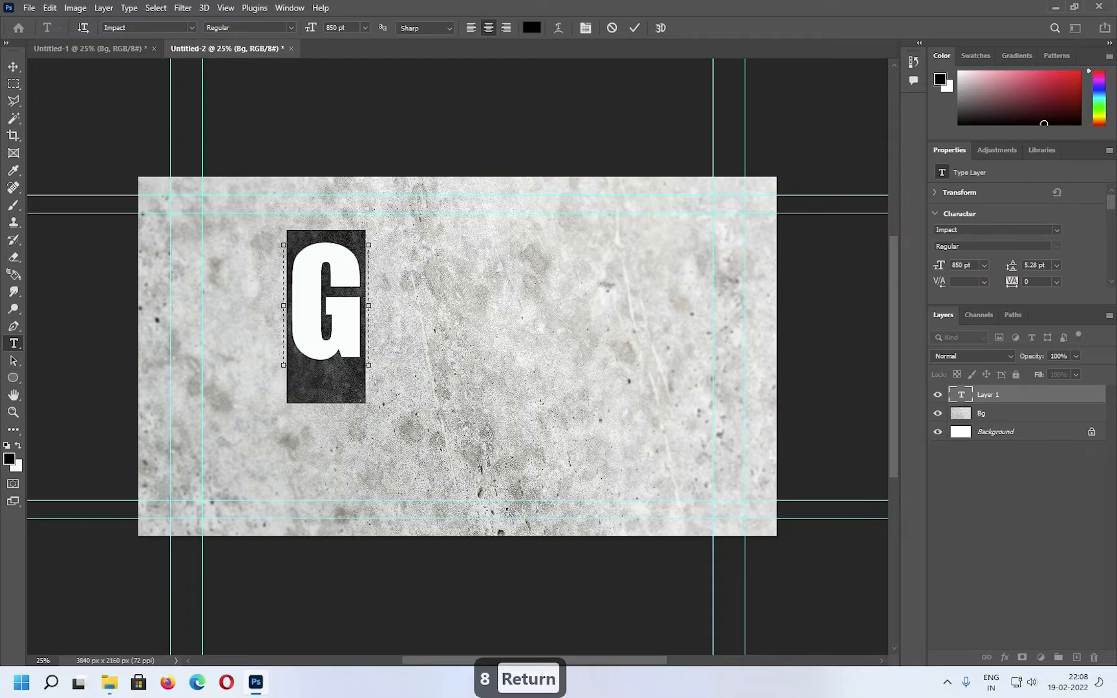
pyautogui.click(13, 67)
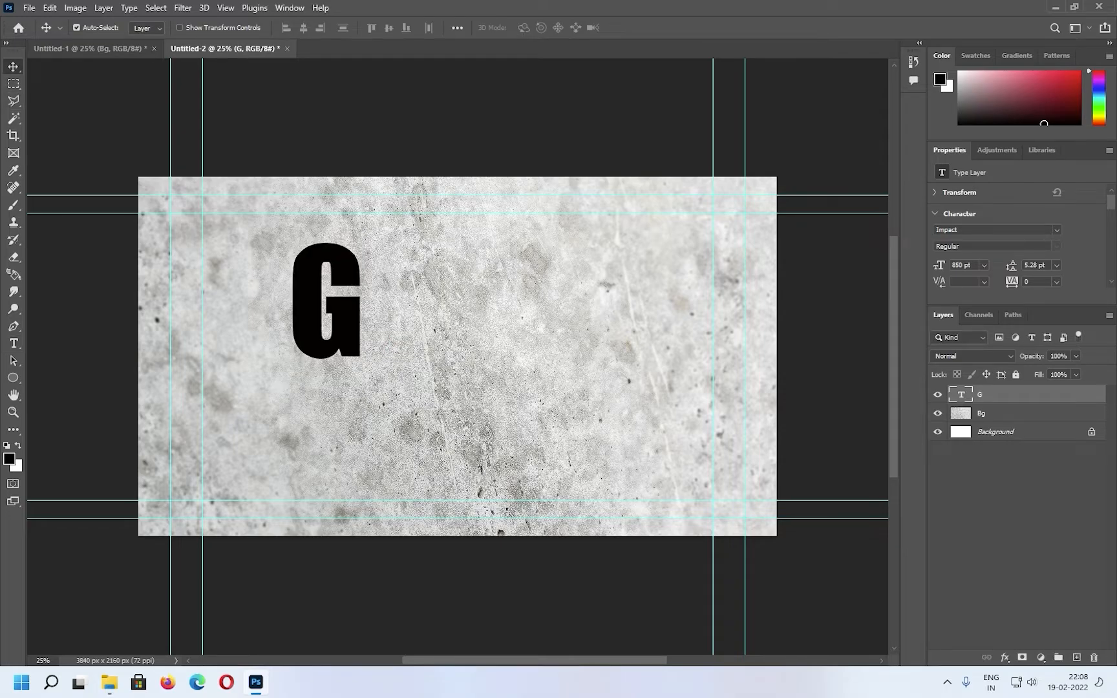
# Duplicate the "G" text layer beside the original and change the copy's letter to "S"
pyautogui.moveTo(327, 301); pyautogui.dragTo(419, 328)
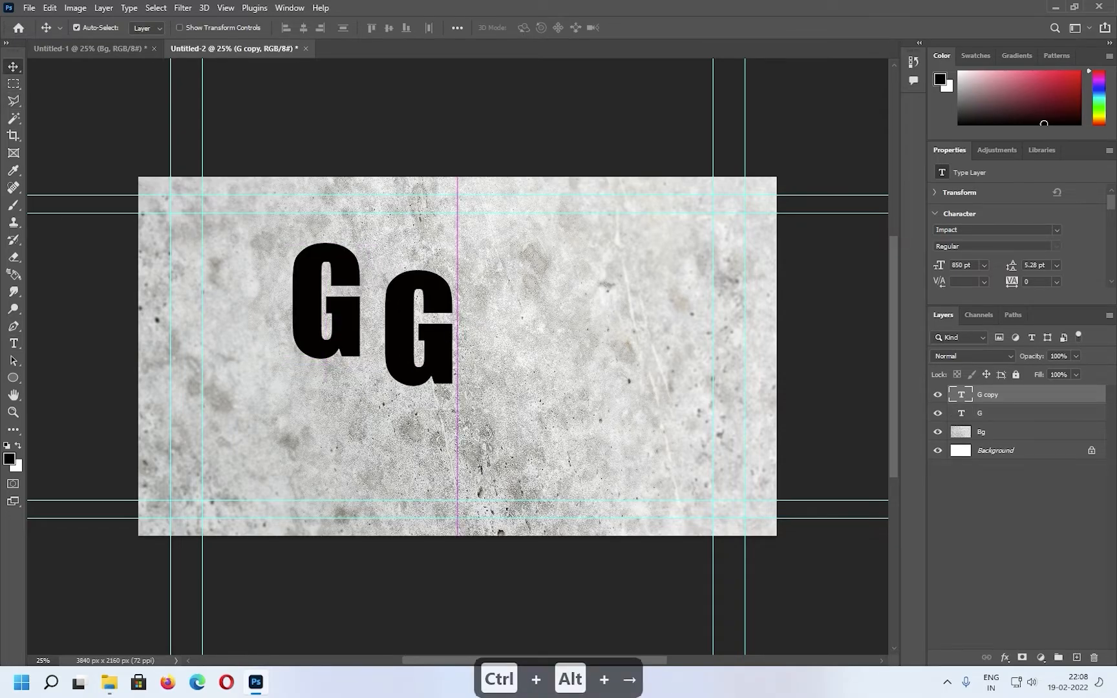
pyautogui.doubleClick(419, 328)
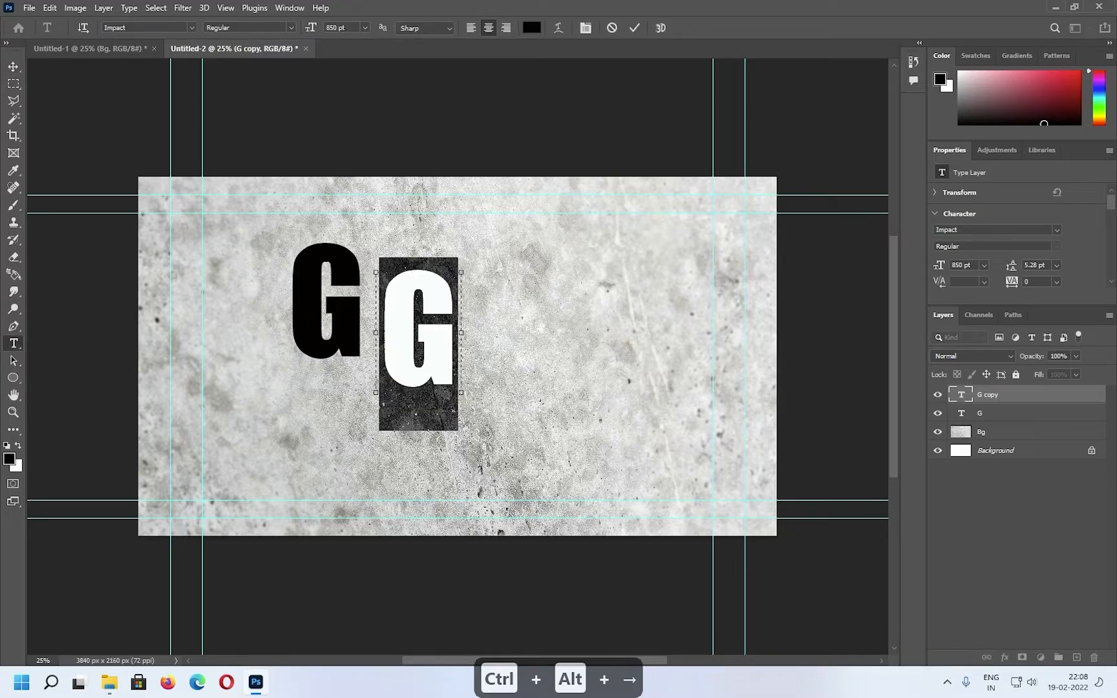
pyautogui.write('S')
pyautogui.click(13, 66)
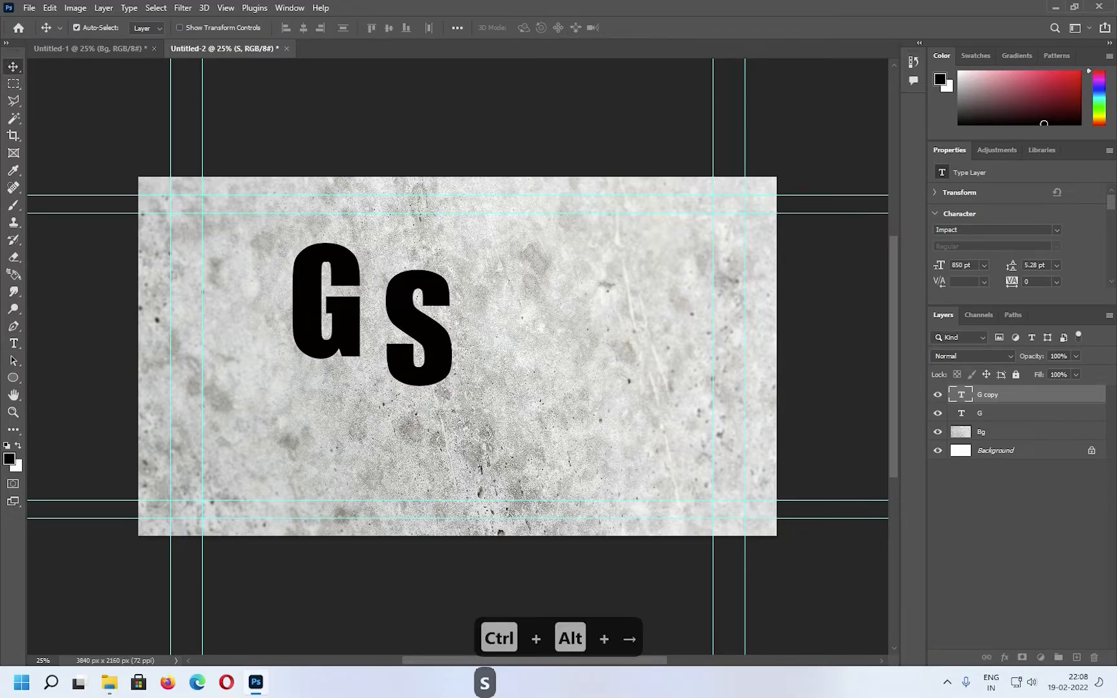
# Overlap the "S" with the lower right of the "G", and move both letters together to the canvas's upper centre
pyautogui.moveTo(426, 319); pyautogui.dragTo(372, 344)
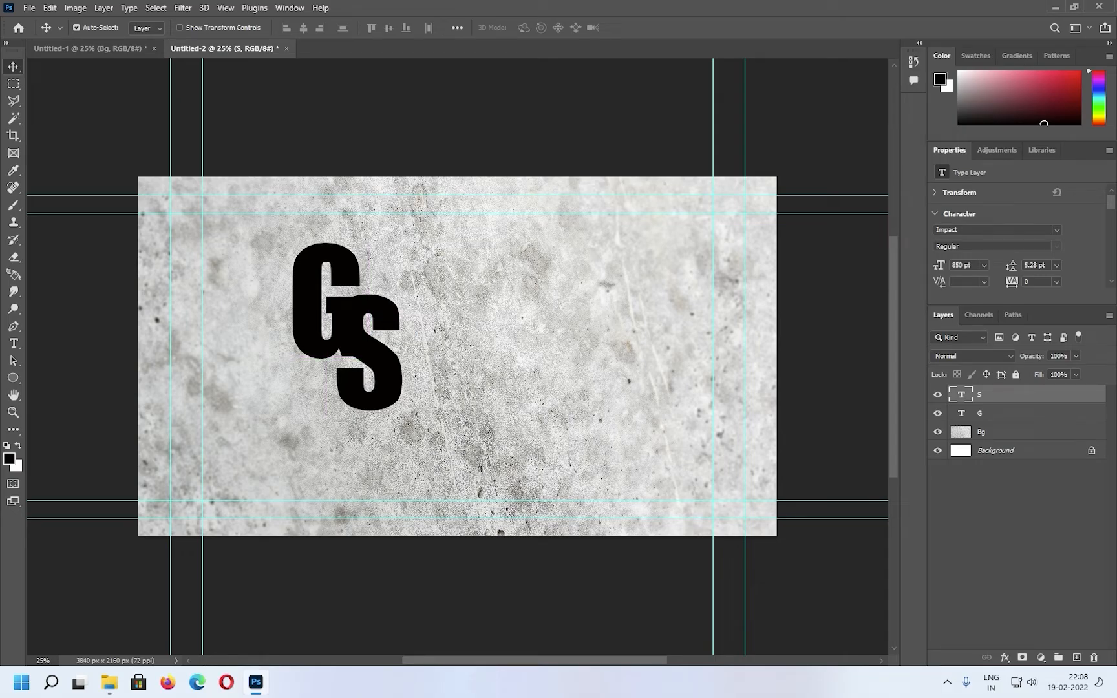
pyautogui.keyDown('ctrl'); pyautogui.click(1009, 413); pyautogui.keyUp('ctrl')
pyautogui.moveTo(383, 325); pyautogui.dragTo(496, 311)
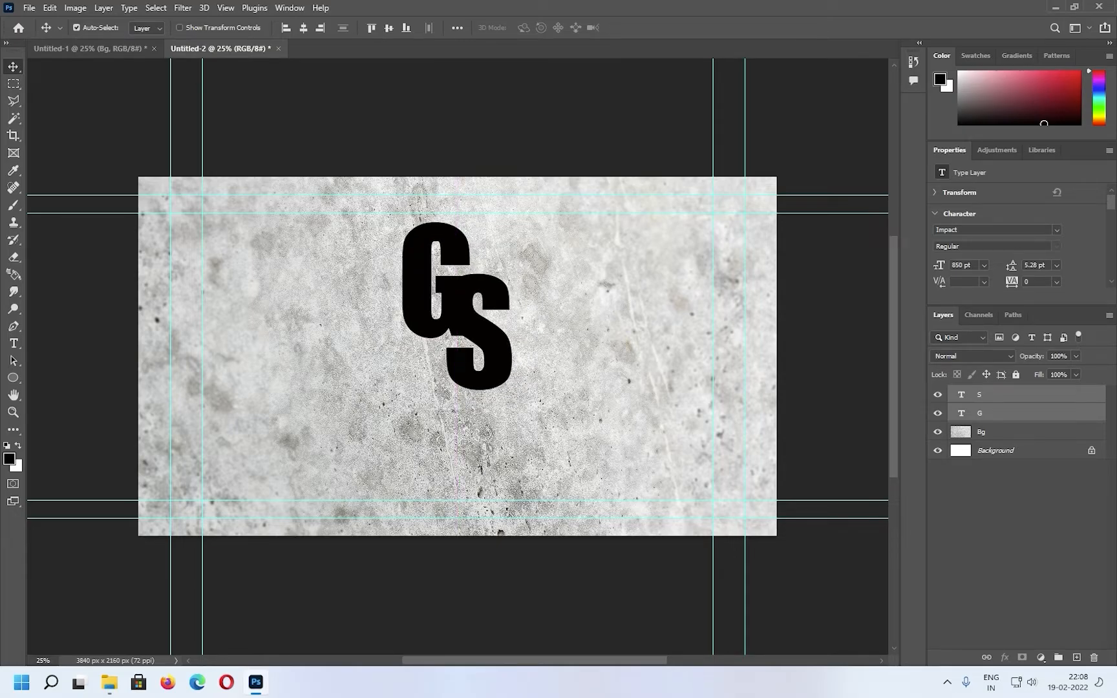
# Add the centred text "Glass Logo" at 350 pt in a text box spanning the inner guides below the GS letters
pyautogui.click(13, 344)
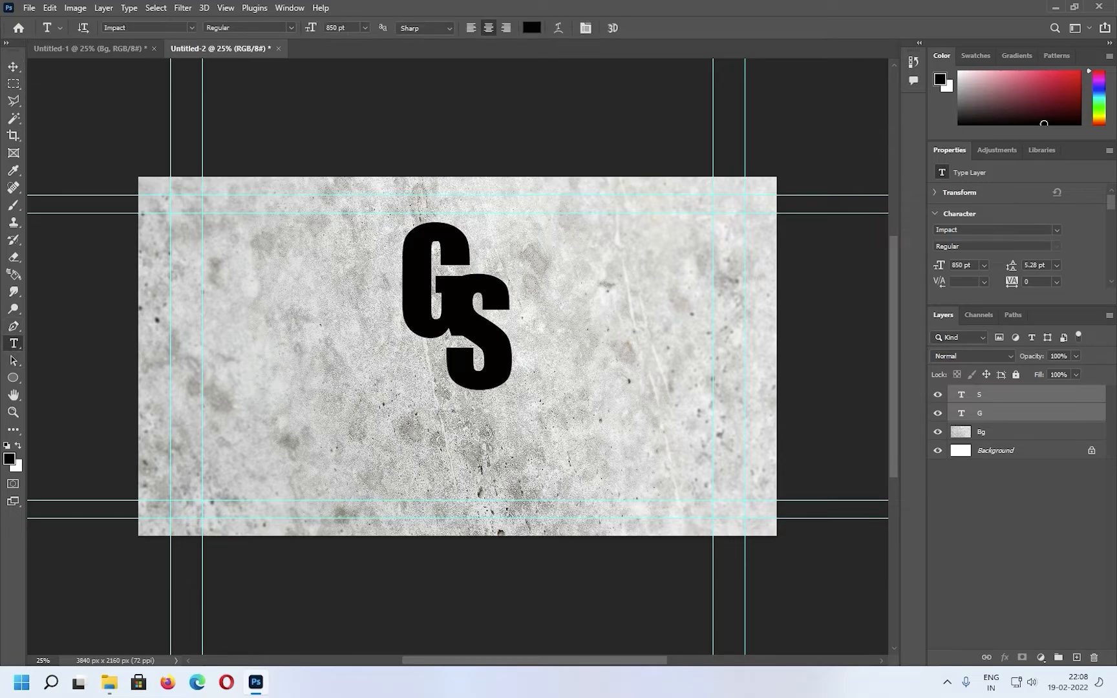
pyautogui.moveTo(202, 416); pyautogui.dragTo(714, 500)
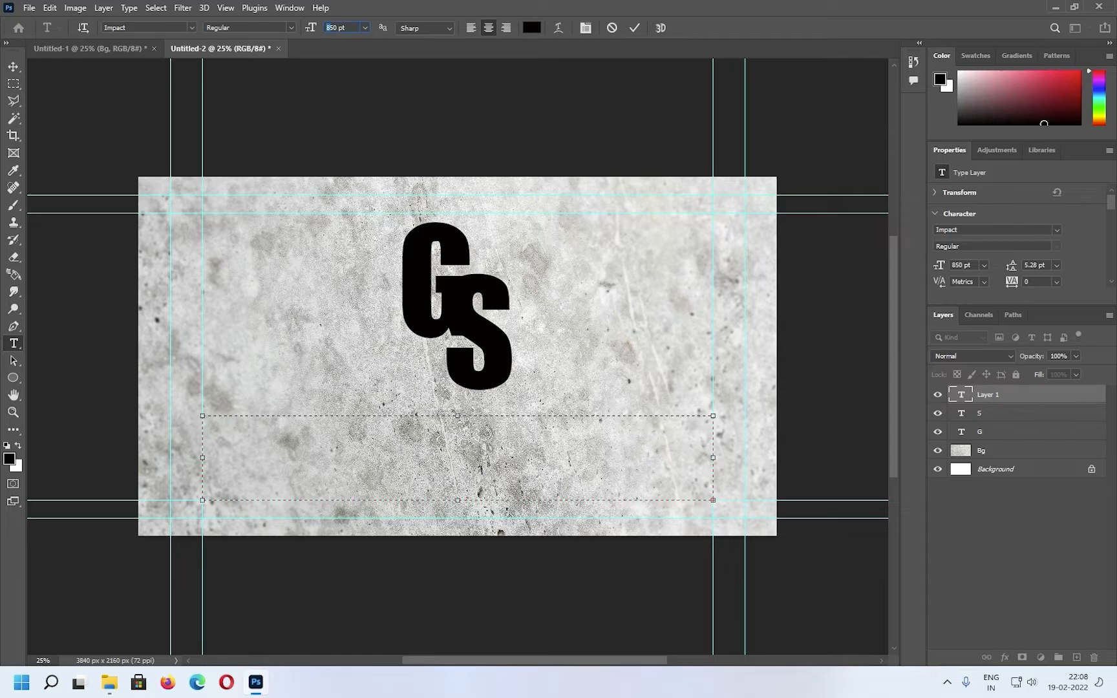
pyautogui.write('3')
pyautogui.press('Return')
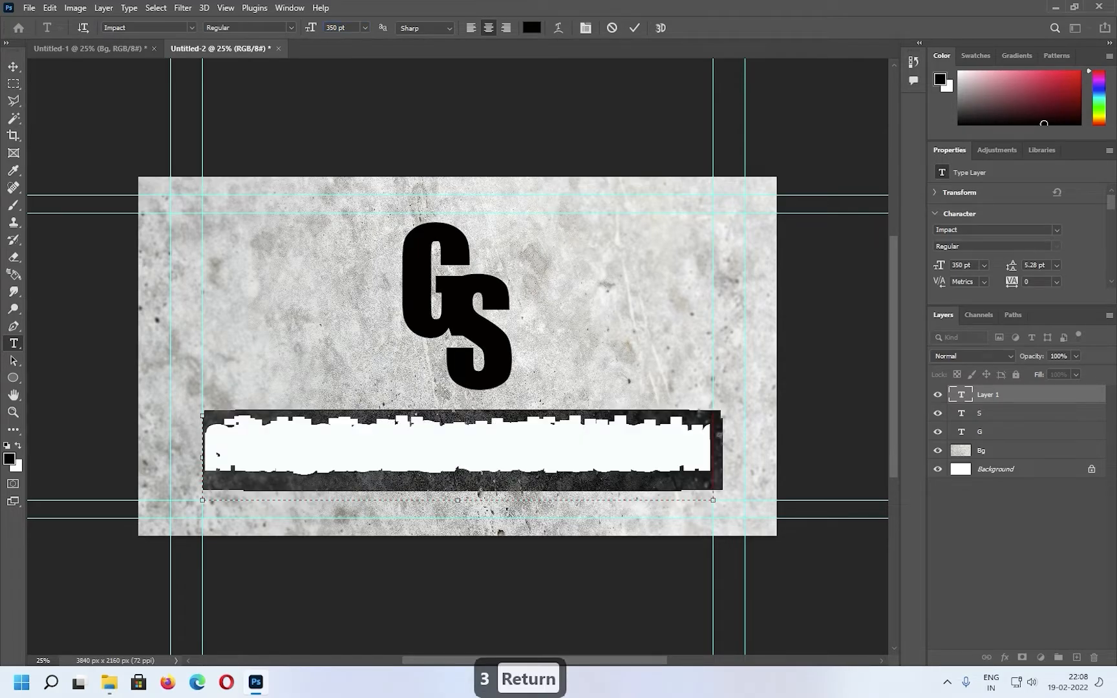
pyautogui.press('BackSpace')
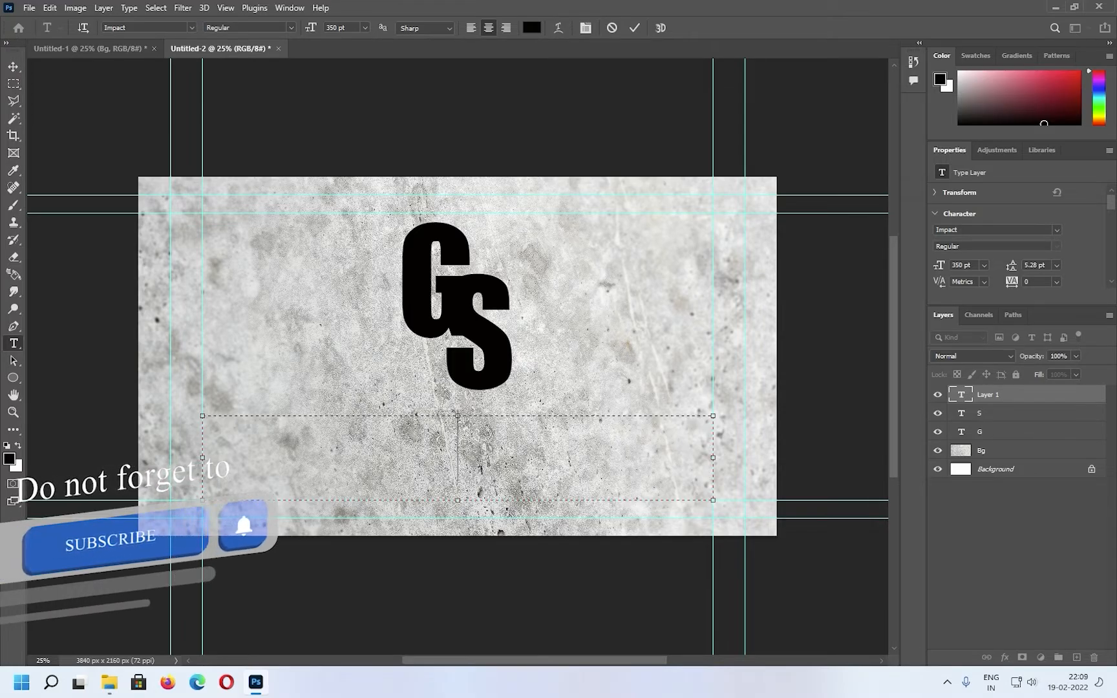
pyautogui.write('Gl')
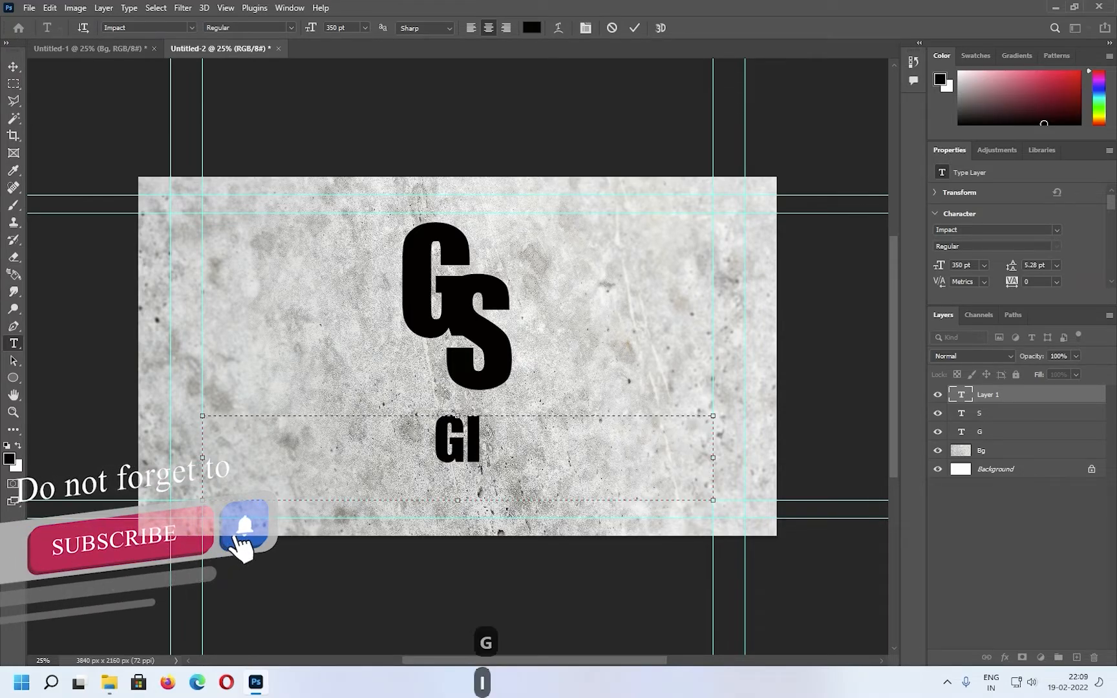
pyautogui.write('ass ')
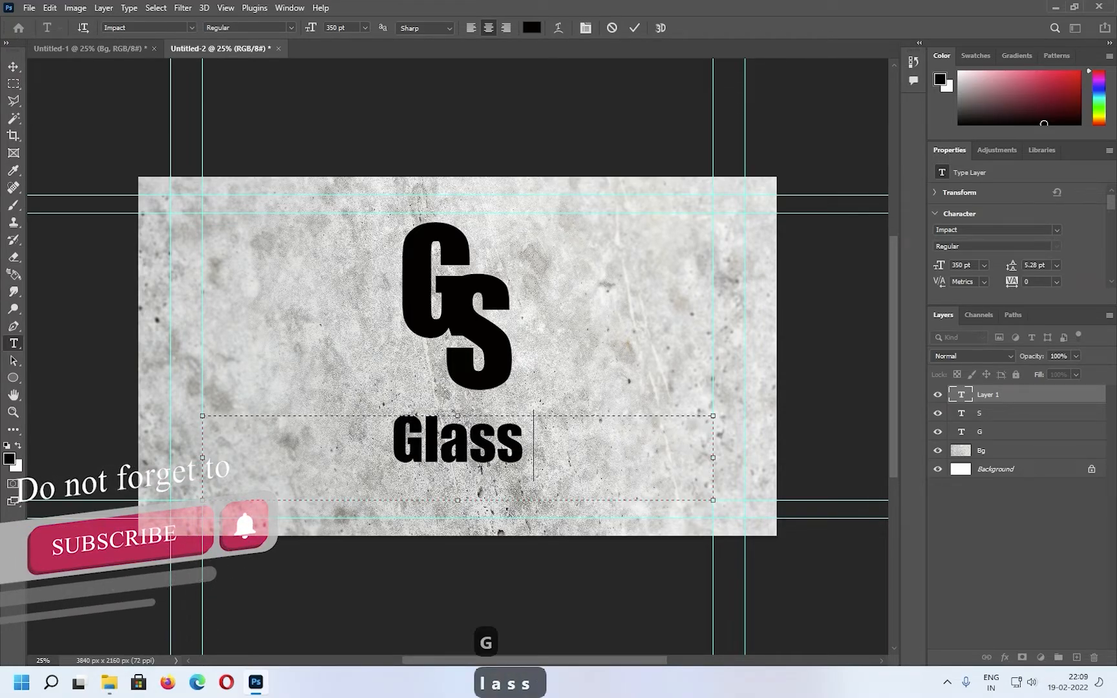
pyautogui.write('Logo')
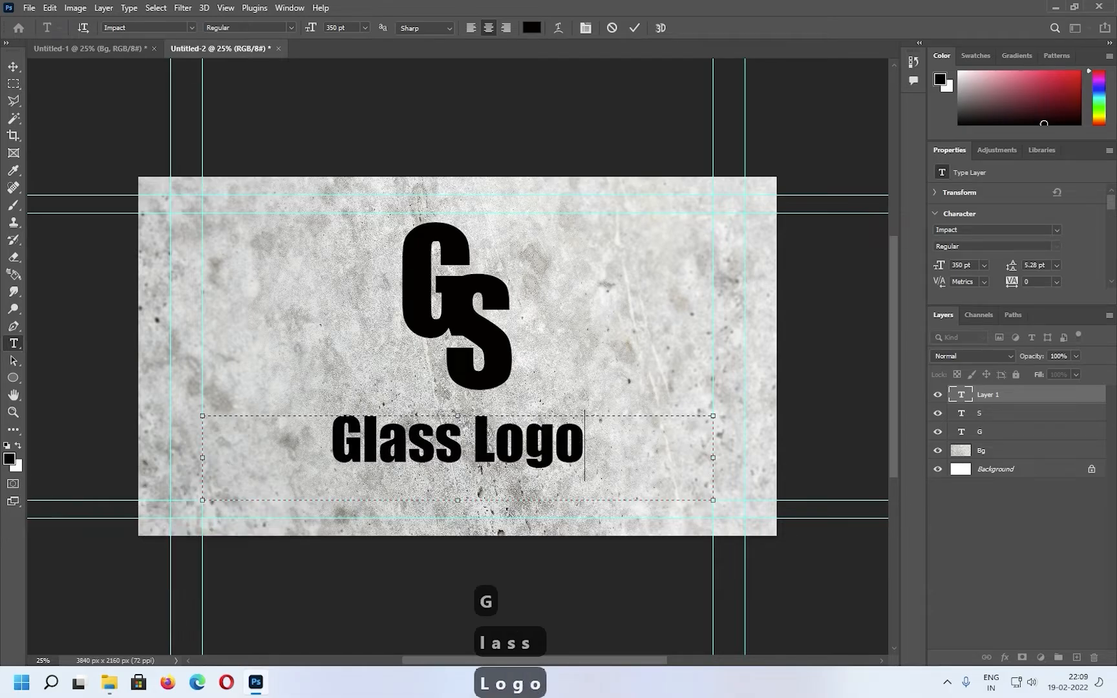
pyautogui.click(12, 67)
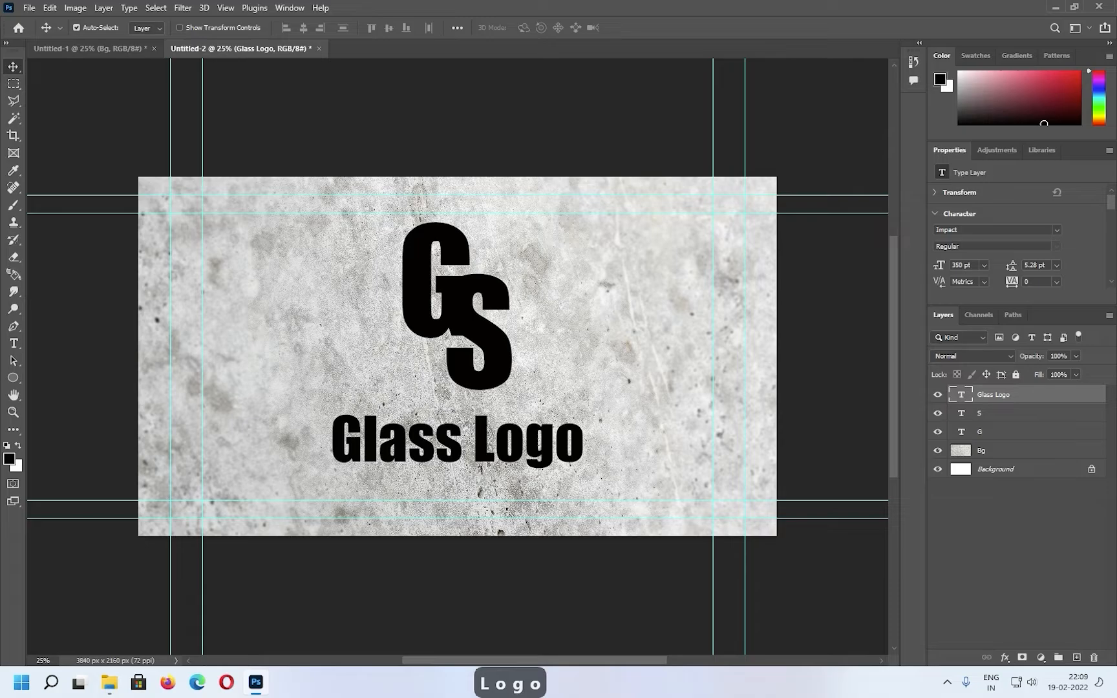
# Nudge the "Glass Logo" text upward until it sits just beneath the GS letters
pyautogui.press('Up')
pyautogui.press('Up')
pyautogui.press('Up')
pyautogui.press('Up')
pyautogui.press('Up')
pyautogui.press('Up')
pyautogui.press('Up')
pyautogui.press('Up')
pyautogui.press('Up')
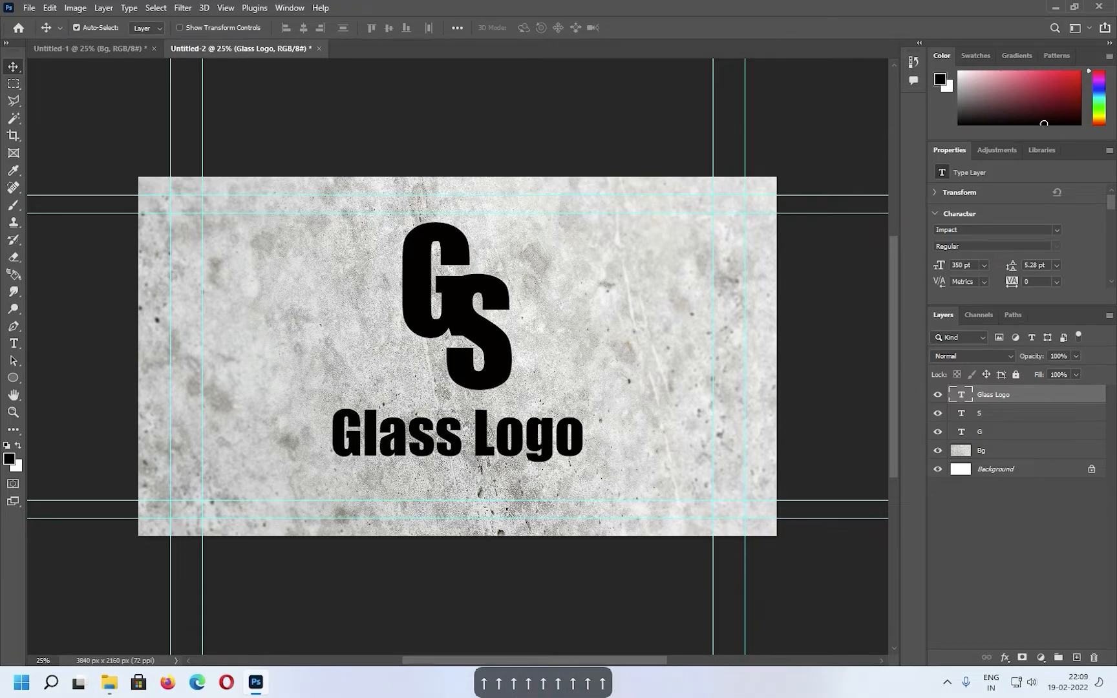
pyautogui.press('Up')
pyautogui.press('Up')
pyautogui.press('Up')
pyautogui.press('Up')
pyautogui.press('Up')
pyautogui.press('Up')
pyautogui.press('Up')
pyautogui.press('Up')
pyautogui.press('Up')
pyautogui.press('Up')
pyautogui.press('Up')
pyautogui.press('Up')
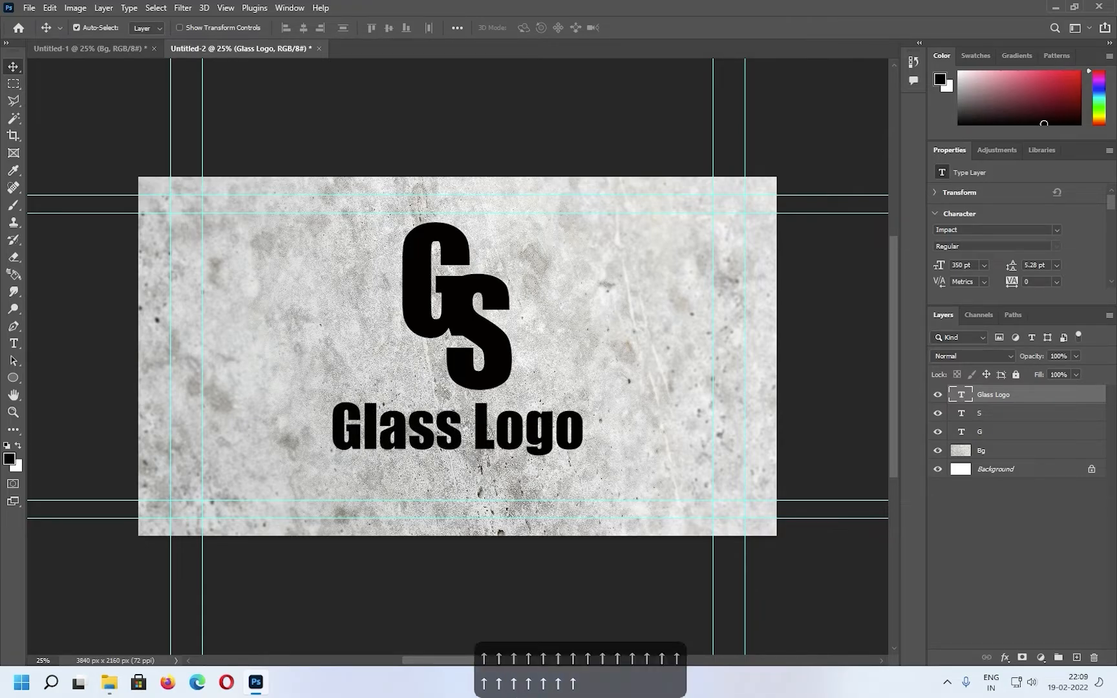
pyautogui.press('Up')
pyautogui.press('Up')
pyautogui.press('Up')
pyautogui.press('Up')
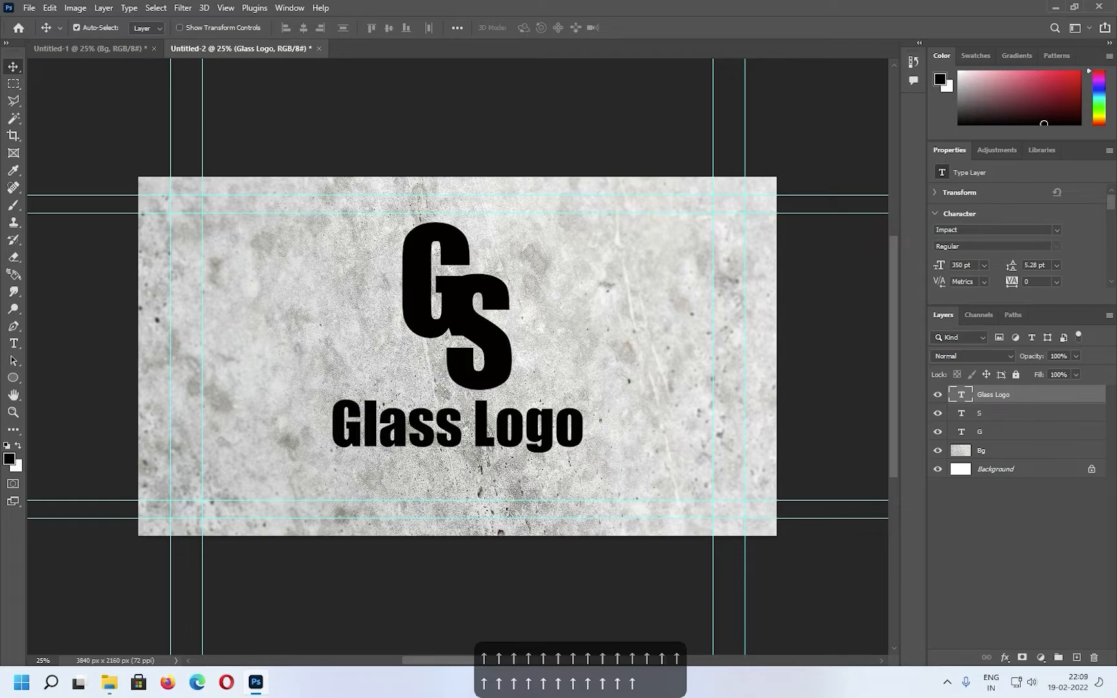
# Merge the "Glass Logo", "S" and "G" text layers into a single layer
pyautogui.keyDown('ctrl'); pyautogui.click(1009, 413); pyautogui.keyUp('ctrl')
pyautogui.keyDown('ctrl'); pyautogui.click(1009, 432); pyautogui.keyUp('ctrl')
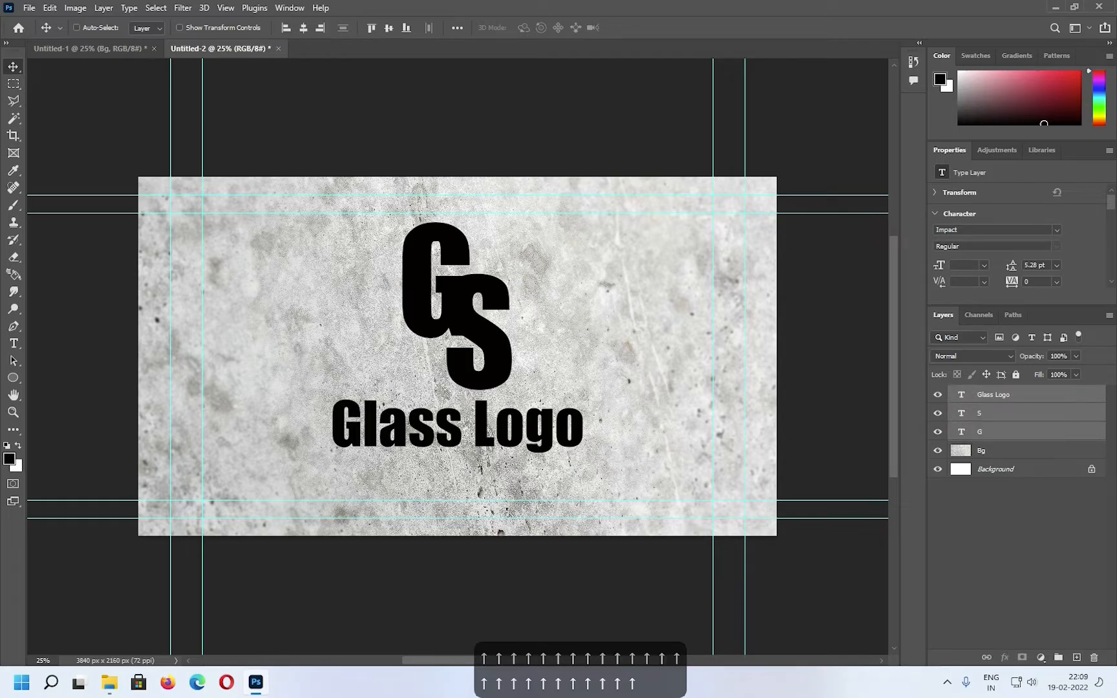
pyautogui.hotkey('ctrl', 'e')
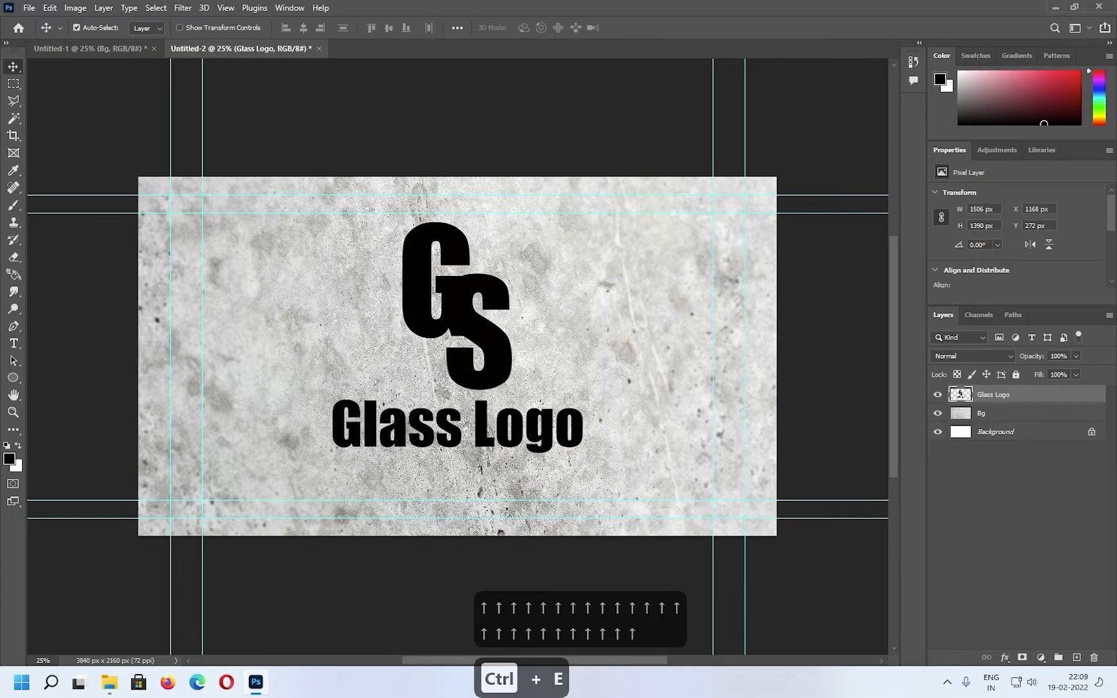
# Scale the merged logo proportionally to about 139% so it spans the outer horizontal guides, and centre it on the canvas
pyautogui.hotkey('ctrl', 't')
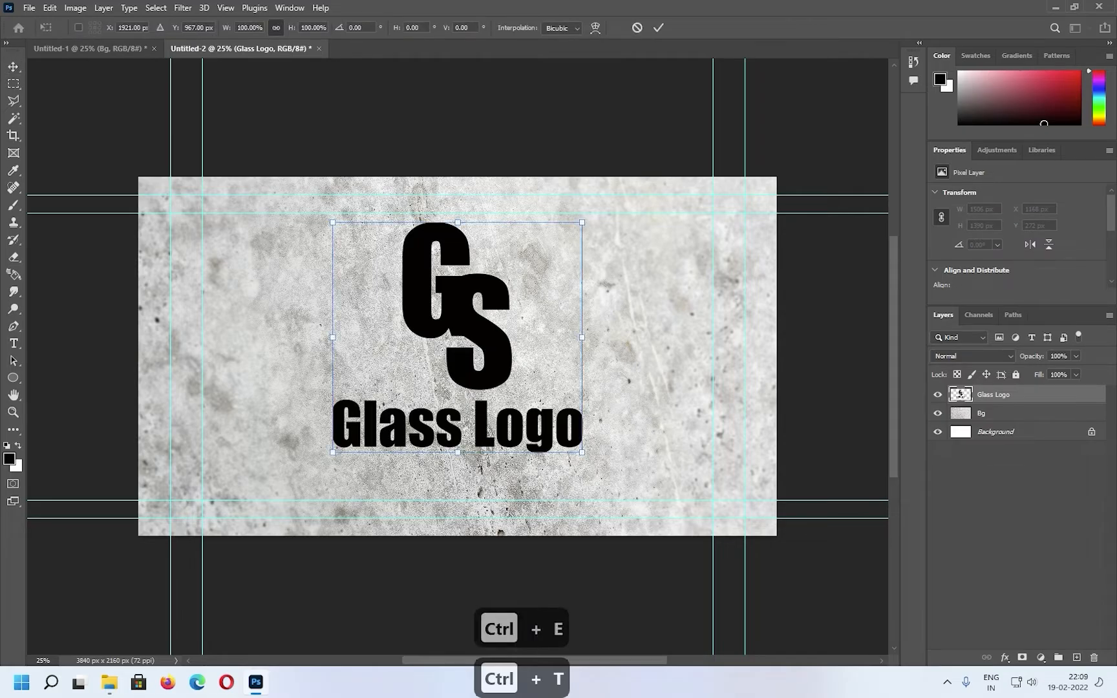
pyautogui.moveTo(582, 452); pyautogui.dragTo(633, 498)
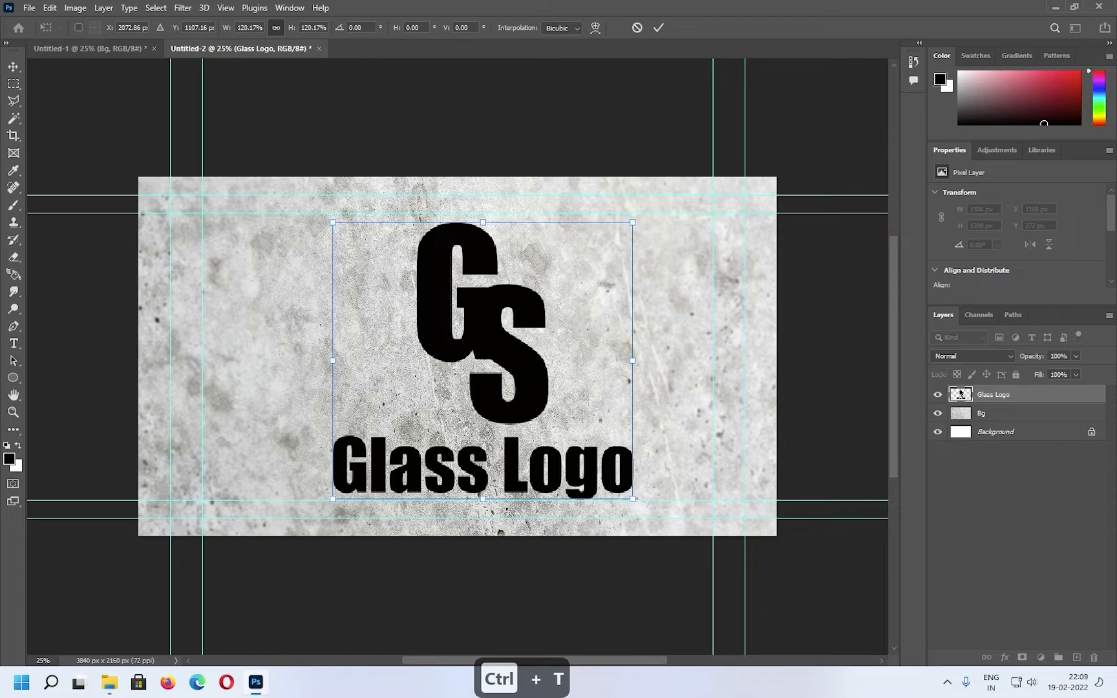
pyautogui.moveTo(632, 222); pyautogui.dragTo(641, 214)
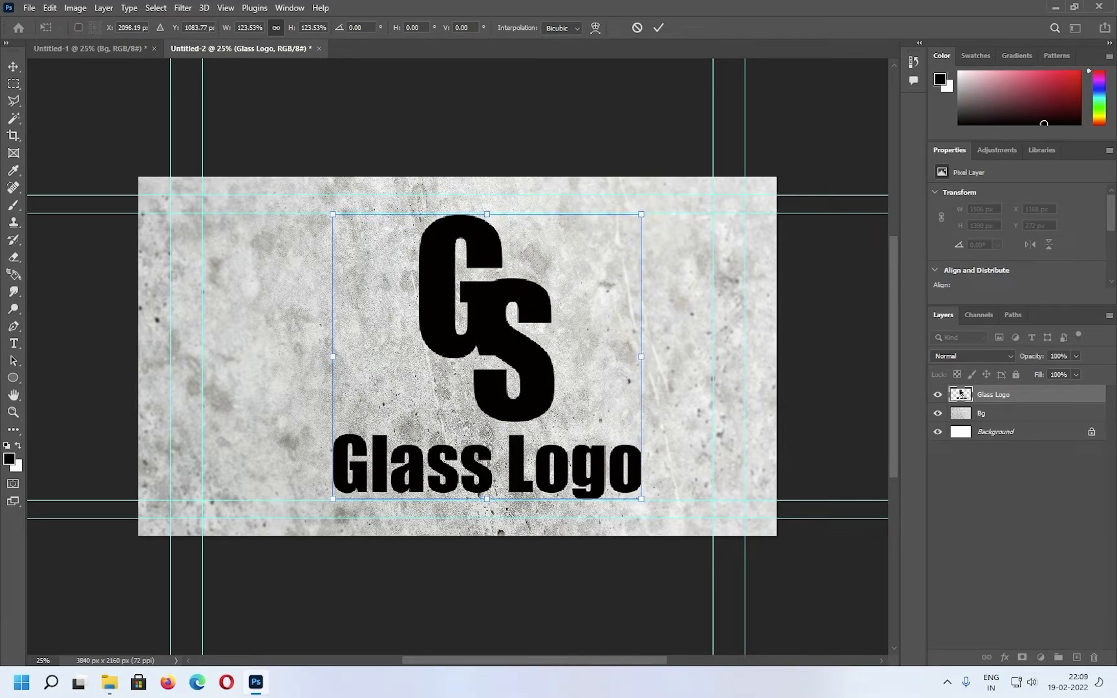
pyautogui.moveTo(333, 499); pyautogui.dragTo(313, 516)
pyautogui.moveTo(640, 215); pyautogui.dragTo(659, 196)
pyautogui.moveTo(511, 378); pyautogui.dragTo(468, 280)
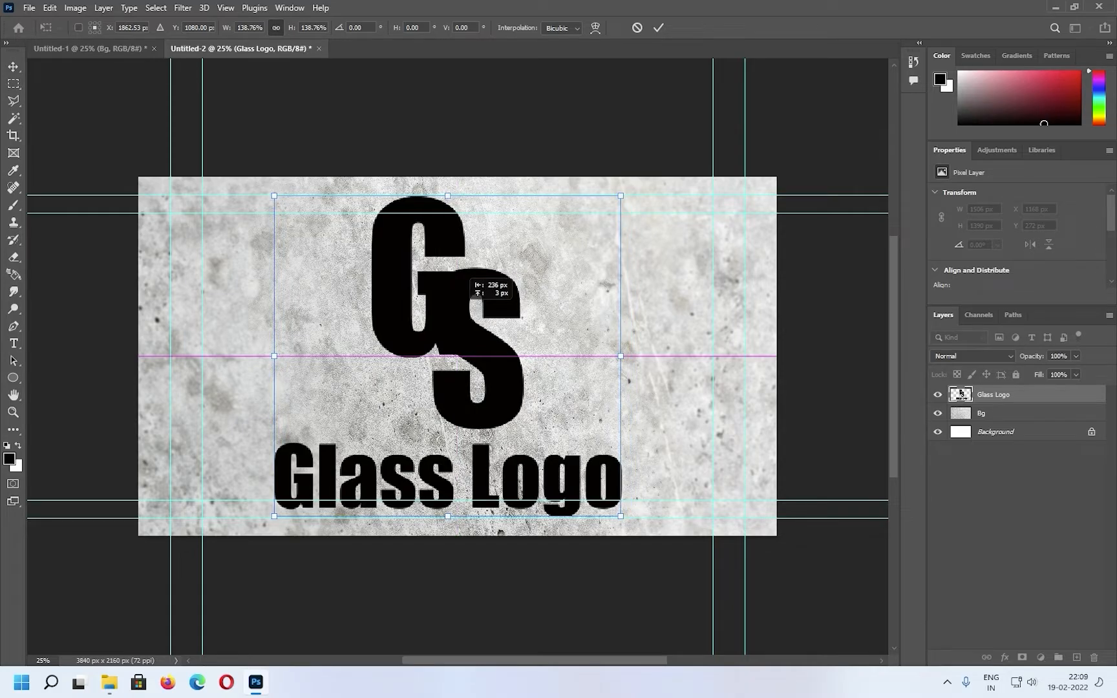
pyautogui.moveTo(471, 282); pyautogui.dragTo(480, 283)
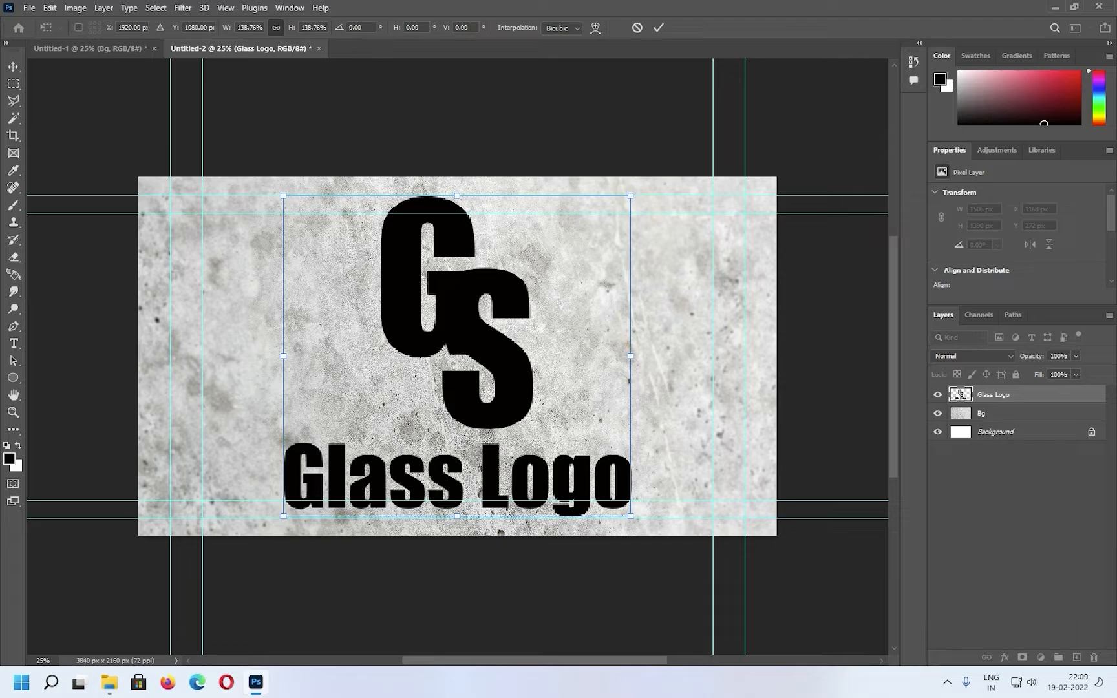
pyautogui.press('Return')
# Convert the Glass Logo layer to a Smart Object and set its Fill to 0%
pyautogui.rightClick(960, 393)
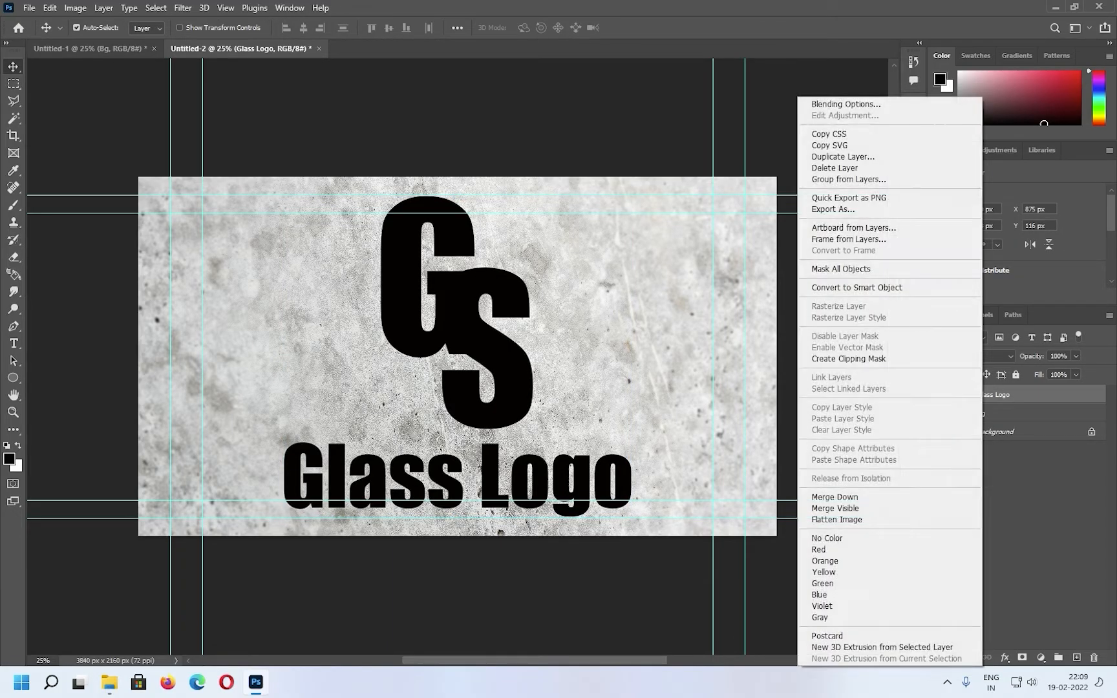
pyautogui.click(857, 287)
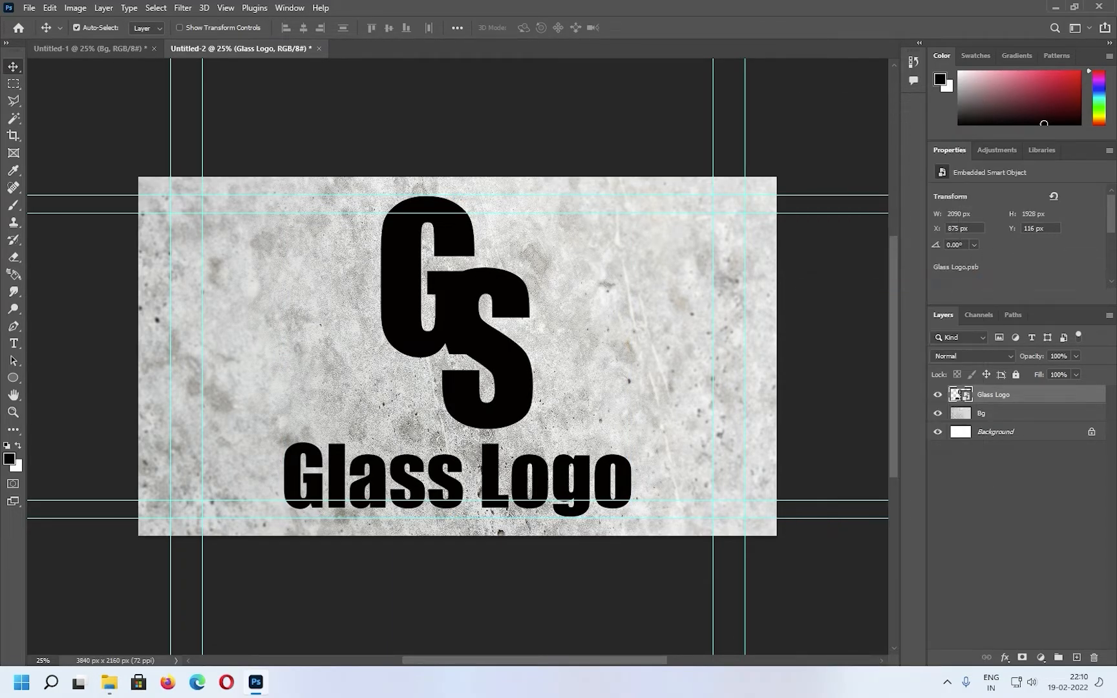
pyautogui.click(1076, 374)
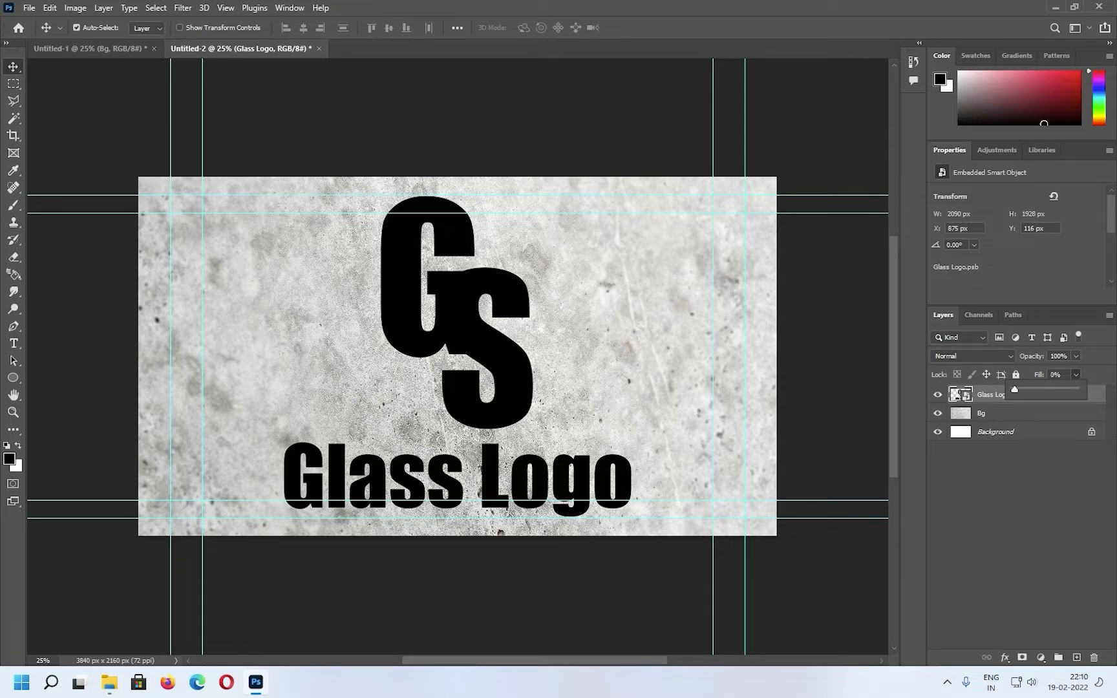
pyautogui.moveTo(1079, 389); pyautogui.dragTo(1015, 390)
pyautogui.press('Return')
# Duplicate the Glass Logo smart object layer twice
pyautogui.press('ctrl')
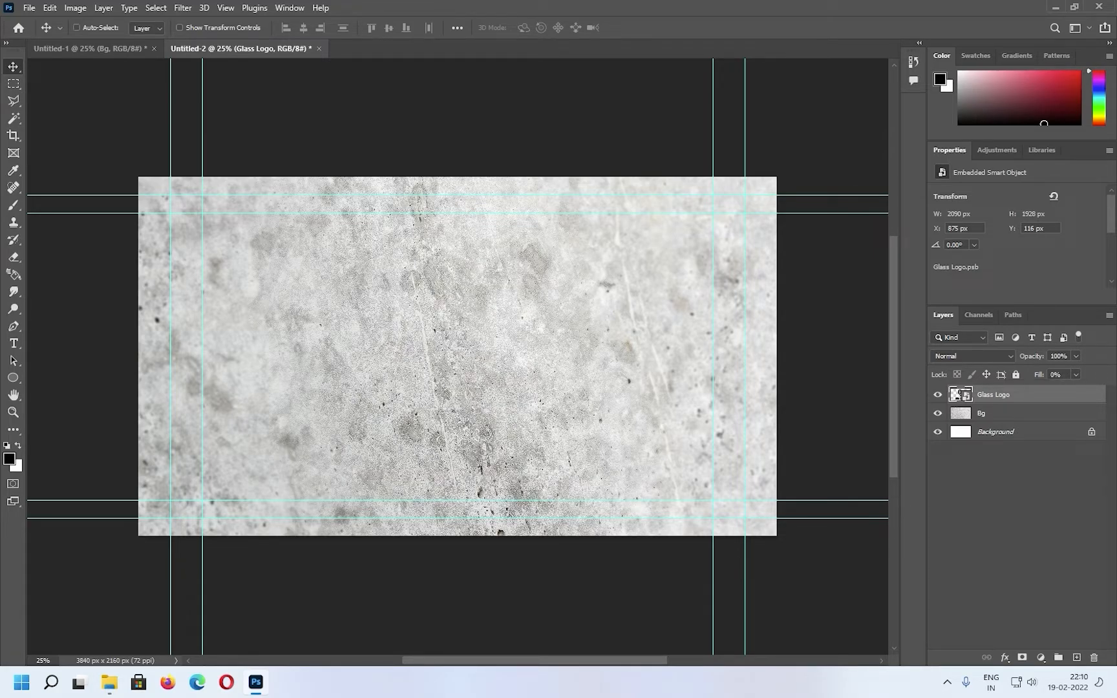
pyautogui.hotkey('ctrl', 'j')
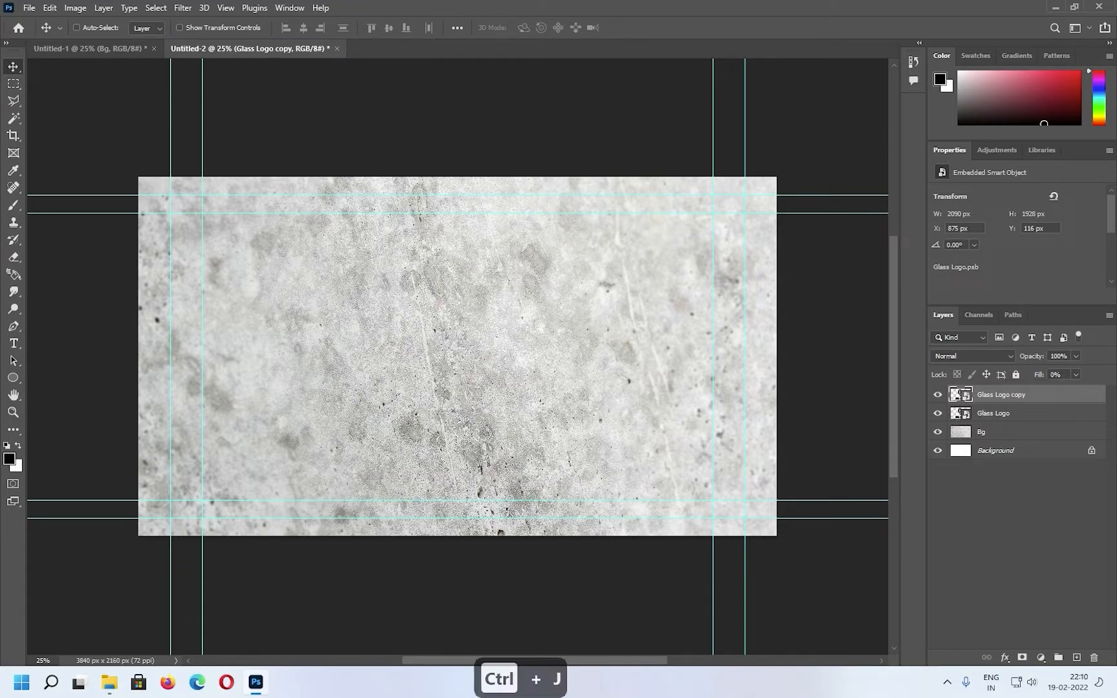
pyautogui.hotkey('ctrl', 'j')
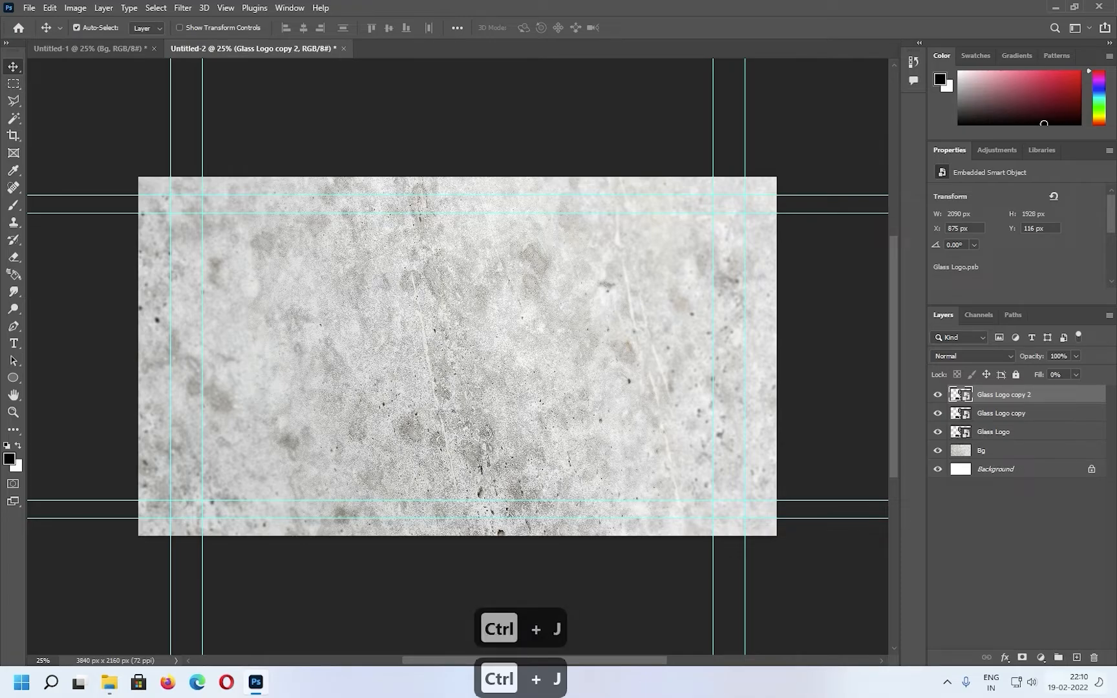
# Add a Drop Shadow with a 140° angle to the original Glass Logo layer below its two copies
pyautogui.click(996, 432)
pyautogui.click(1005, 657)
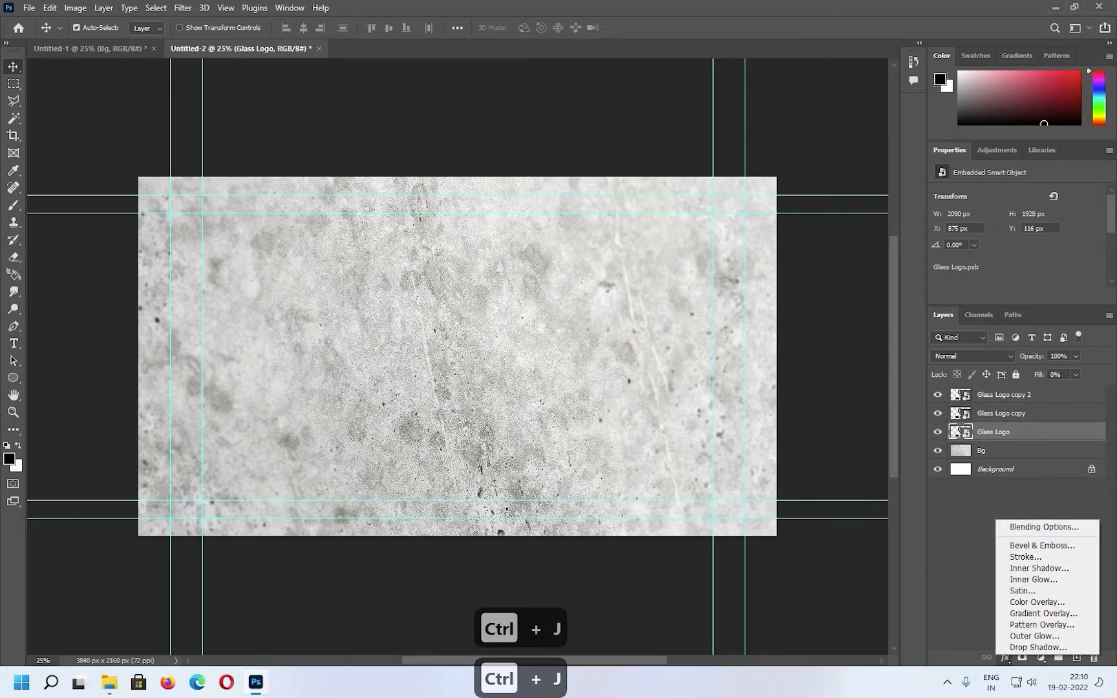
pyautogui.click(1038, 648)
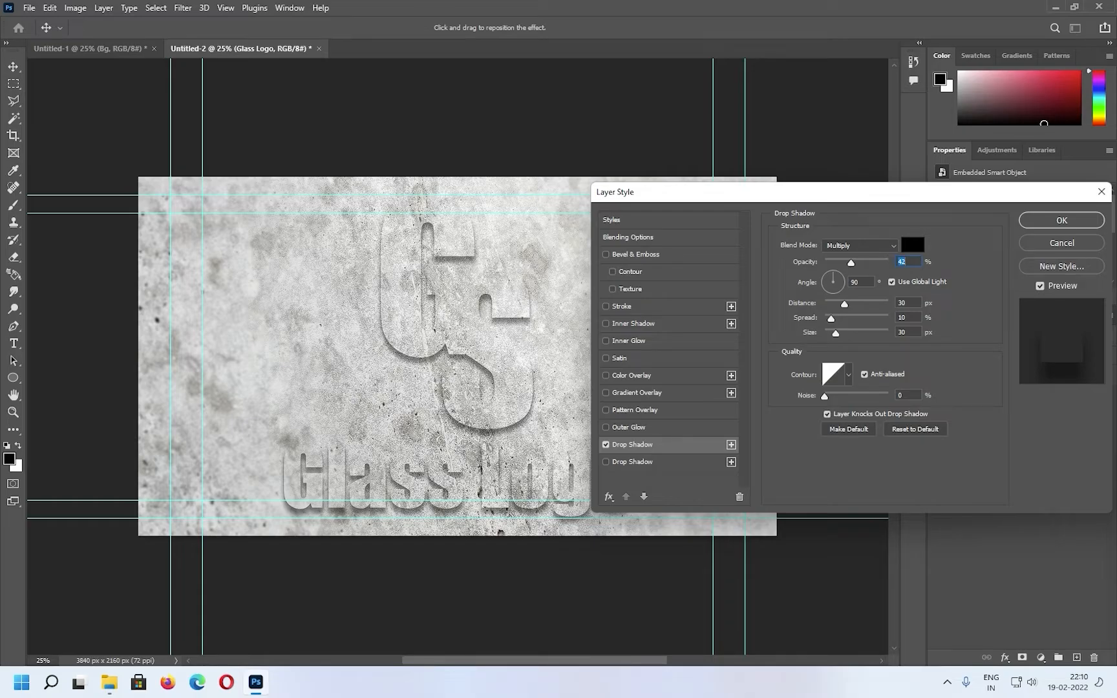
pyautogui.press('Tab')
pyautogui.write('140')
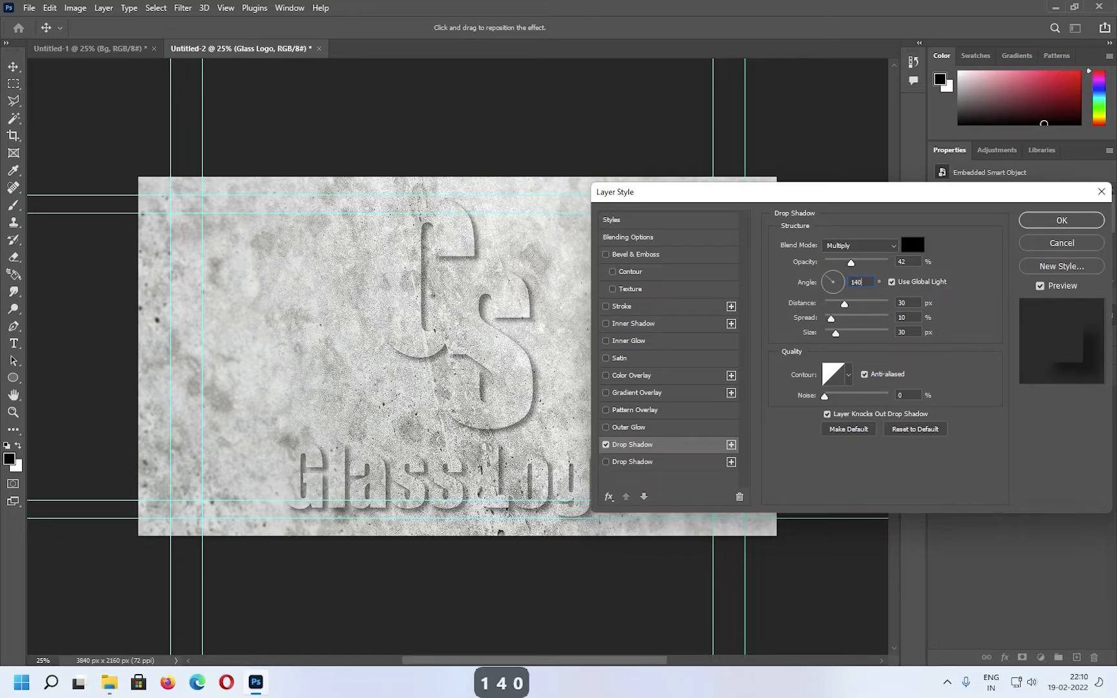
# Enable Satin in Soft Light at 55% opacity and a Multiply Inner Shadow at 75% opacity with 50 px distance and size
pyautogui.click(619, 358)
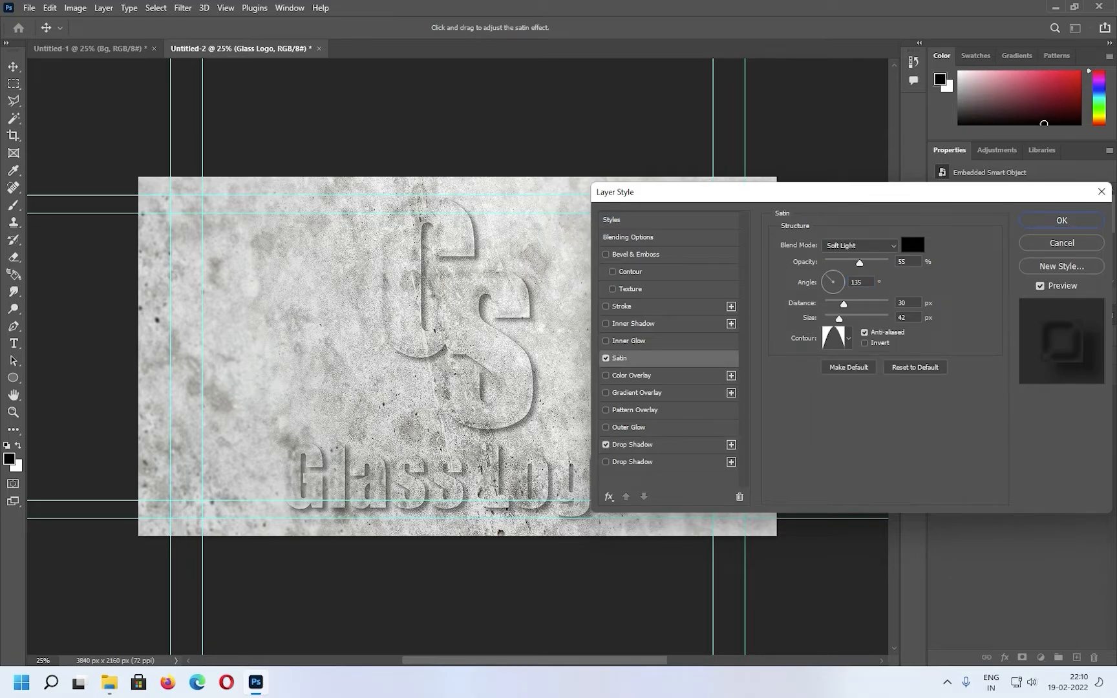
pyautogui.click(899, 302)
pyautogui.click(633, 324)
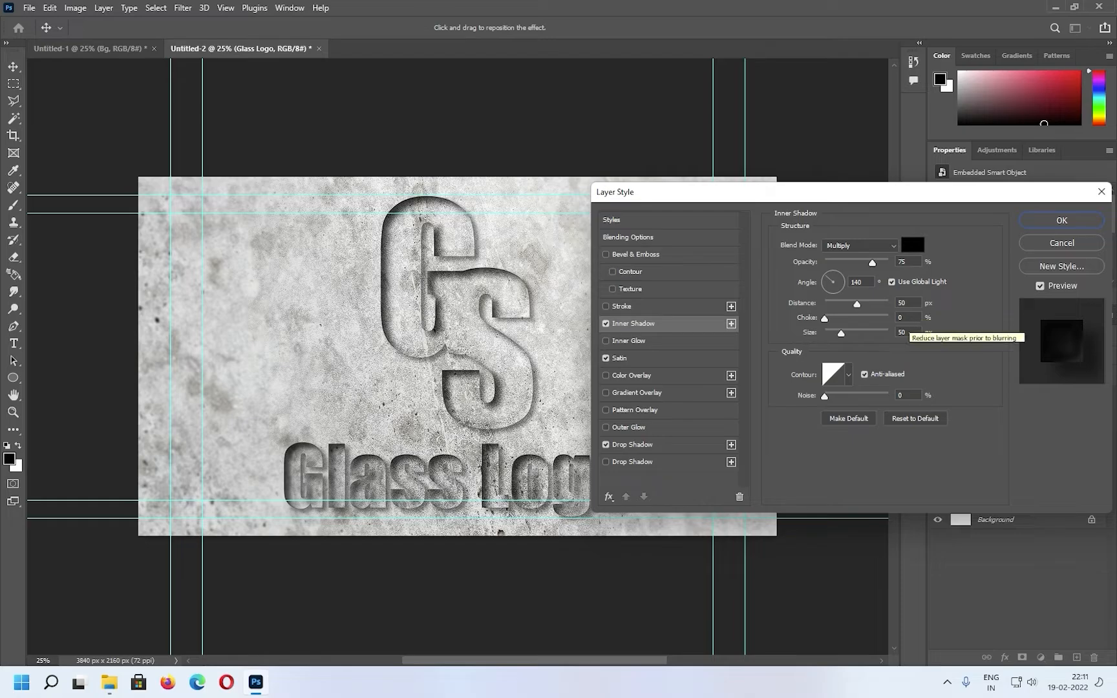
pyautogui.click(908, 319)
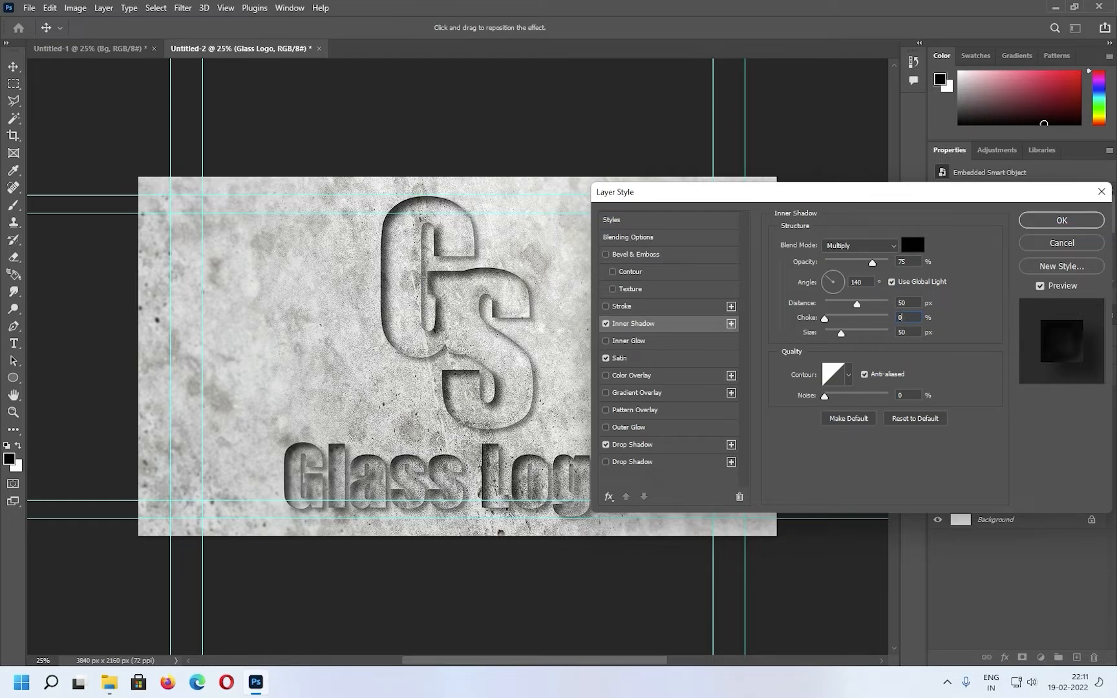
# Enable a 25 px gradient Stroke positioned at Center, with Luminosity blending at 50% opacity
pyautogui.click(622, 307)
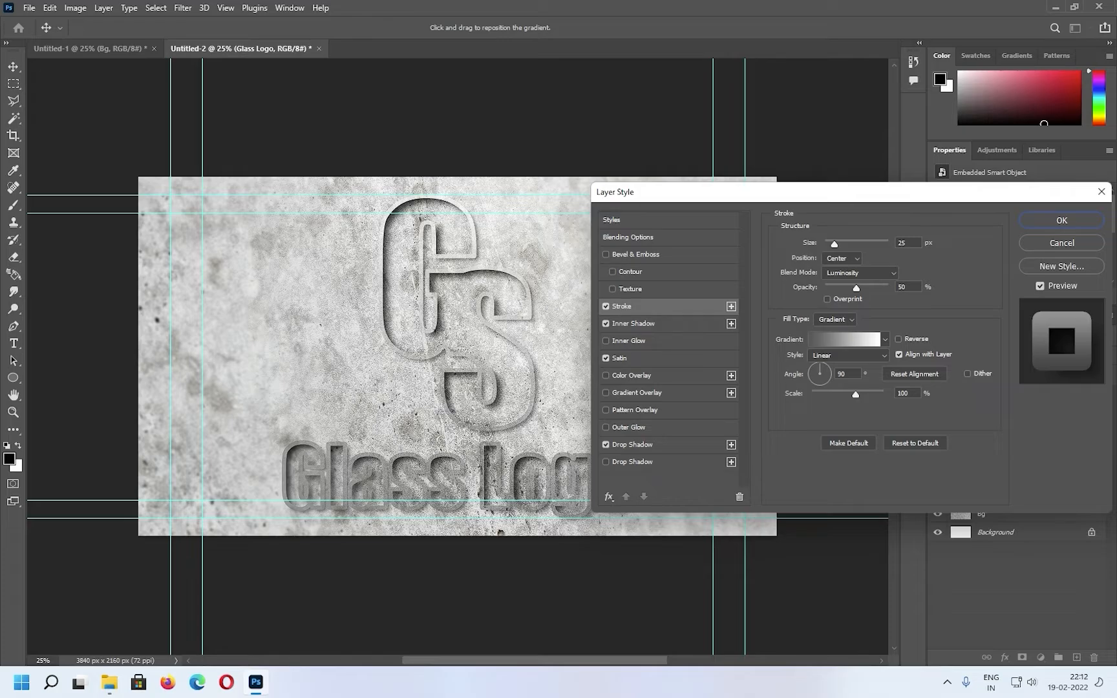
pyautogui.click(843, 259)
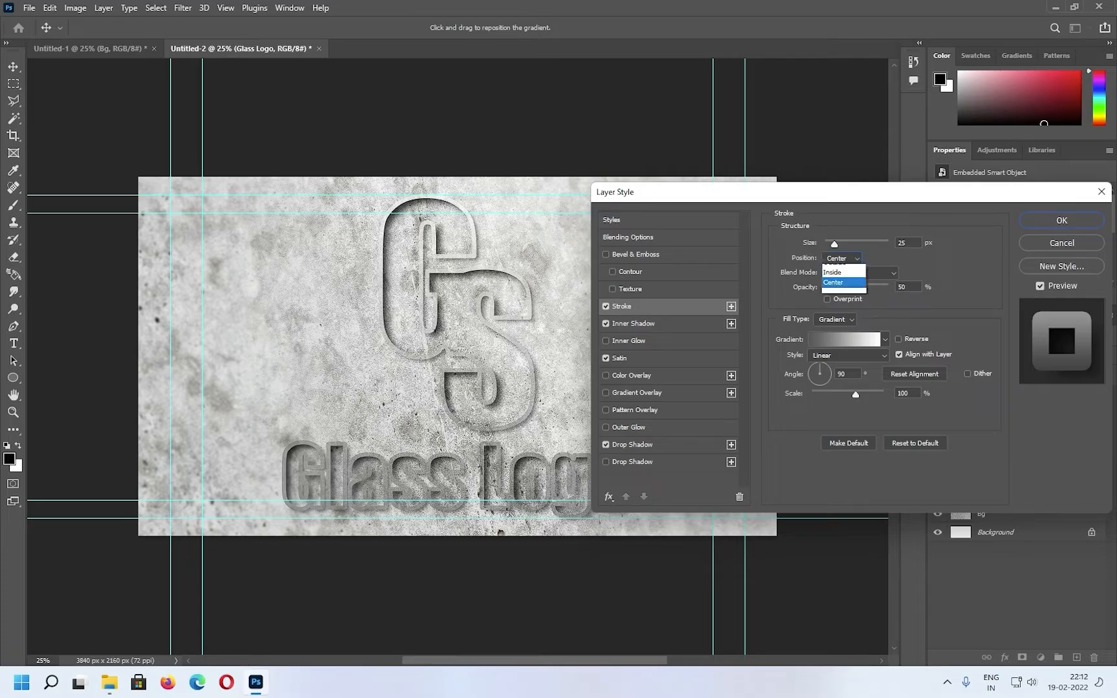
pyautogui.click(841, 288)
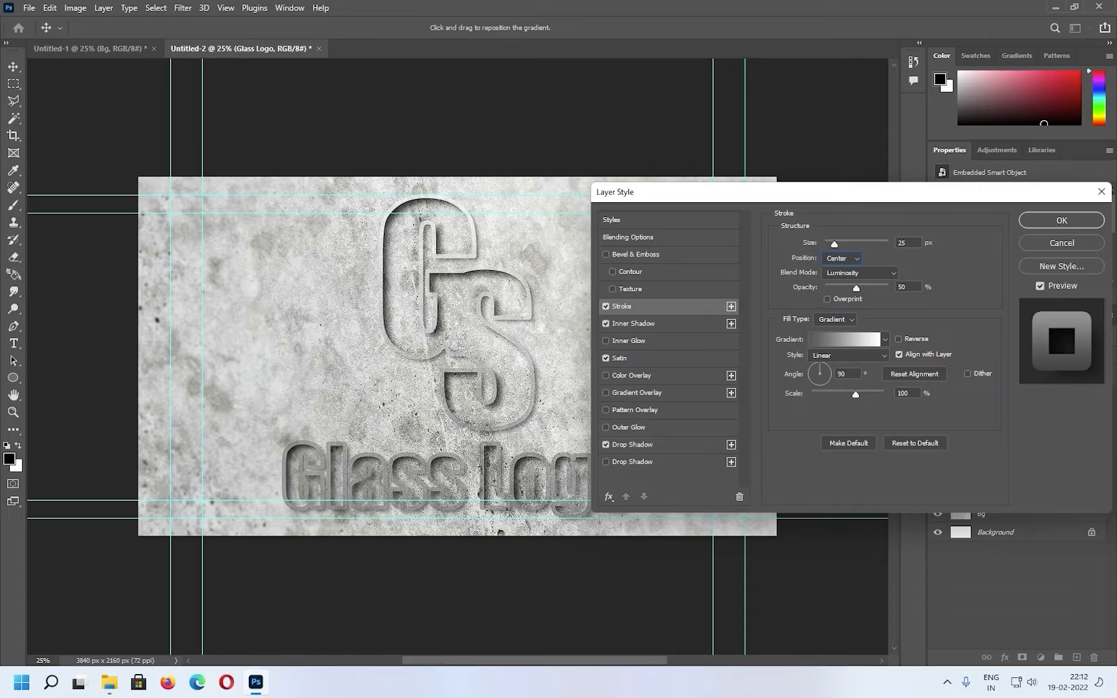
# Set the stroke gradient's dark starting stop to #525252 and its style to Shape Burst
pyautogui.click(846, 340)
pyautogui.click(734, 370)
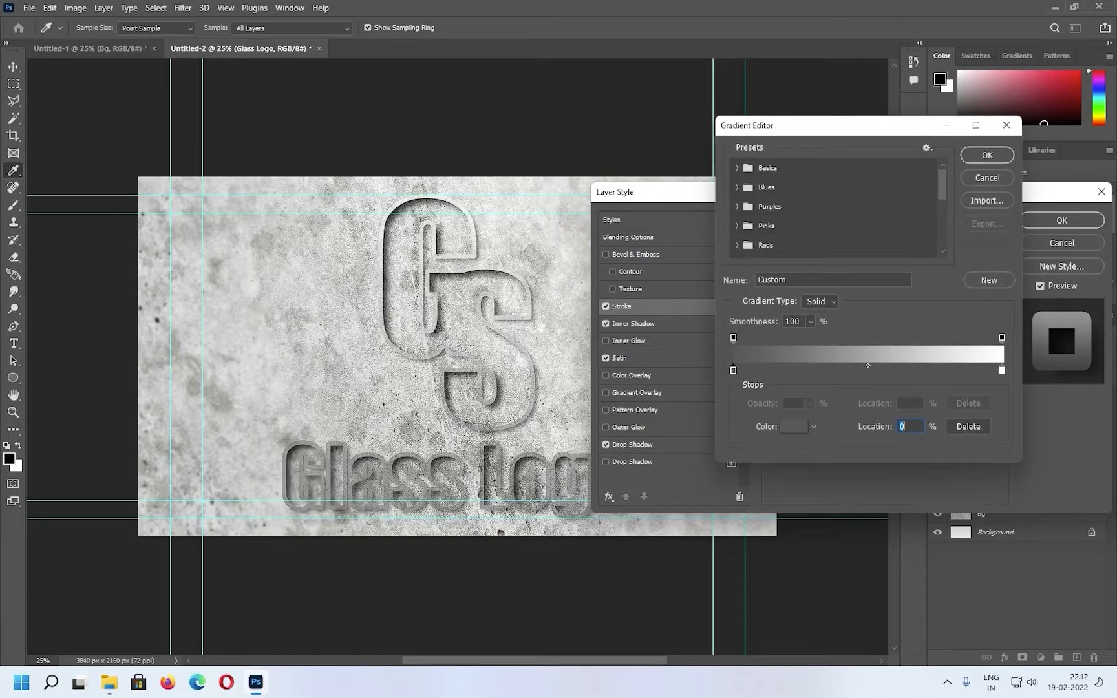
pyautogui.click(794, 427)
pyautogui.write('525252')
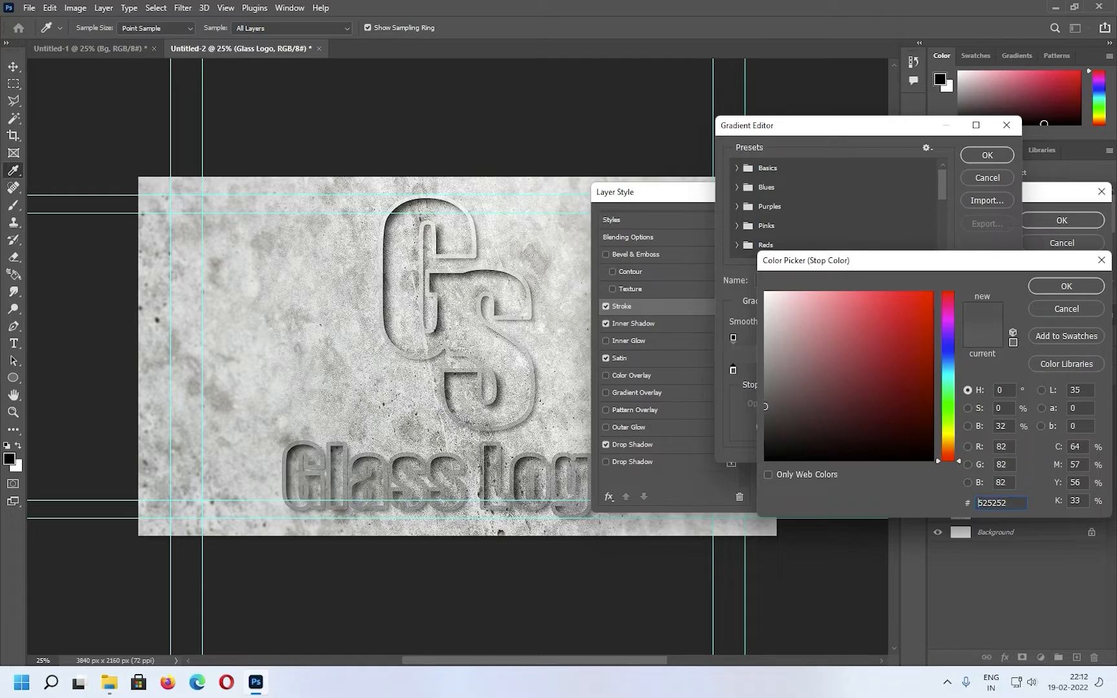
pyautogui.press('Return')
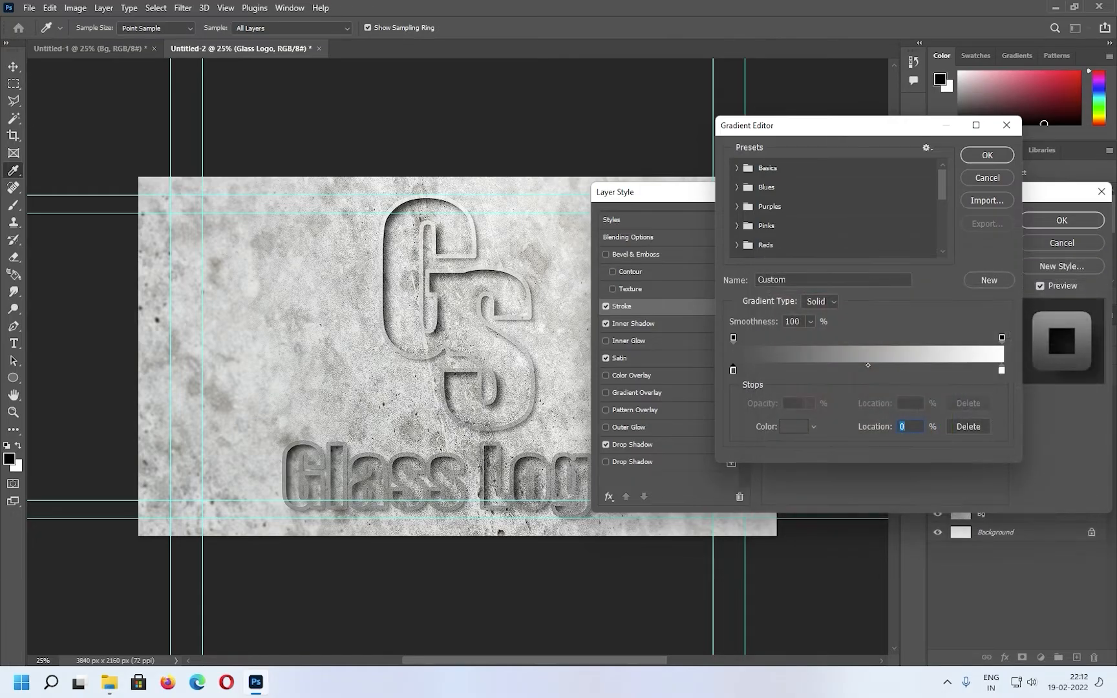
pyautogui.press('Return')
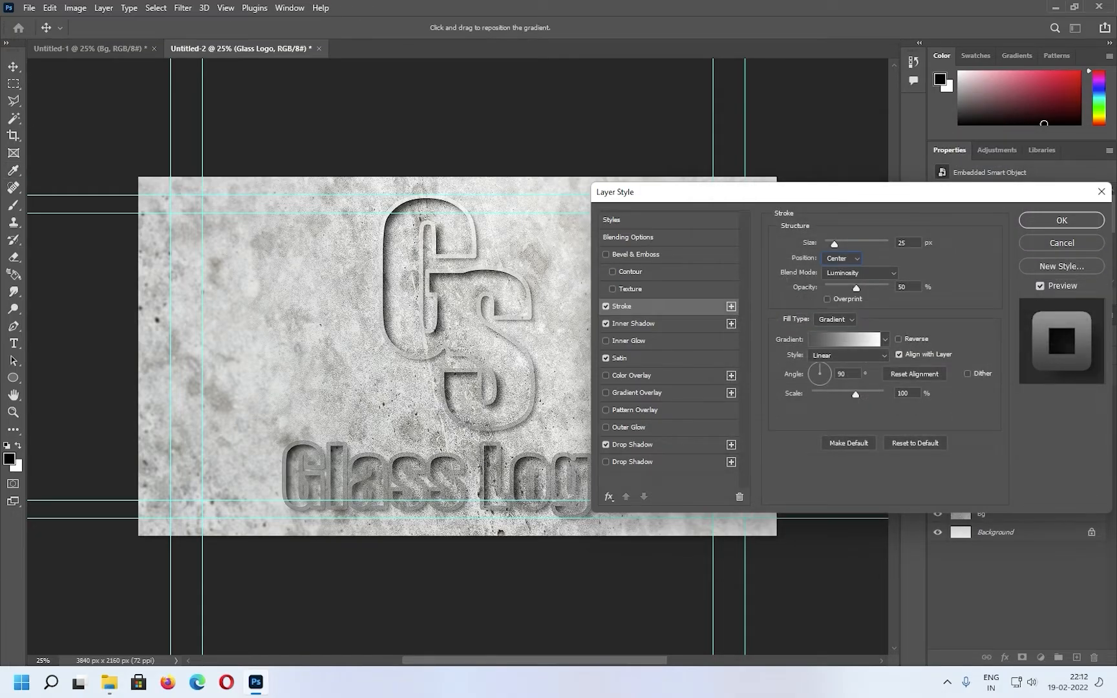
pyautogui.click(849, 356)
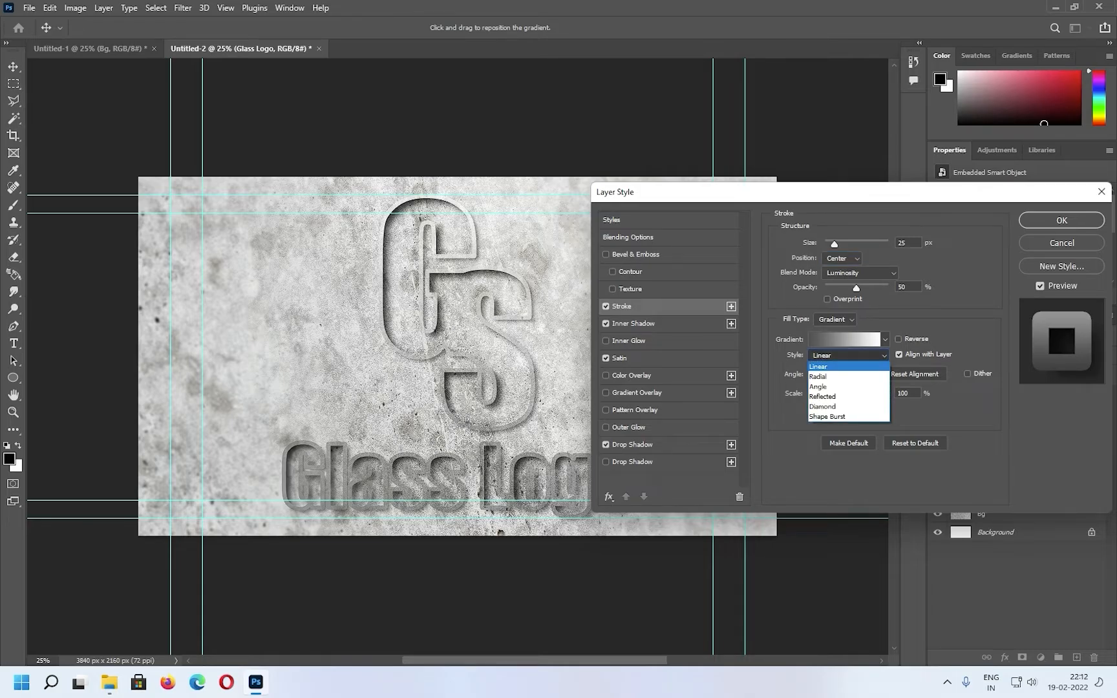
pyautogui.click(828, 417)
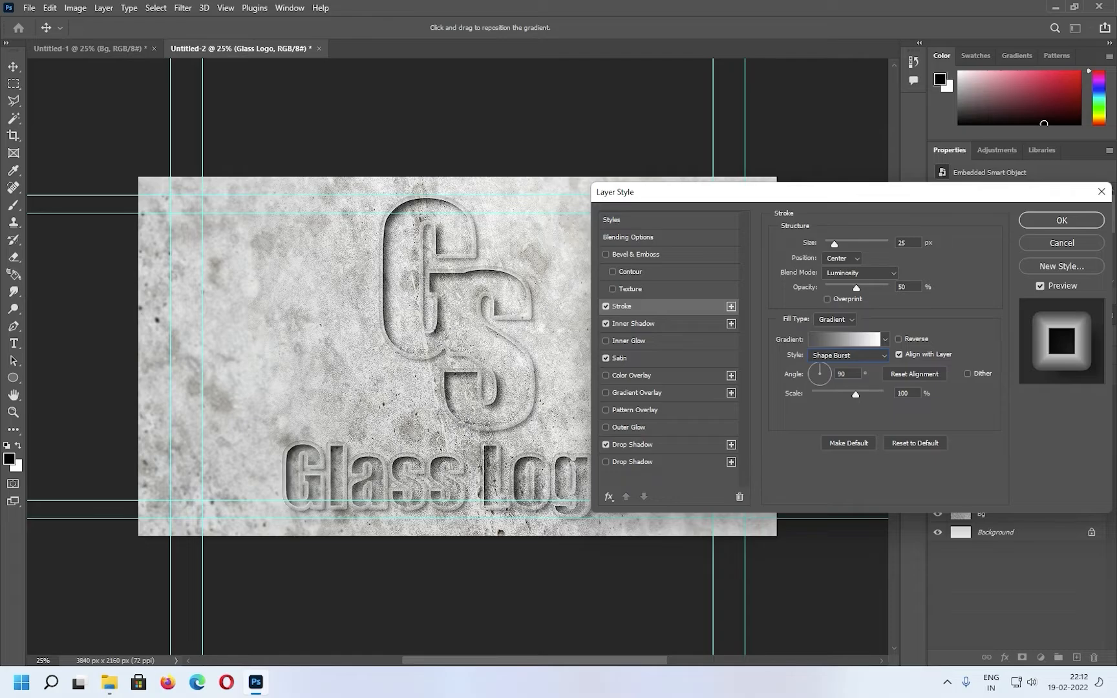
# Enable Bevel & Emboss as a Chisel Hard Inner Bevel with 750% depth and set its altitude to 70°
pyautogui.click(635, 255)
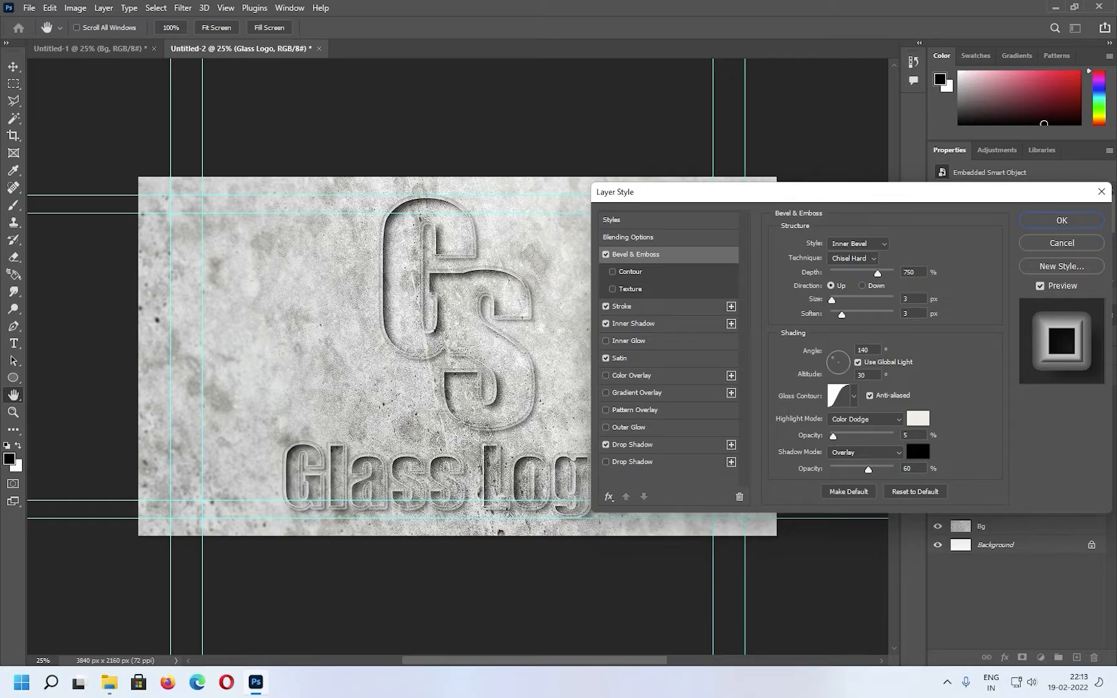
pyautogui.doubleClick(862, 375)
pyautogui.write('70')
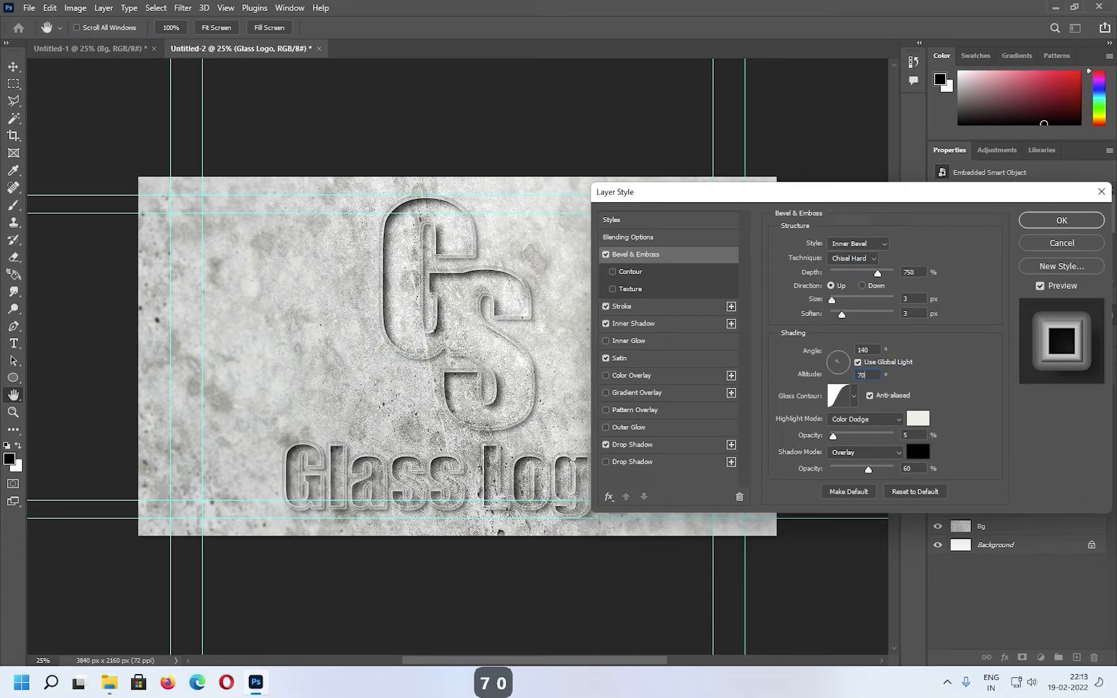
pyautogui.click(839, 396)
pyautogui.press('Return')
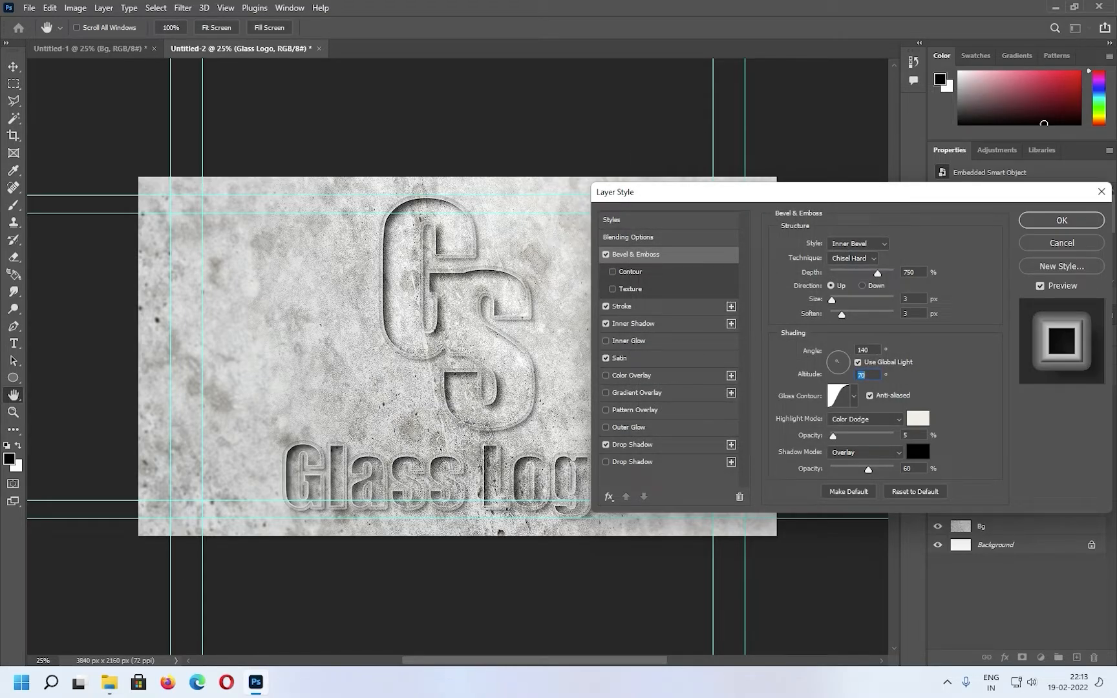
# Set the bevel's highlight opacity to 10%, then apply the layer style and collapse the effects list
pyautogui.click(866, 453)
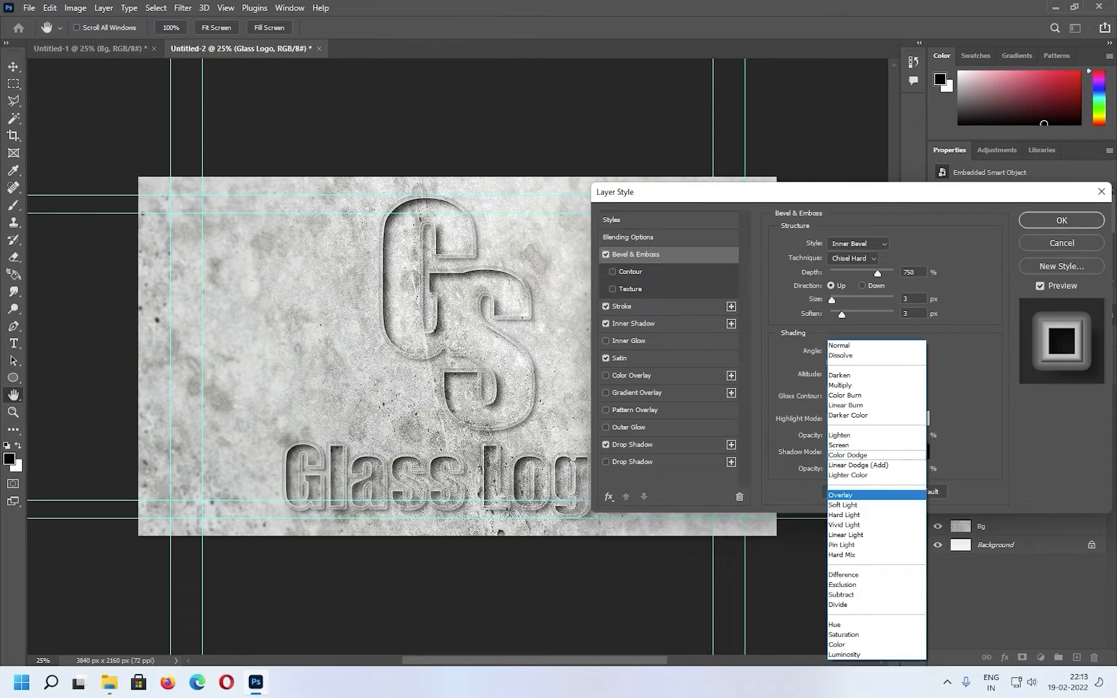
pyautogui.press('Escape')
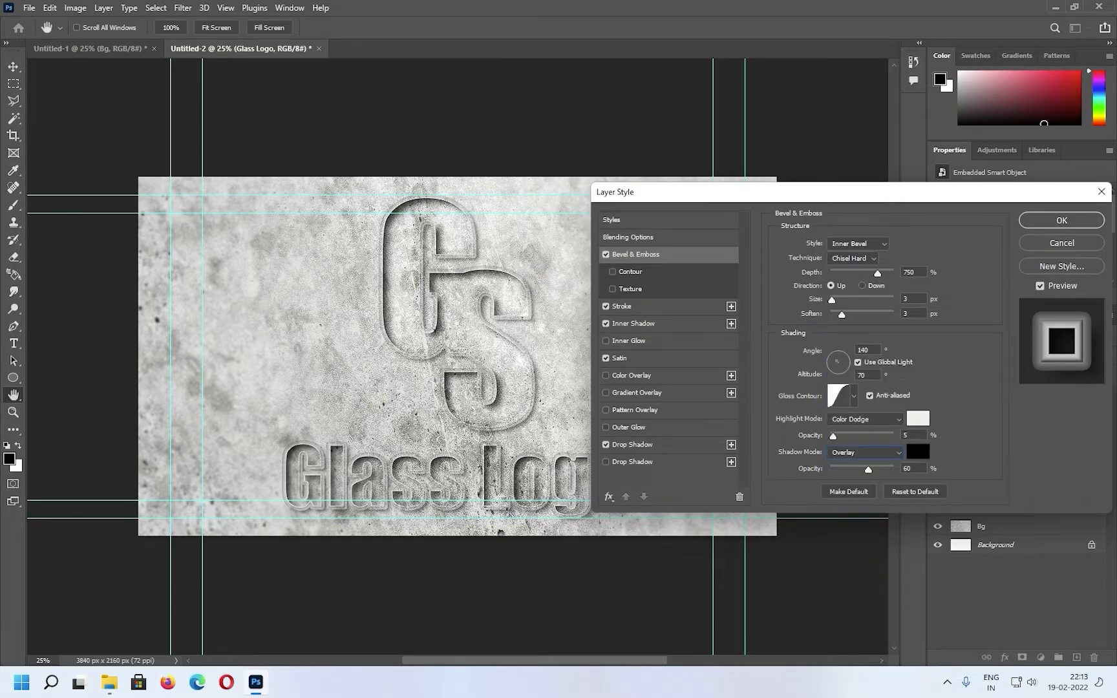
pyautogui.moveTo(833, 436)
pyautogui.mouseDown()
pyautogui.moveTo(853, 437)
pyautogui.moveTo(836, 436)
pyautogui.mouseUp()
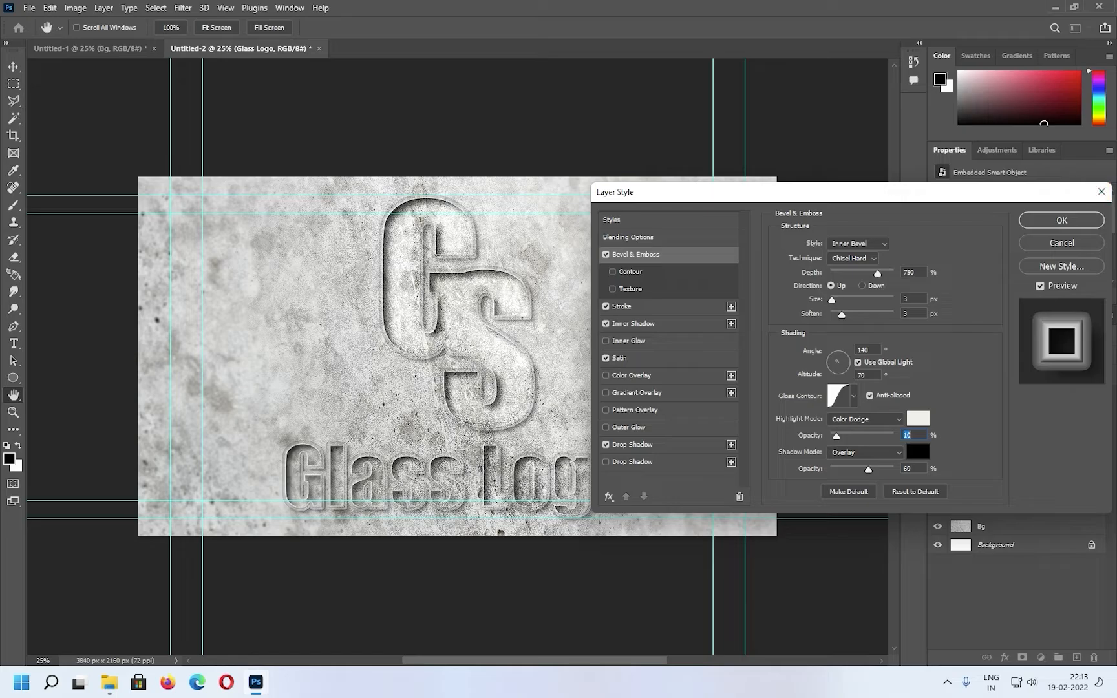
pyautogui.press('Return')
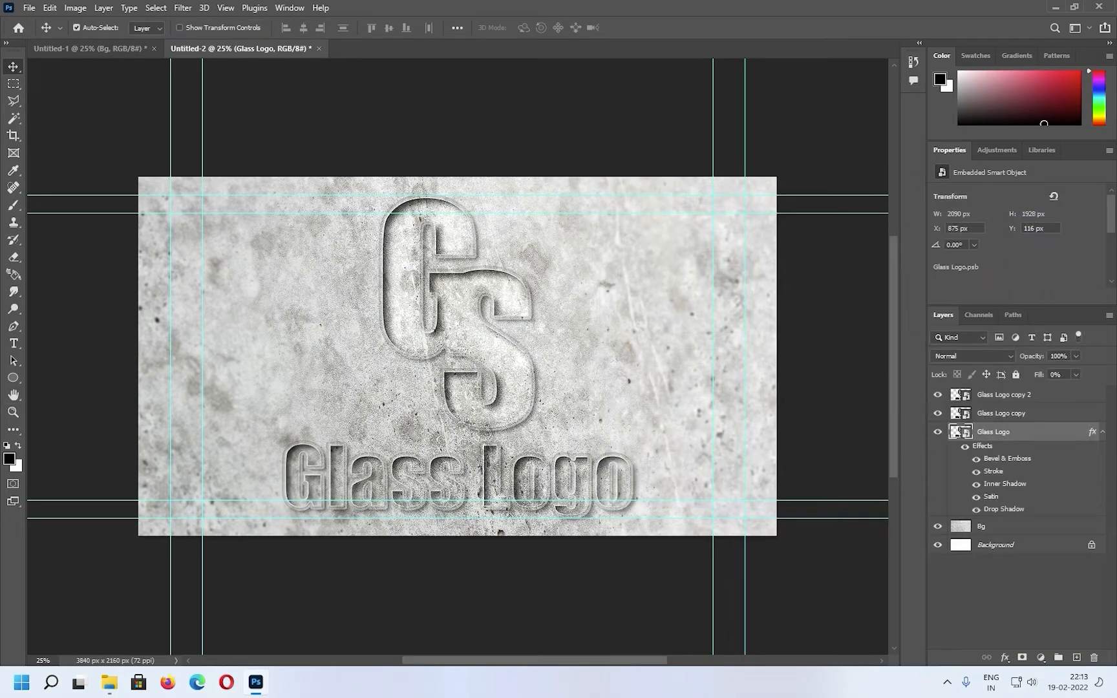
pyautogui.click(1103, 432)
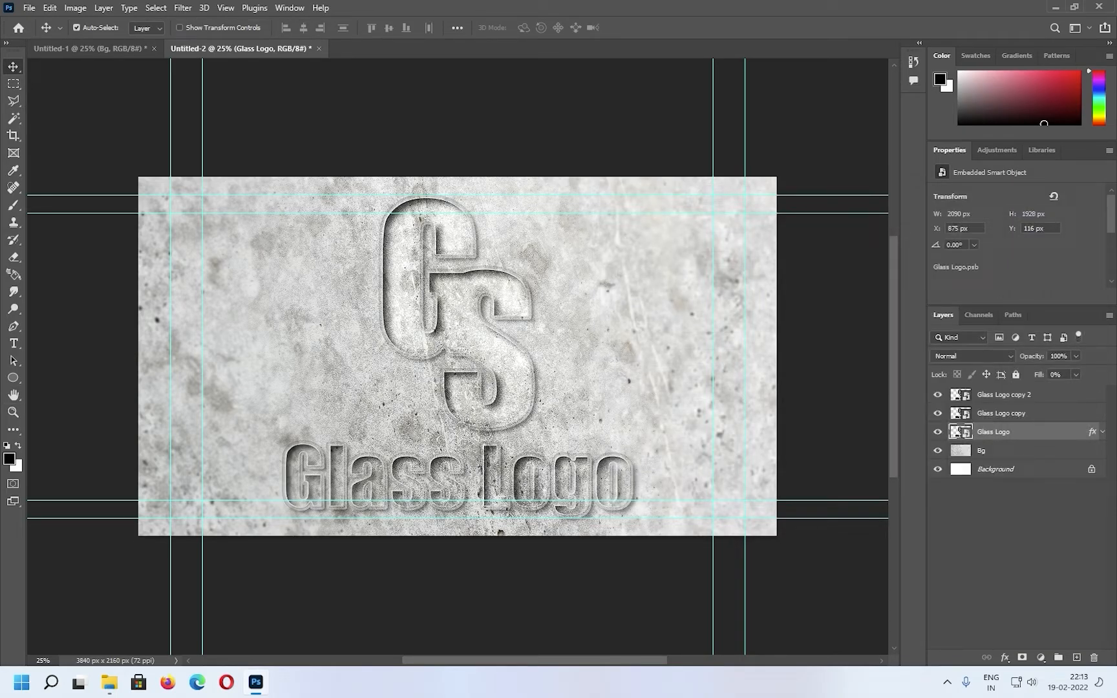
# Add an Inner Shadow to the Glass Logo copy layer with 50% opacity, 120° angle, 3 px distance and 15 px size
pyautogui.click(1001, 413)
pyautogui.click(1005, 658)
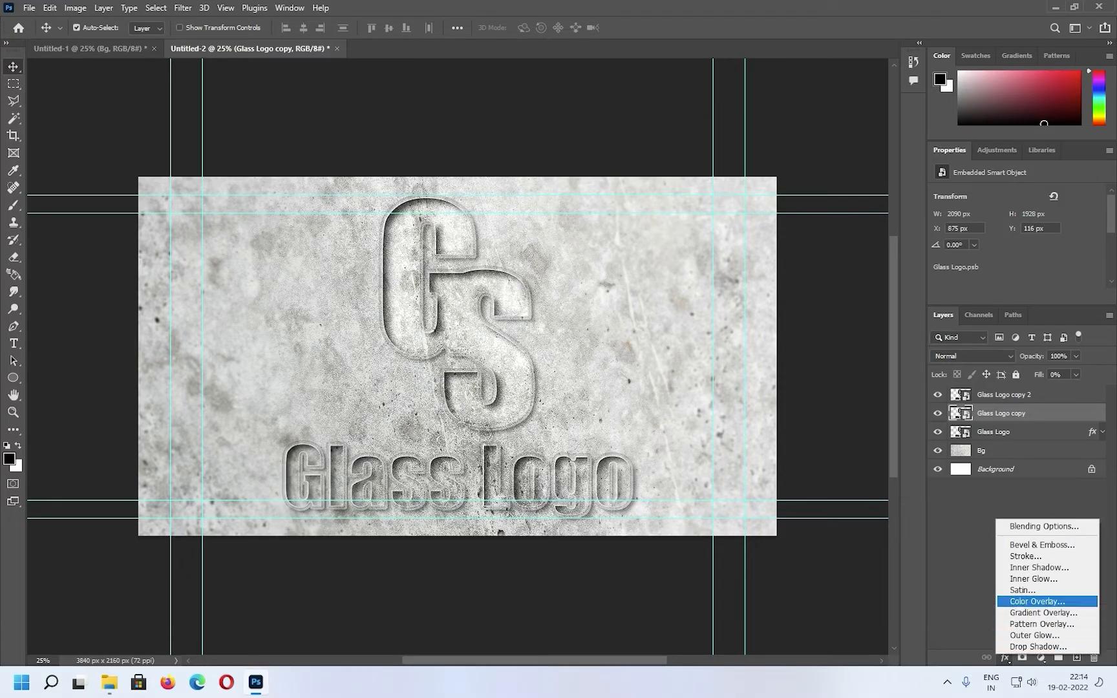
pyautogui.click(1040, 567)
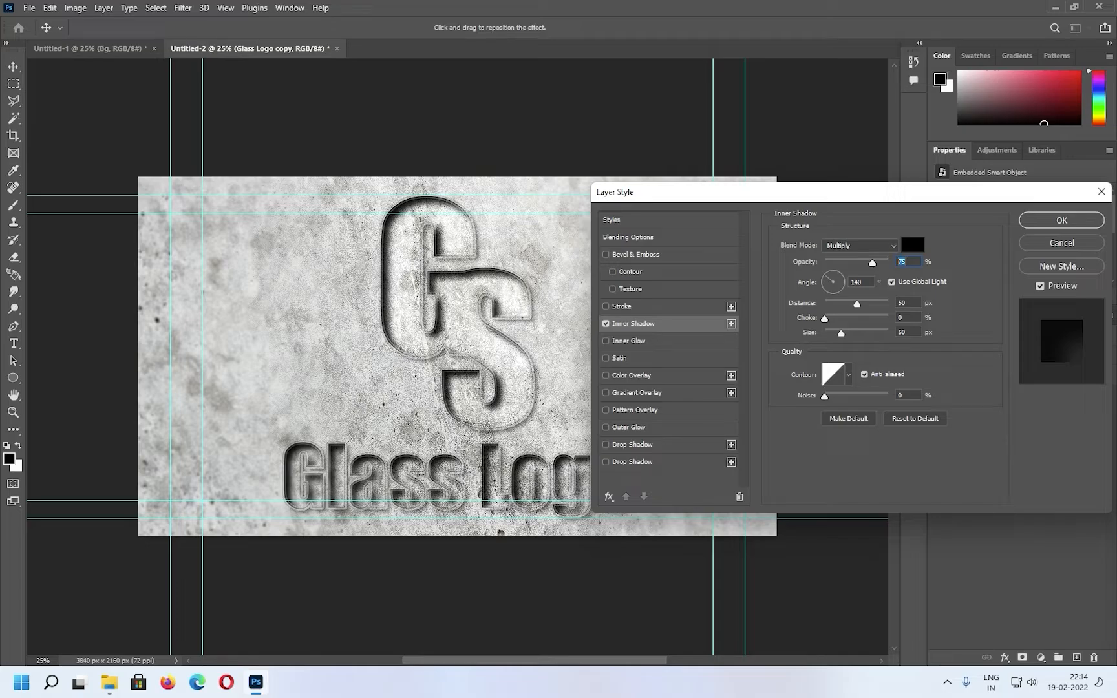
pyautogui.write('50')
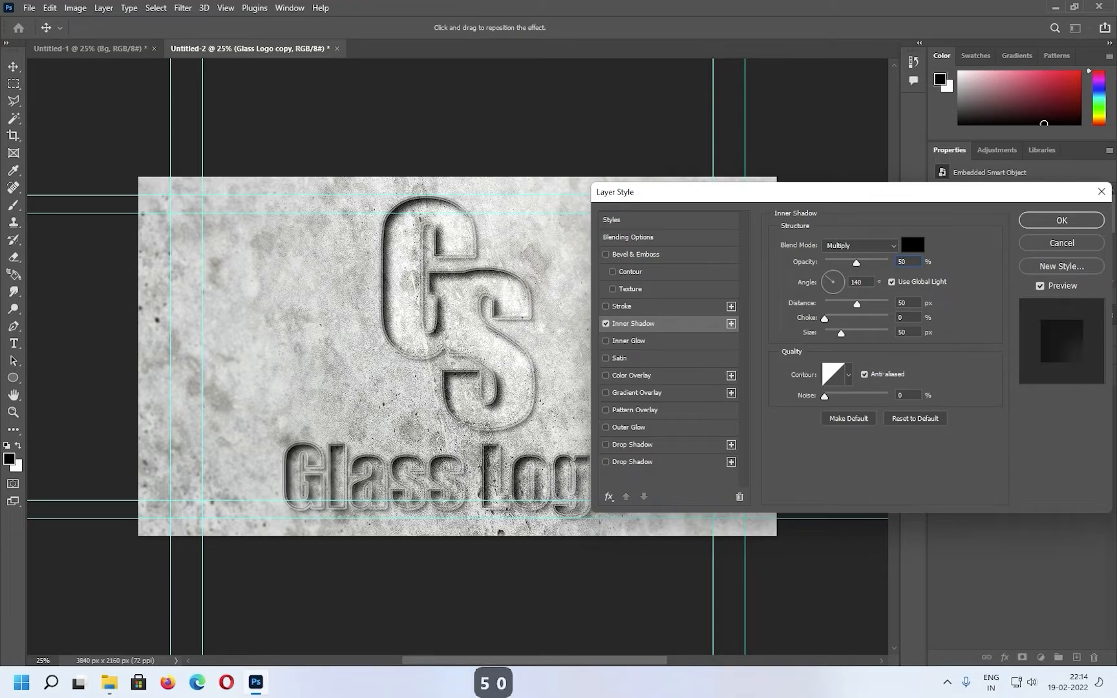
pyautogui.doubleClick(902, 302)
pyautogui.write('3')
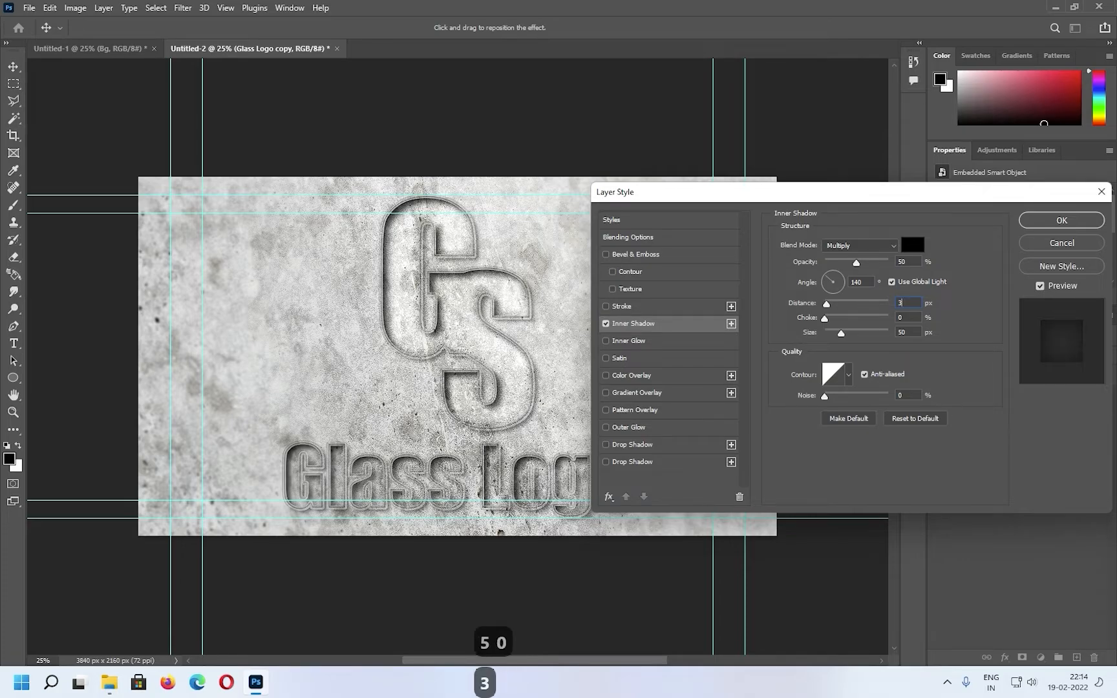
pyautogui.moveTo(908, 333); pyautogui.dragTo(898, 332)
pyautogui.write('15')
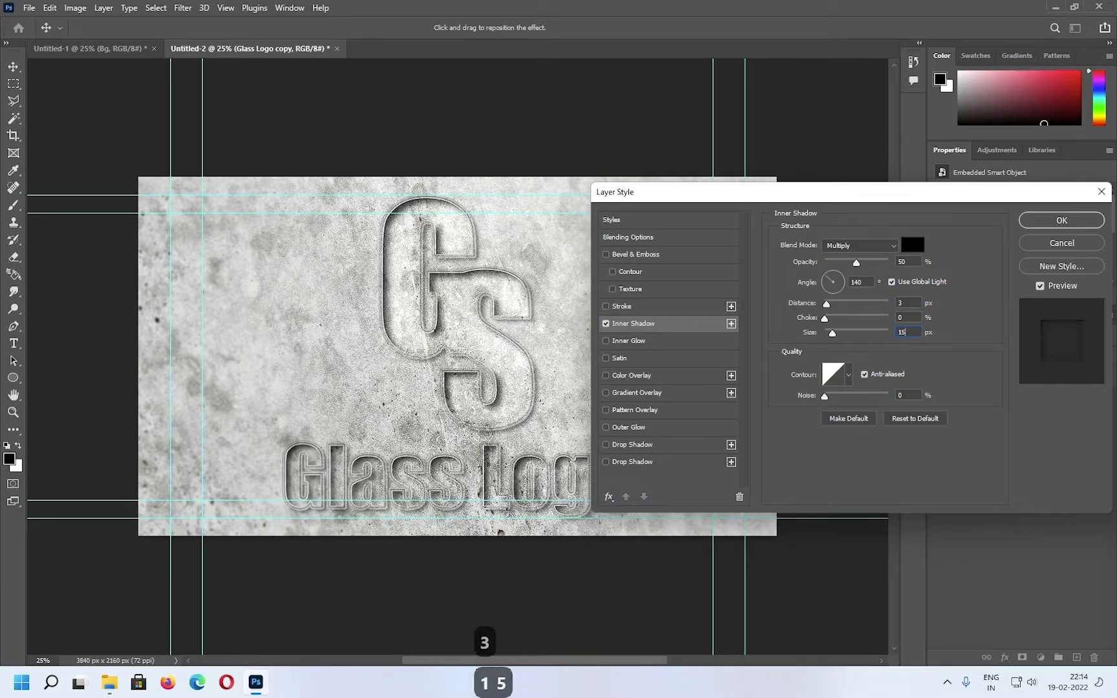
pyautogui.doubleClick(856, 282)
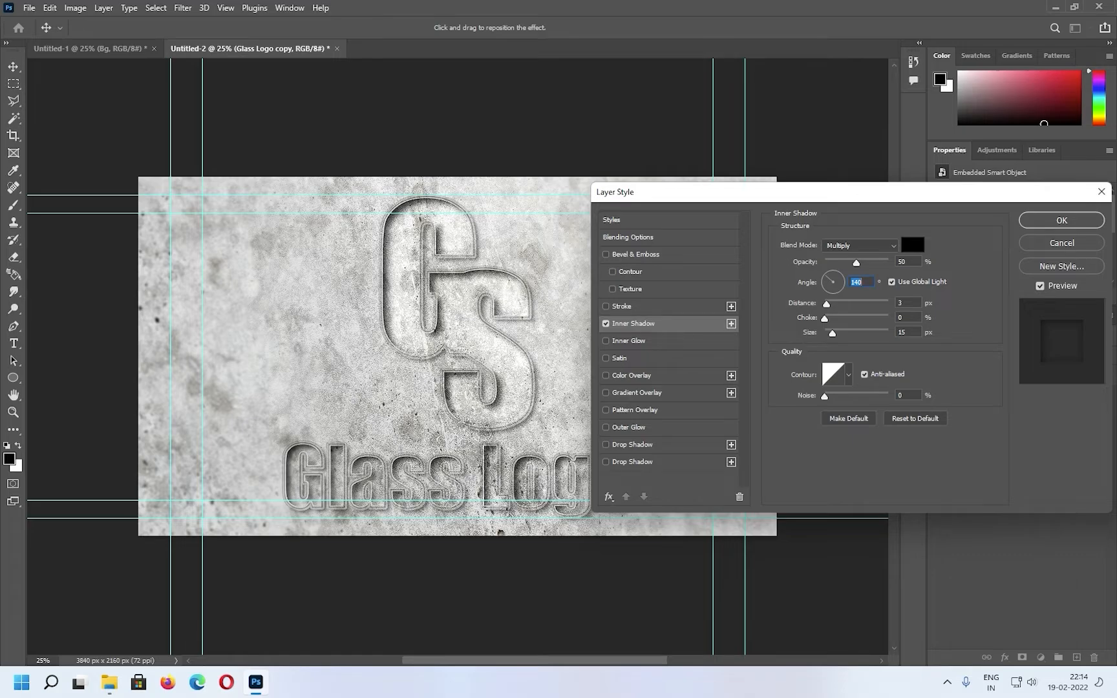
pyautogui.write('120')
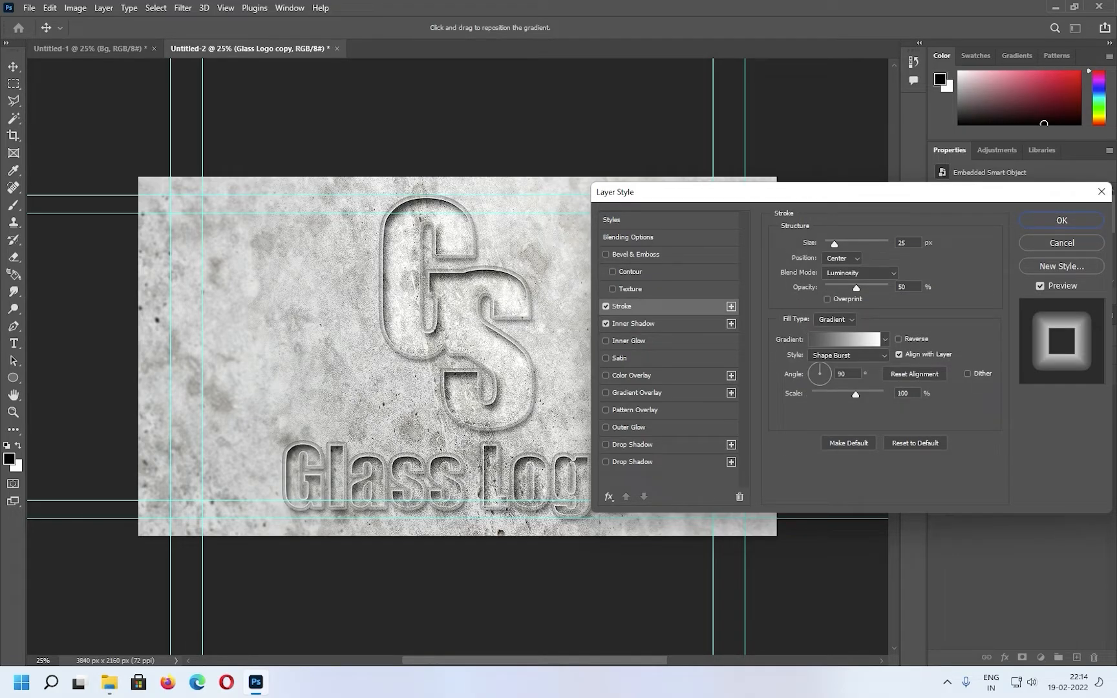
# Give the Glass Logo copy a gradient Stroke positioned Outside, with Normal blending, 100% opacity and 10 px size
pyautogui.click(842, 259)
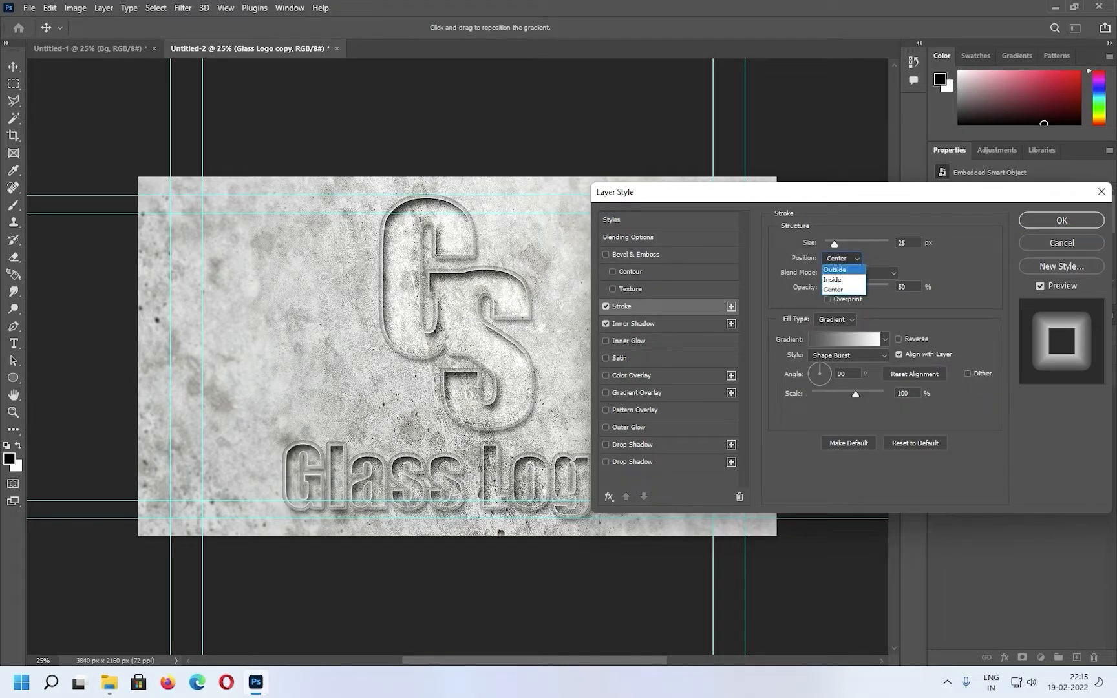
pyautogui.click(841, 270)
pyautogui.click(861, 273)
pyautogui.click(840, 285)
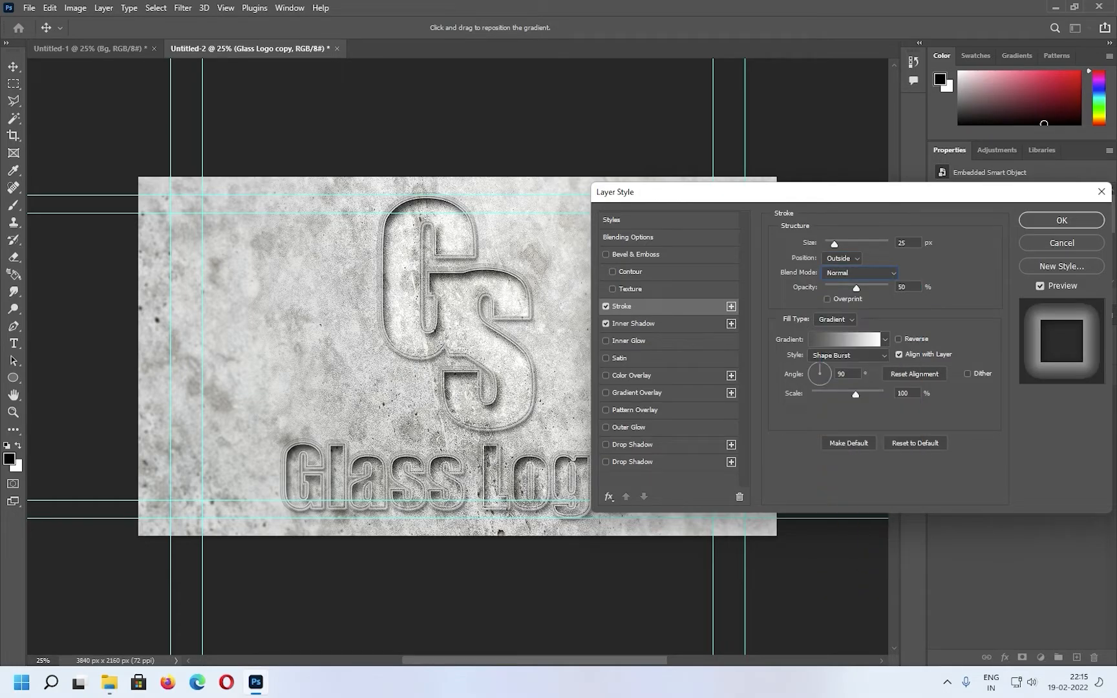
pyautogui.moveTo(857, 288); pyautogui.dragTo(890, 288)
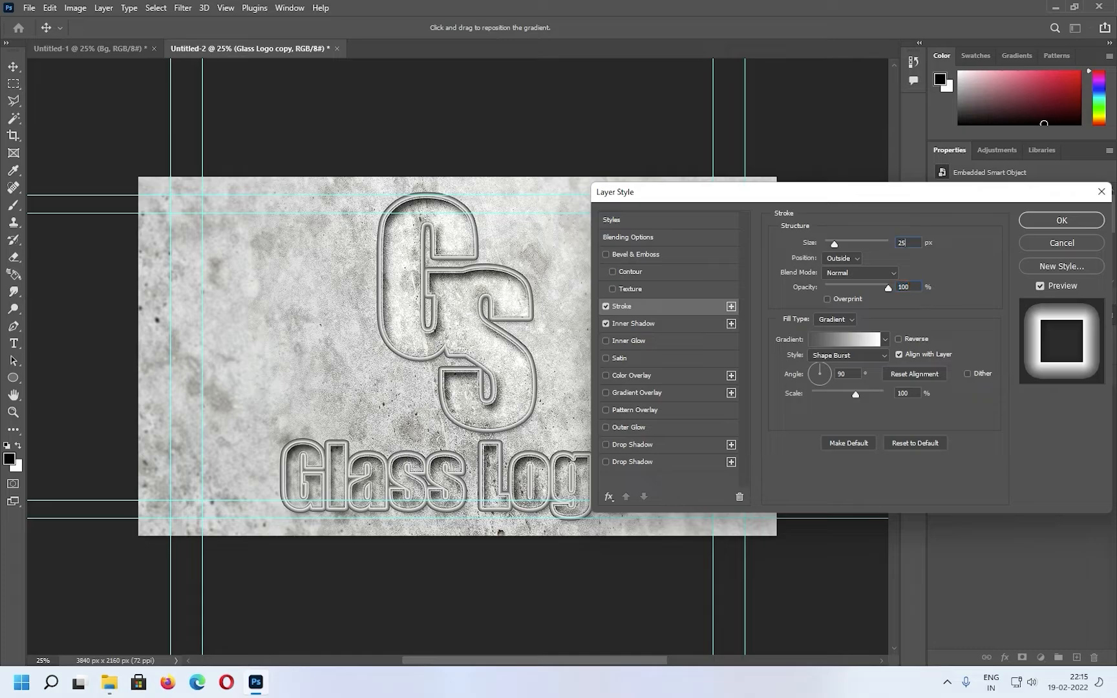
pyautogui.doubleClick(902, 244)
pyautogui.write('10')
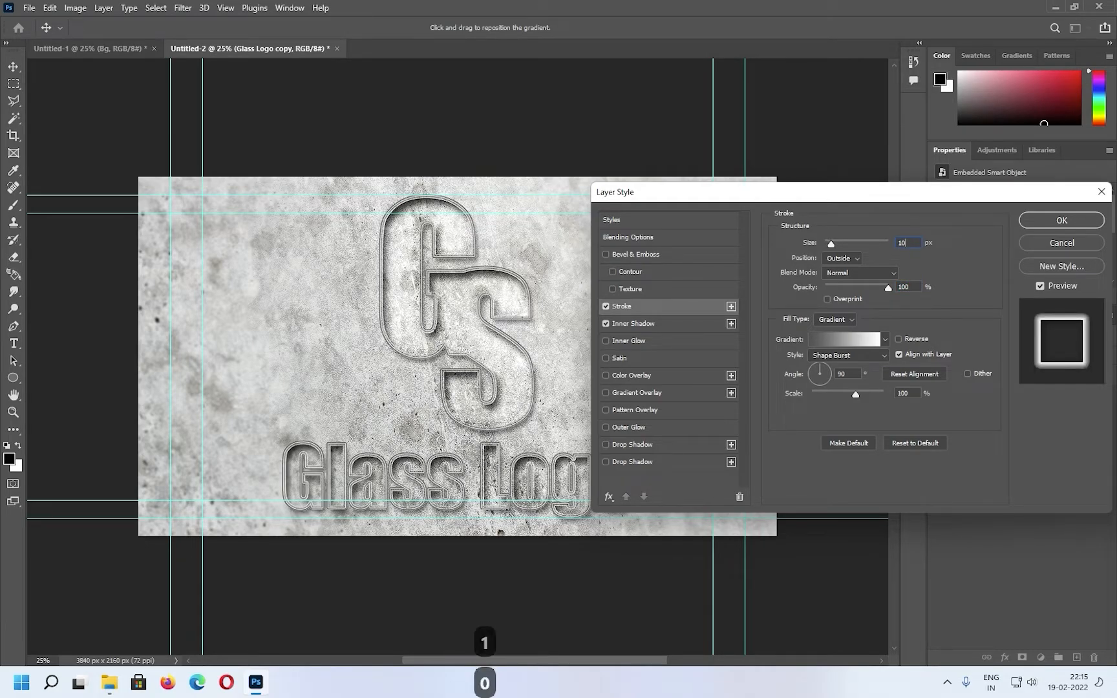
# Recolor the stroke gradient's dark starting stop to a lighter medium gray and accept the edited gradient
pyautogui.click(844, 339)
pyautogui.doubleClick(733, 370)
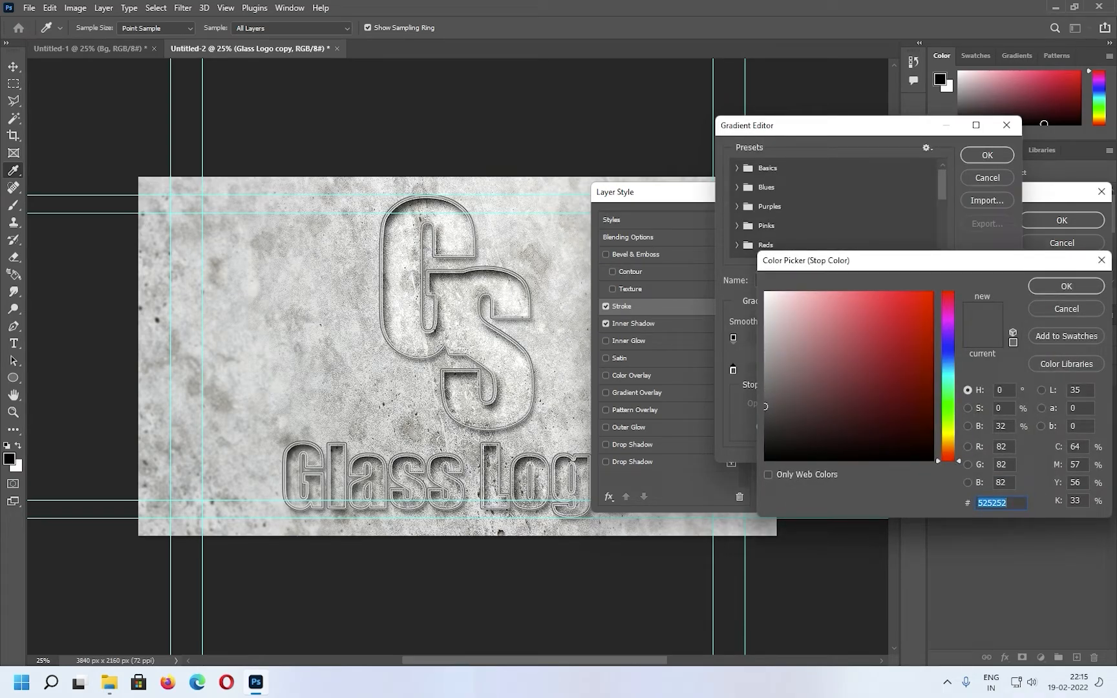
pyautogui.click(767, 376)
pyautogui.press('Return')
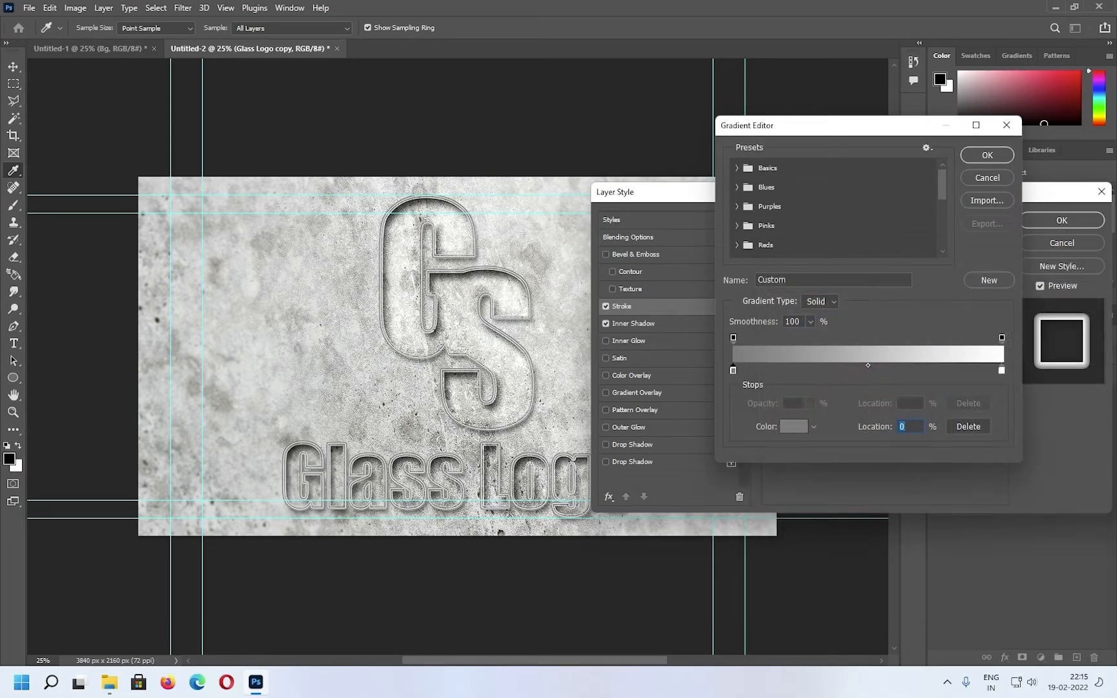
pyautogui.press('Return')
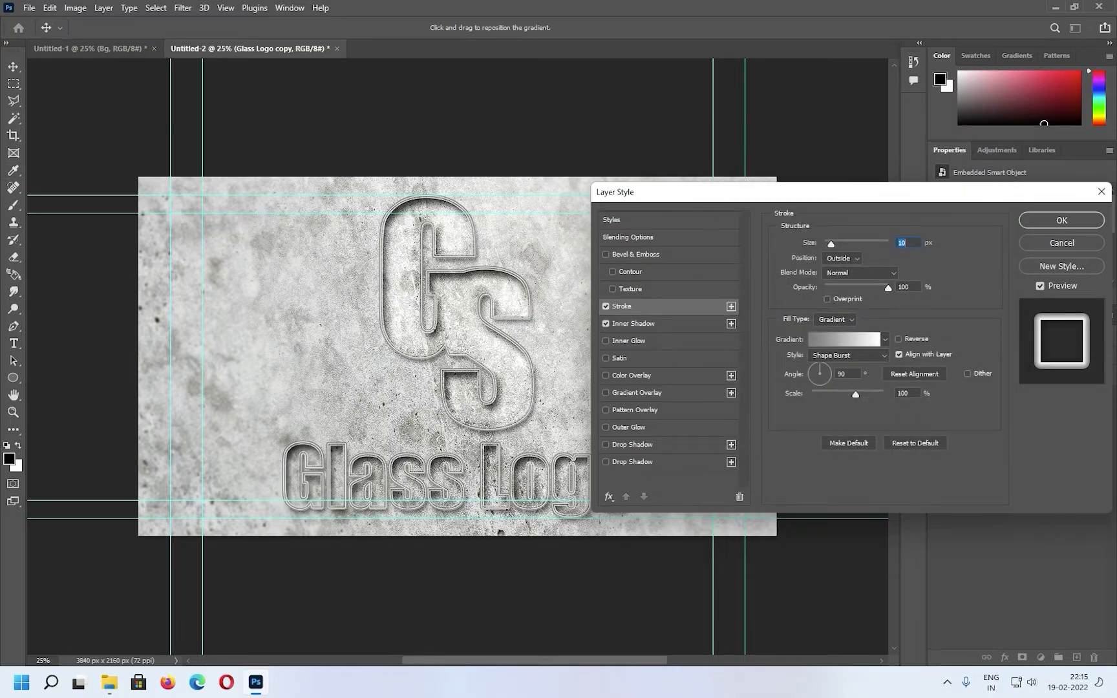
pyautogui.click(842, 374)
pyautogui.press('BackSpace')
# Enable Bevel & Emboss on the Glass Logo copy layer with the Stroke Emboss style and the Smooth technique
pyautogui.click(636, 255)
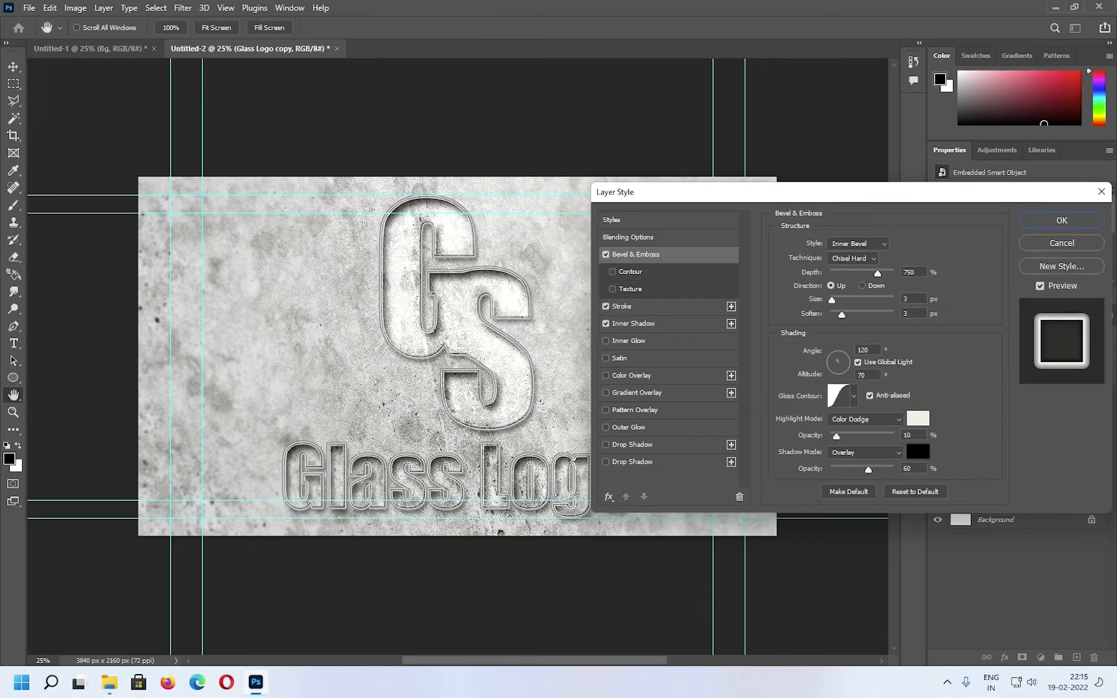
pyautogui.click(858, 244)
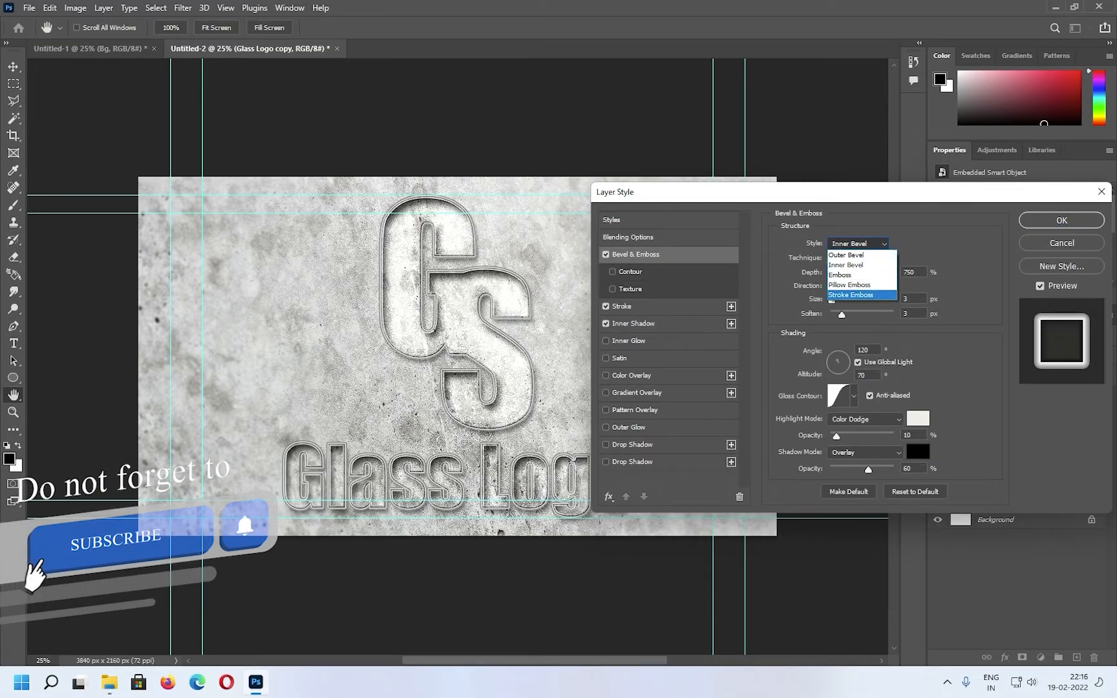
pyautogui.click(851, 295)
pyautogui.click(853, 258)
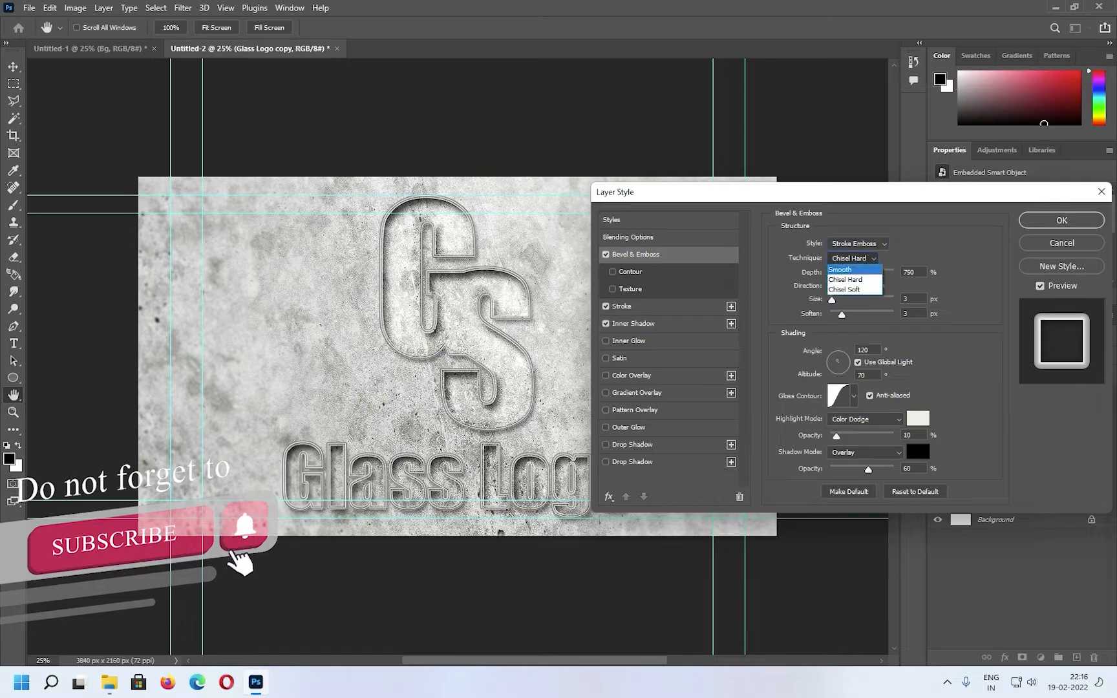
pyautogui.click(844, 269)
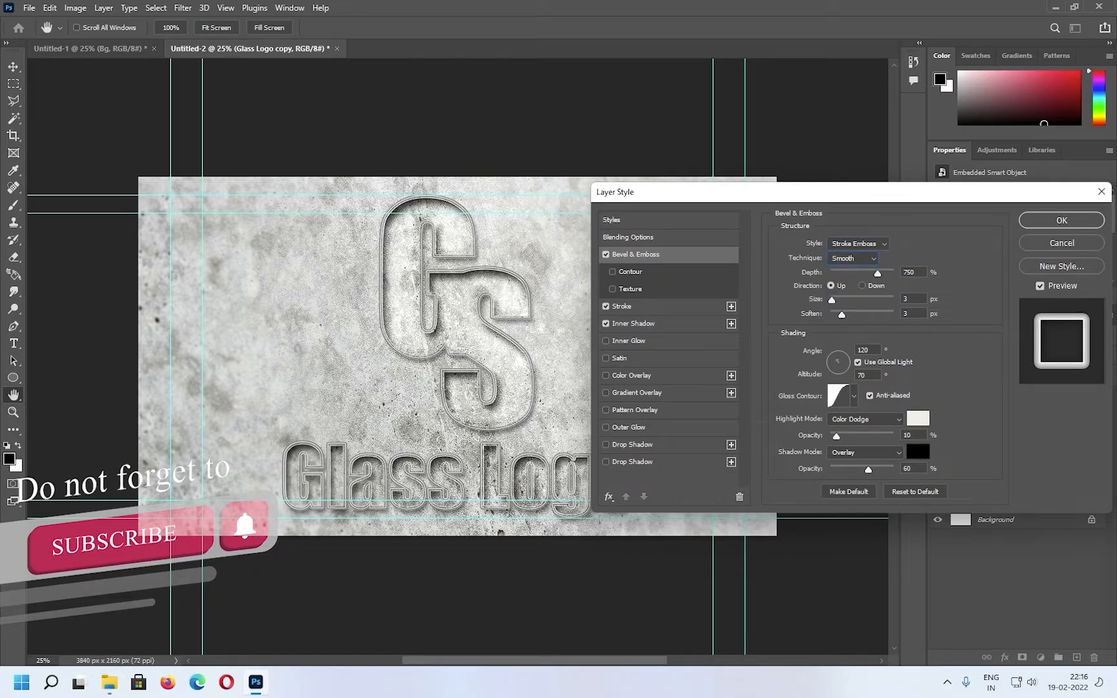
# Set the stroke emboss depth to 75%, its size to 20 px and soften to 0 px
pyautogui.press('BackSpace')
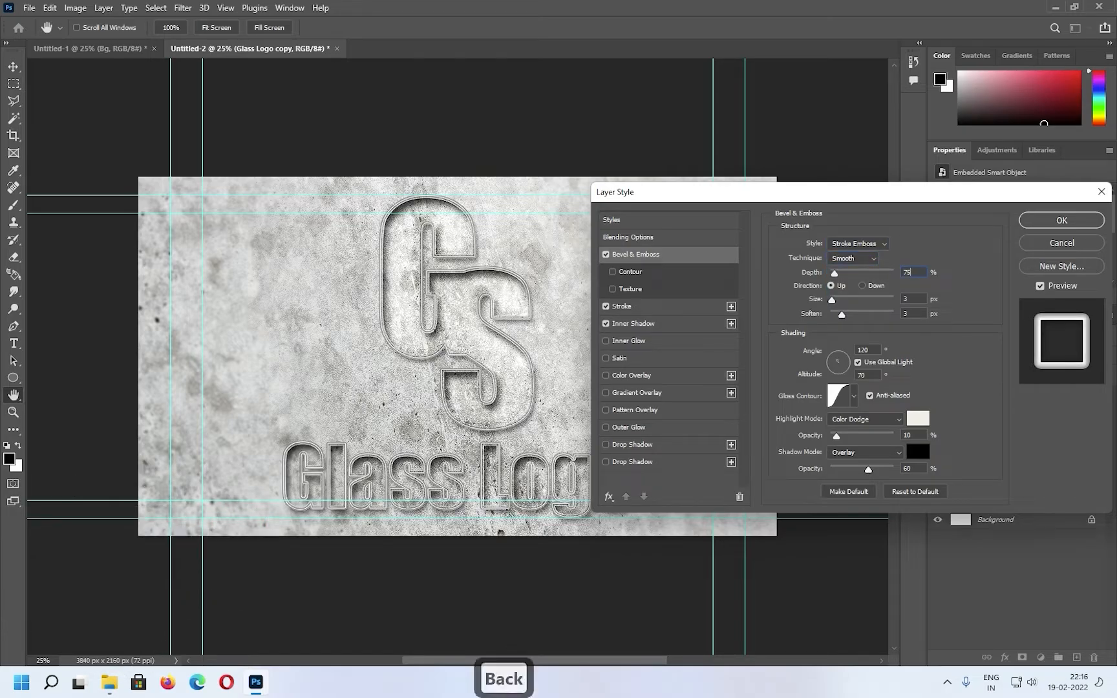
pyautogui.press('Tab')
pyautogui.write('20')
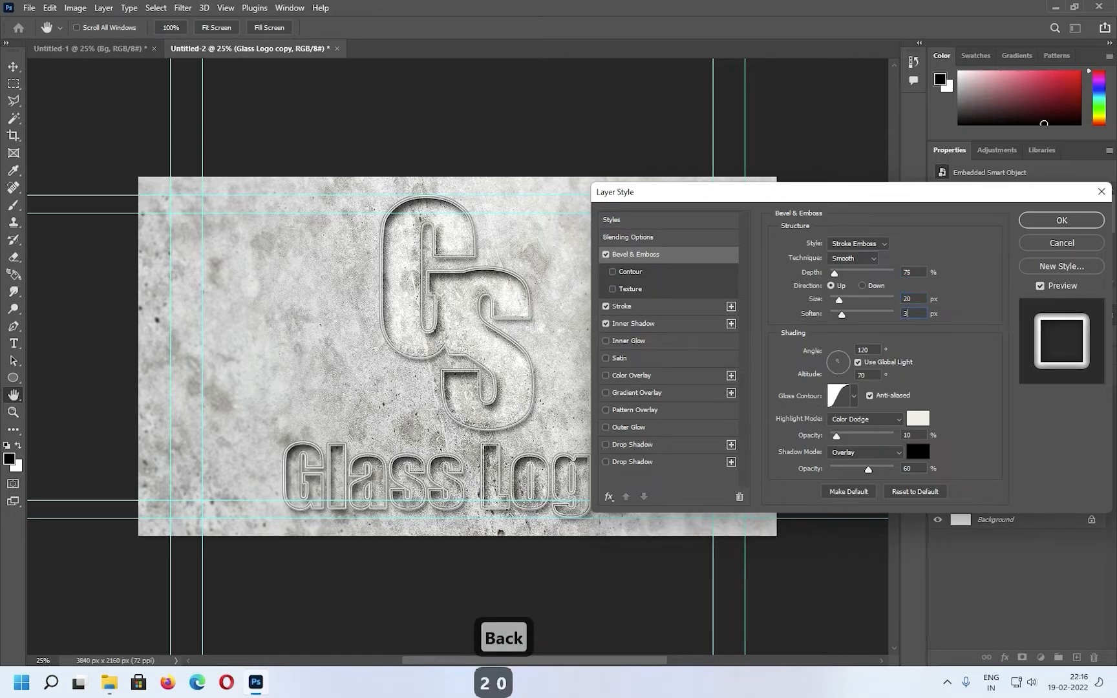
pyautogui.write('0')
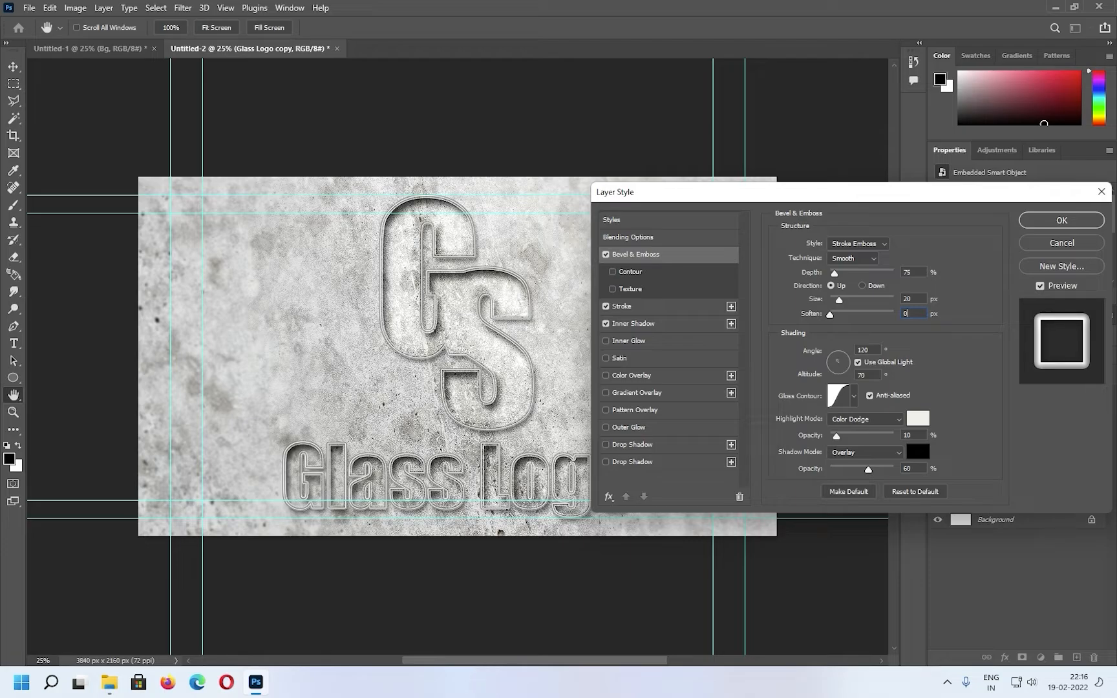
# Set the bevel's altitude to 30° and choose the Ring gloss contour
pyautogui.press('Tab')
pyautogui.press('Tab')
pyautogui.write('3')
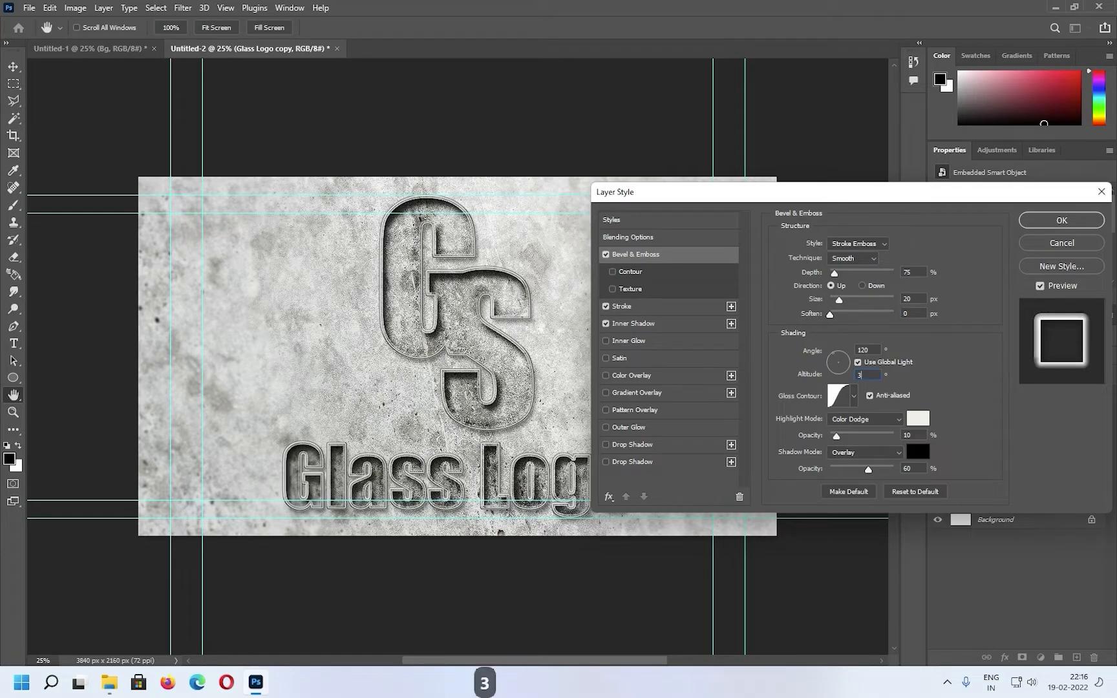
pyautogui.write('0')
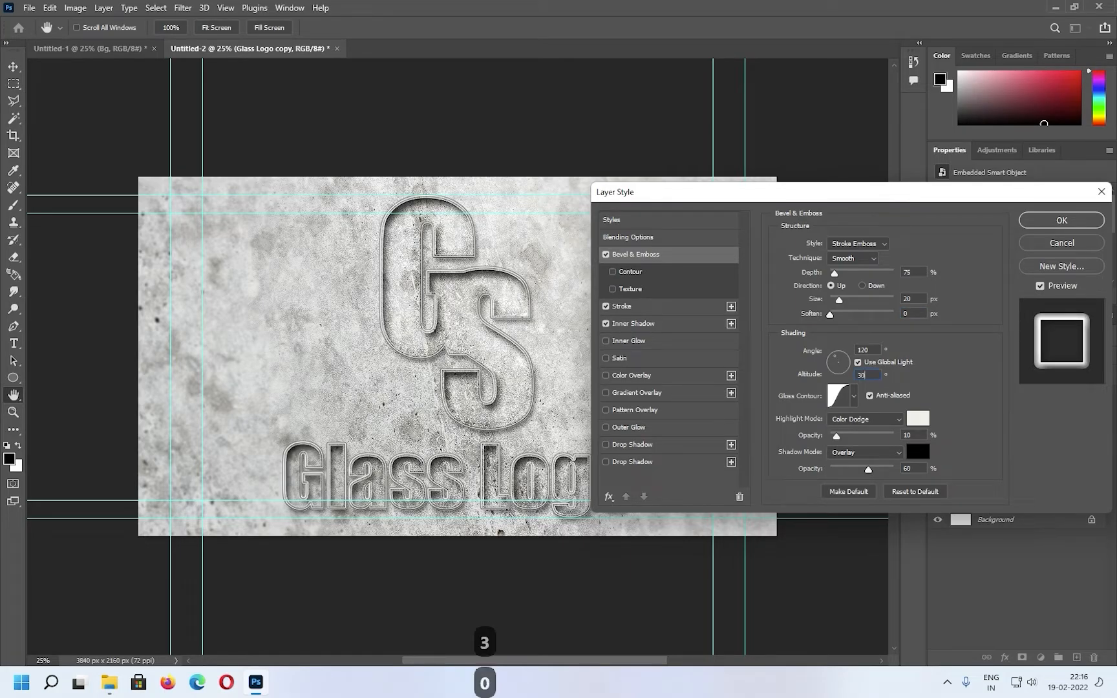
pyautogui.click(854, 397)
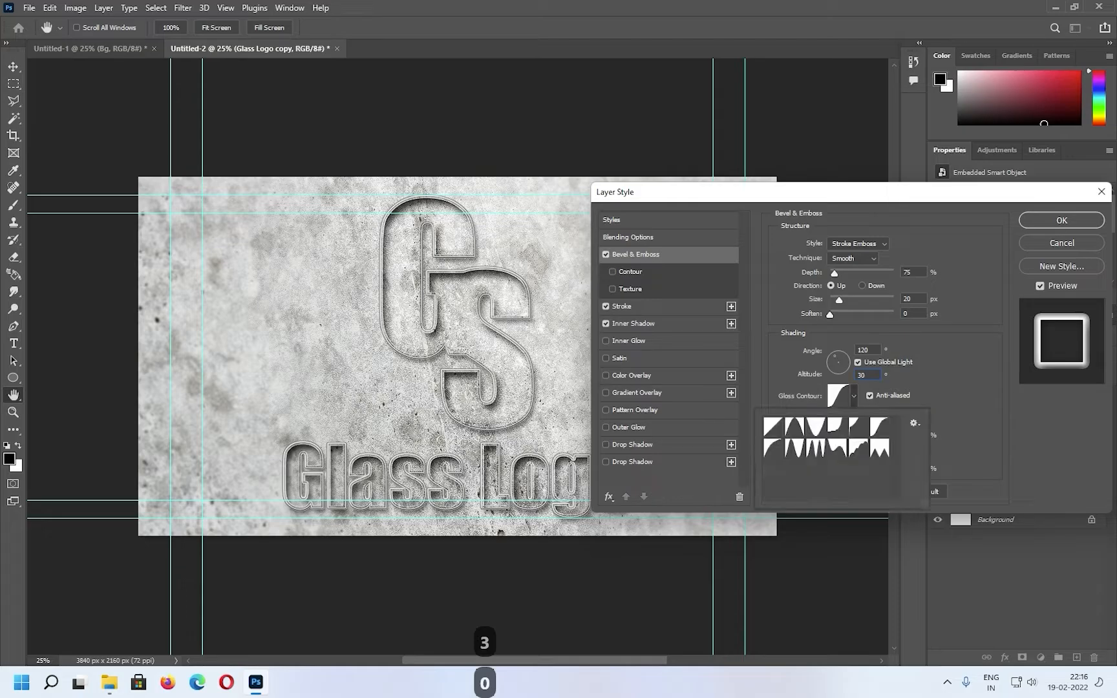
pyautogui.doubleClick(794, 448)
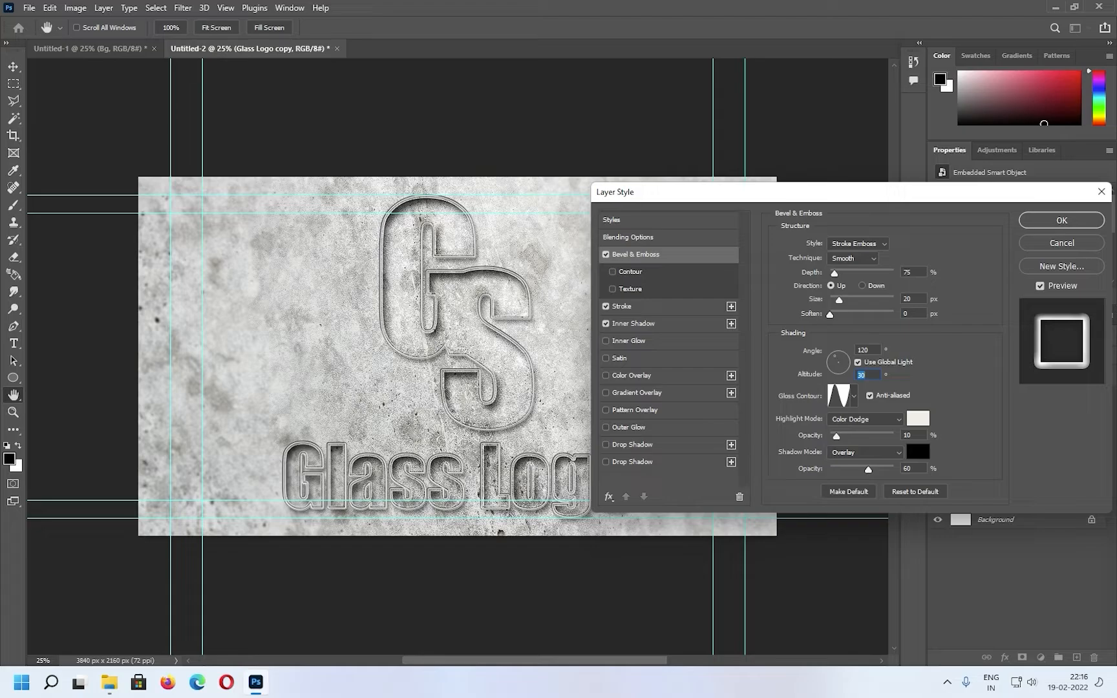
# Set the bevel's highlight opacity to 75% and its shadow to Multiply at 63% opacity
pyautogui.moveTo(837, 437); pyautogui.dragTo(878, 436)
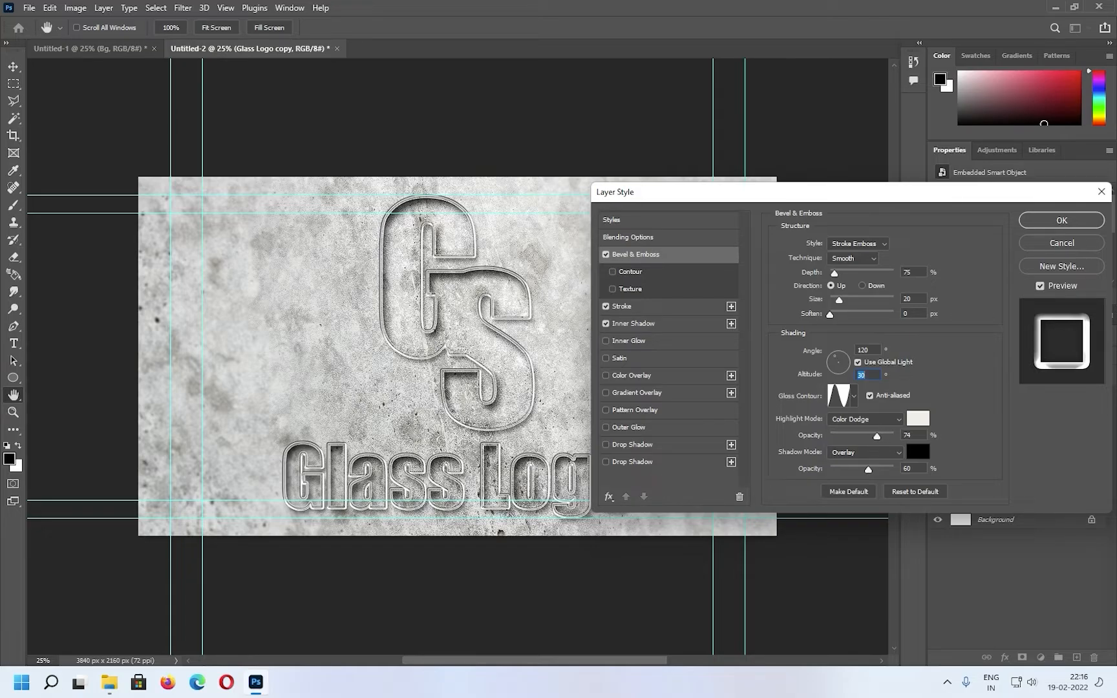
pyautogui.click(917, 431)
pyautogui.click(866, 419)
pyautogui.click(841, 385)
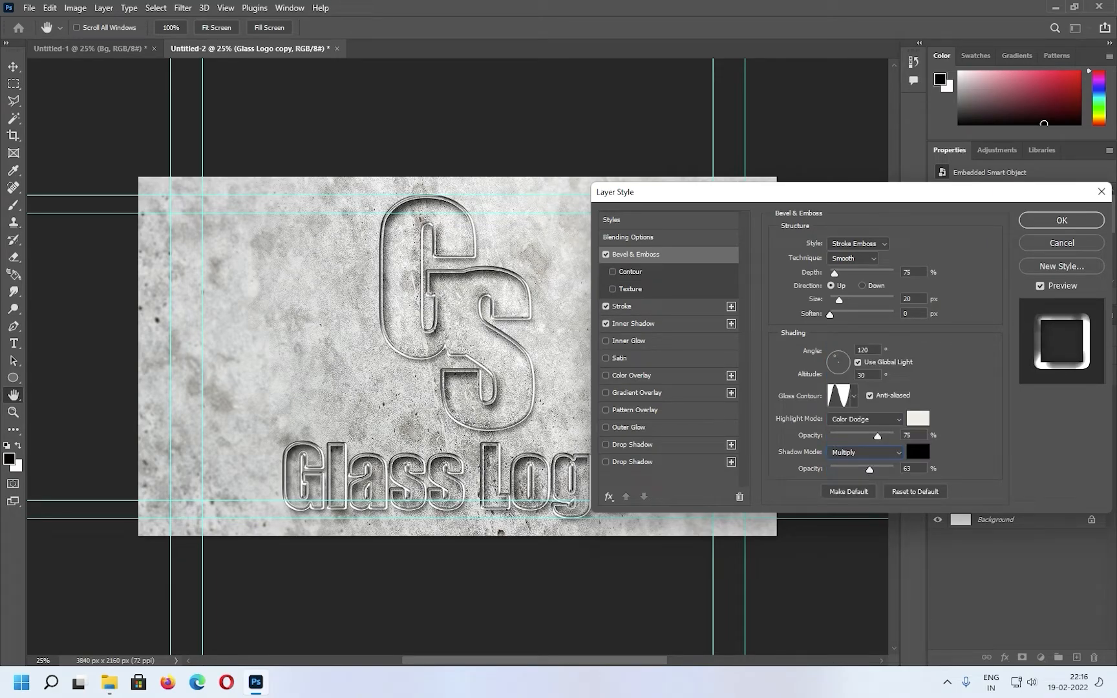
# Add an anti-aliased Gaussian Contour with 100% range to the bevel and apply the layer style
pyautogui.click(631, 271)
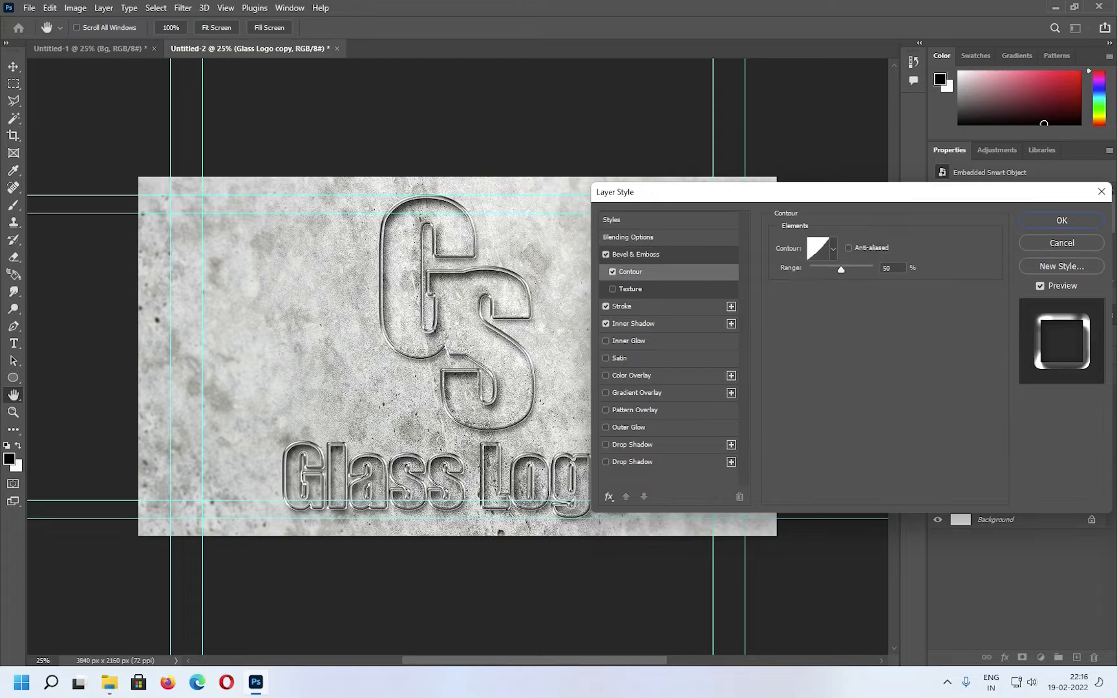
pyautogui.click(833, 248)
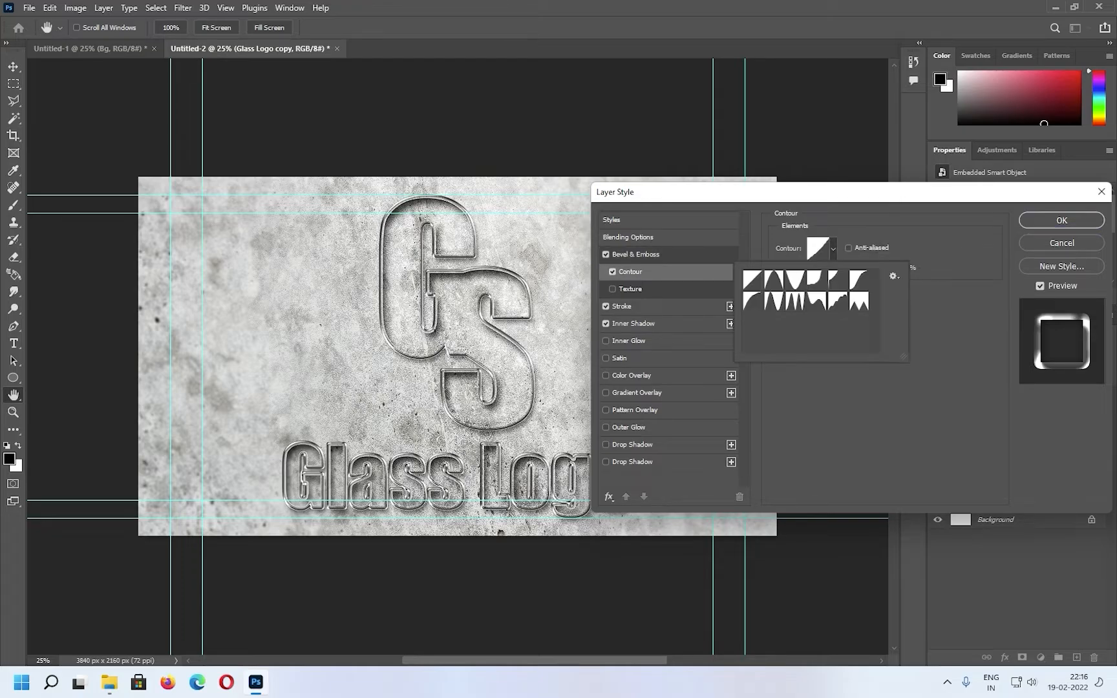
pyautogui.click(859, 280)
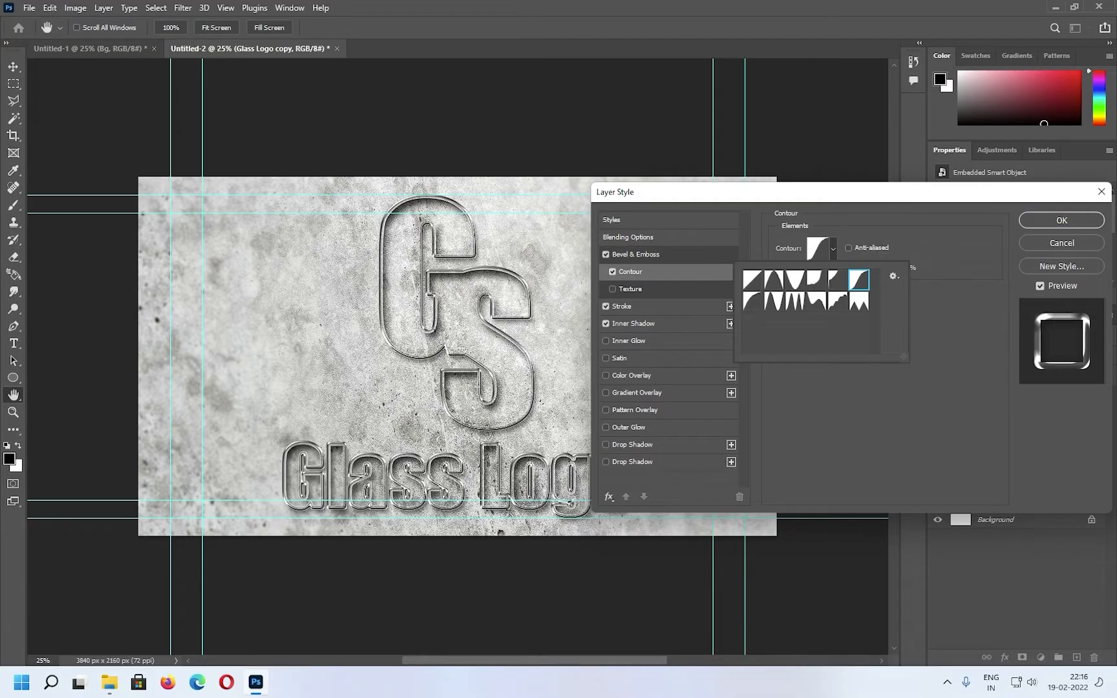
pyautogui.click(850, 248)
pyautogui.moveTo(841, 270); pyautogui.dragTo(873, 269)
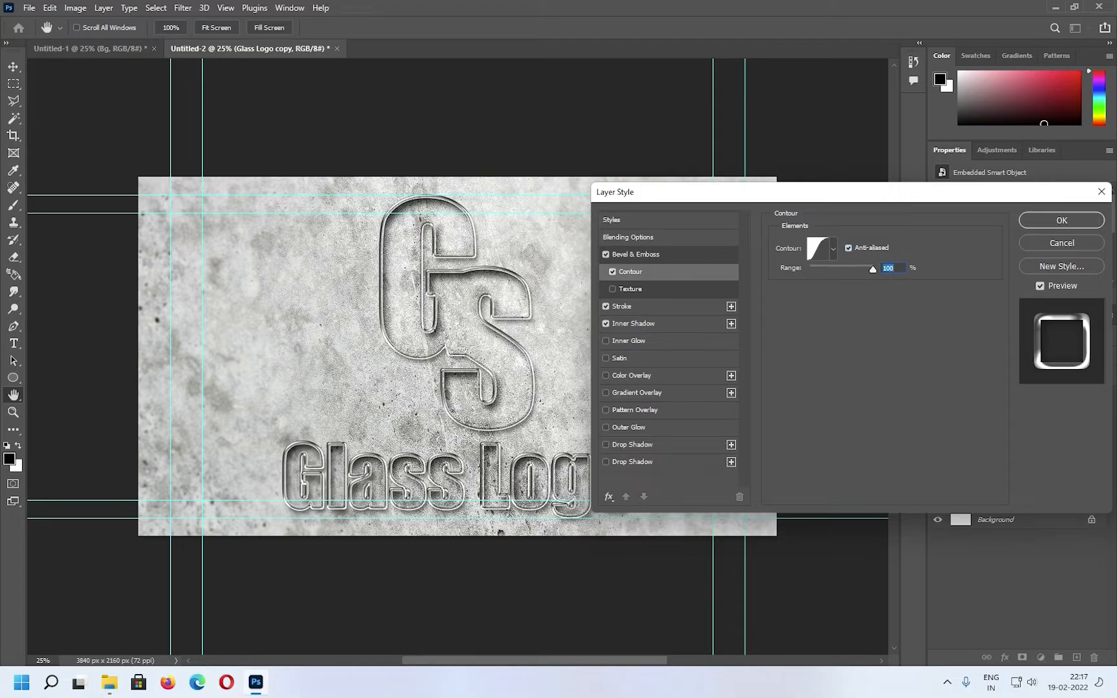
pyautogui.click(1062, 220)
# Reopen the Glass Logo copy's layer style and compare the bevel contour with anti-aliasing on and off
pyautogui.doubleClick(1004, 465)
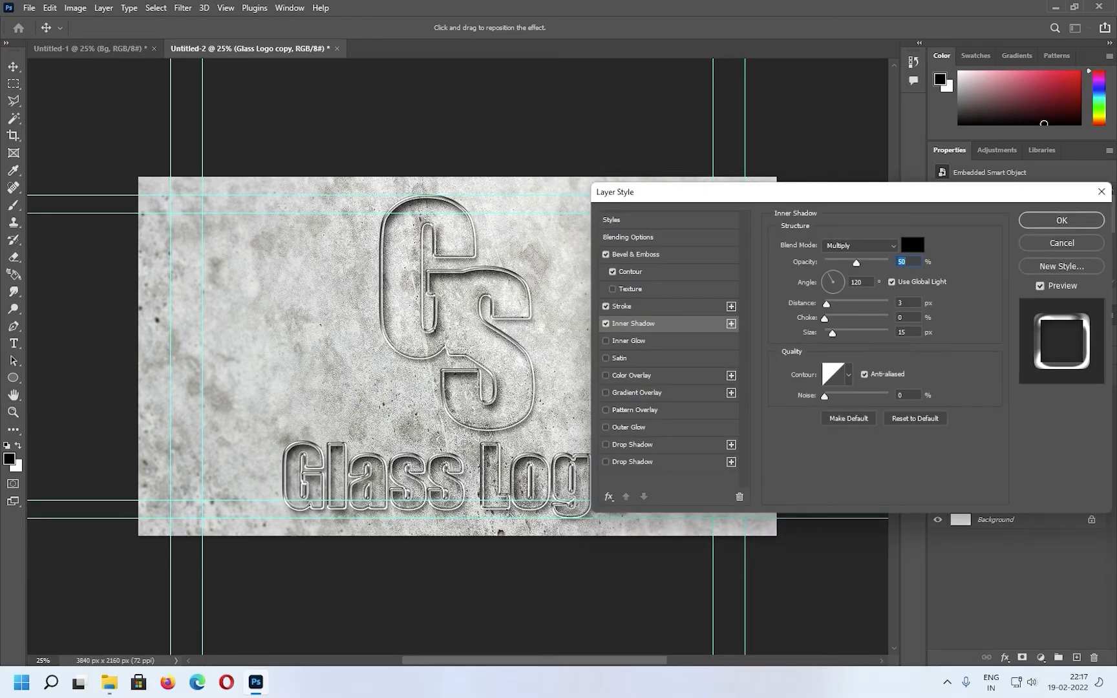
pyautogui.click(636, 254)
pyautogui.click(630, 271)
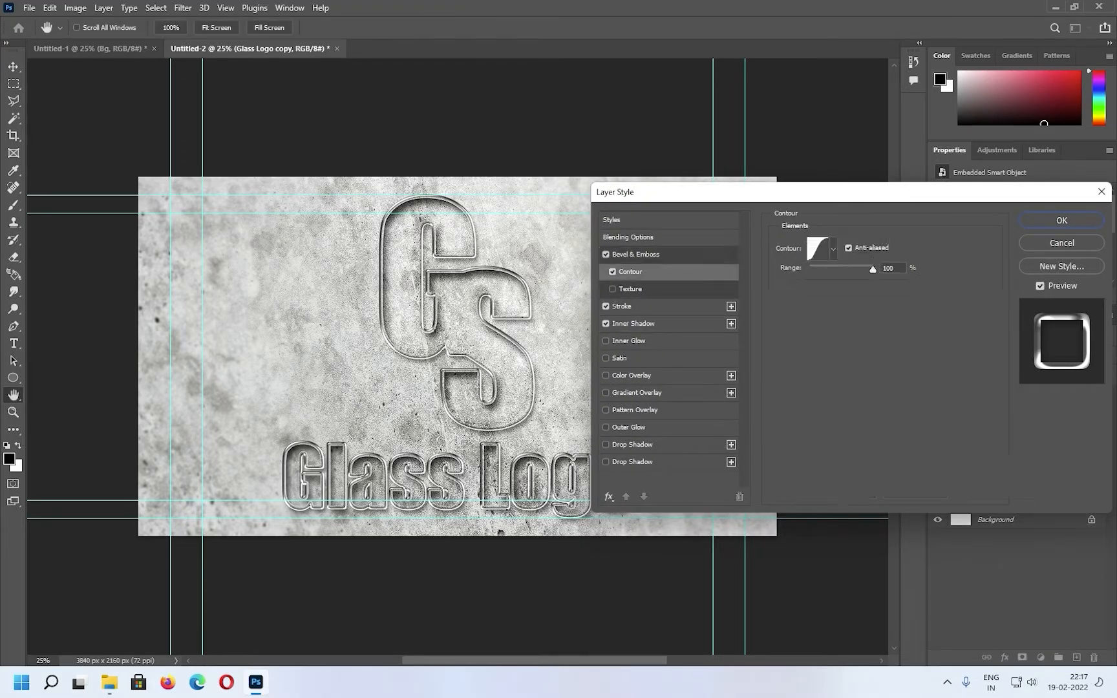
pyautogui.click(849, 249)
pyautogui.click(849, 248)
pyautogui.click(849, 248)
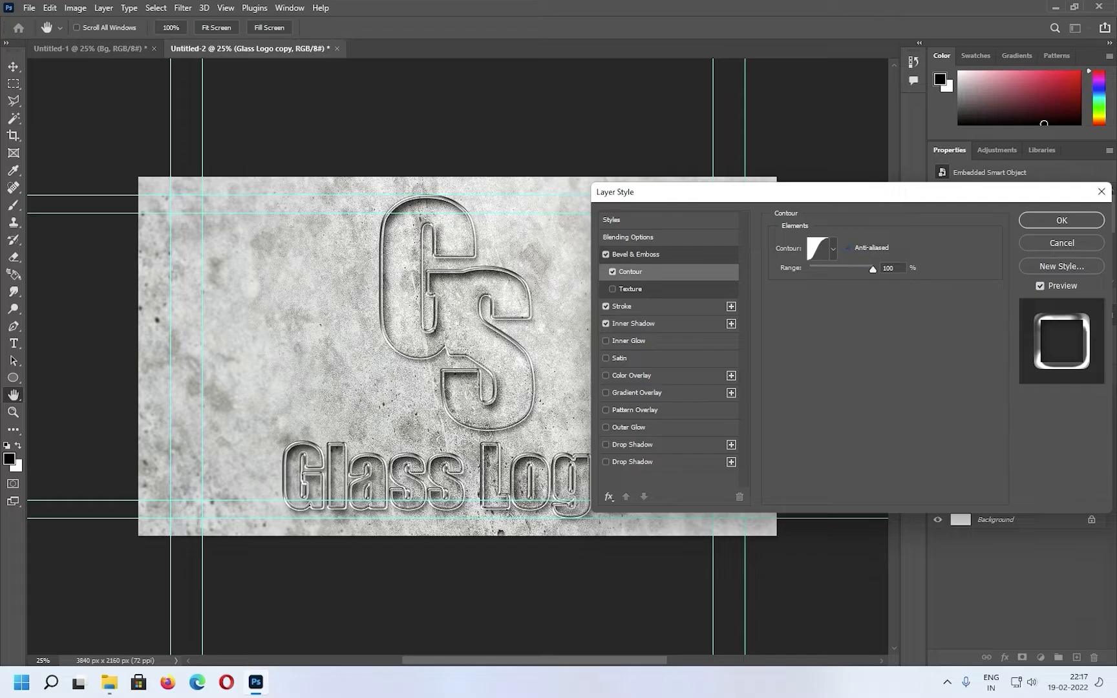
pyautogui.press('Return')
# Add a Drop Shadow to the Glass Logo copy 2 layer with 50% opacity and 20 px distance
pyautogui.press('v')
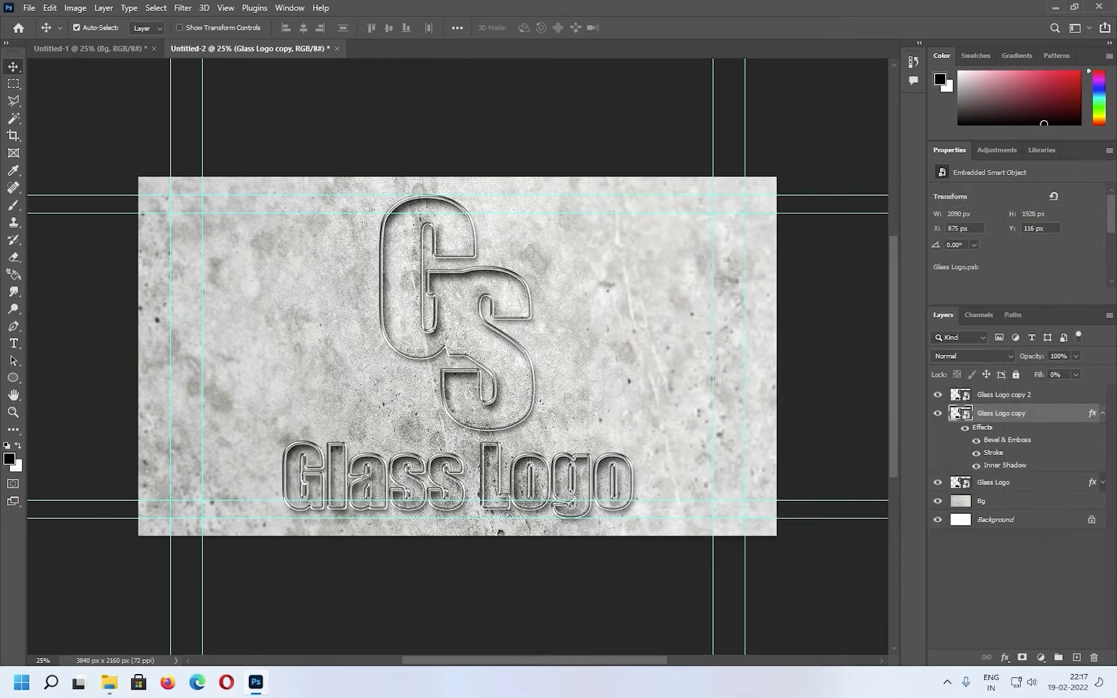
pyautogui.hotkey('ctrl', 'j')
pyautogui.click(1005, 658)
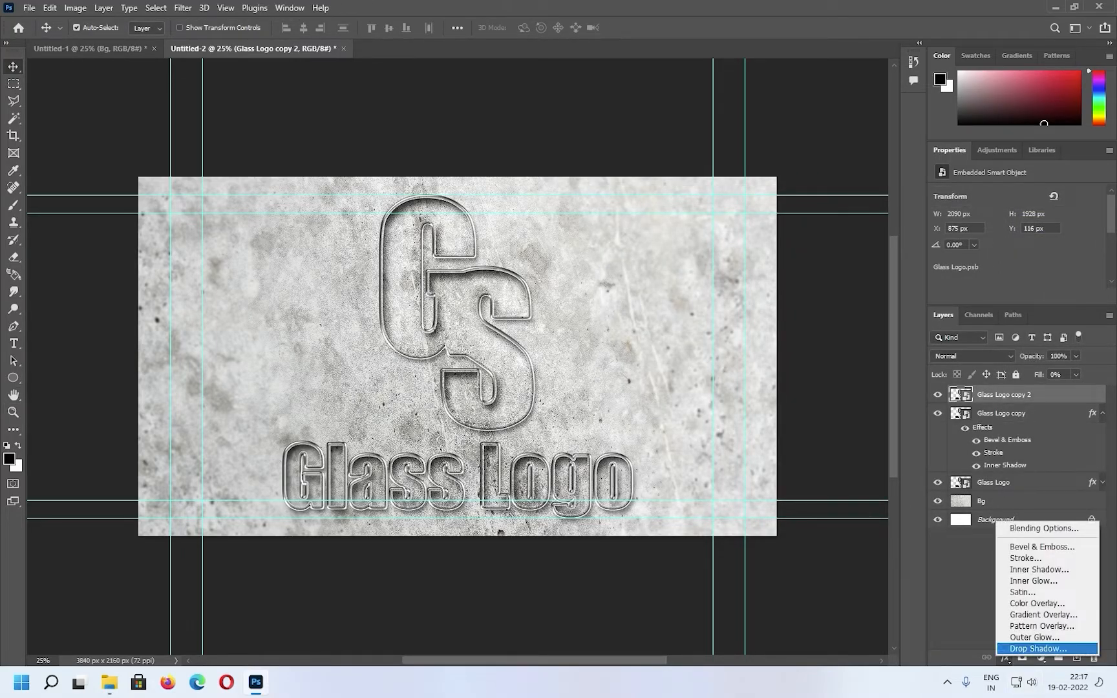
pyautogui.click(1022, 649)
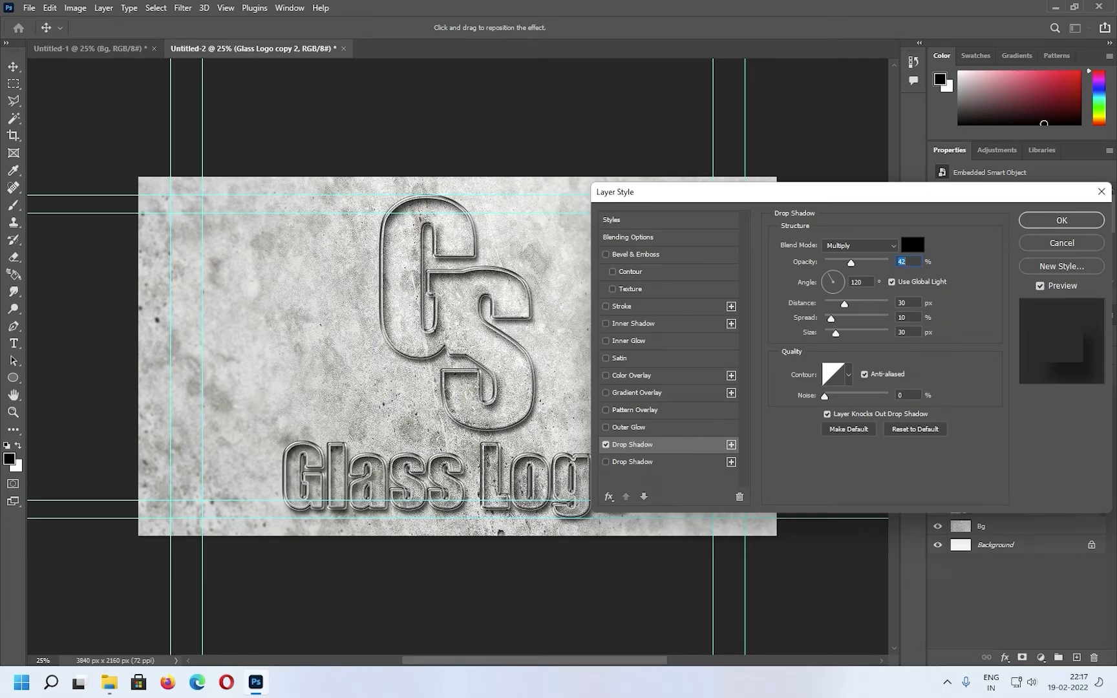
pyautogui.write('50')
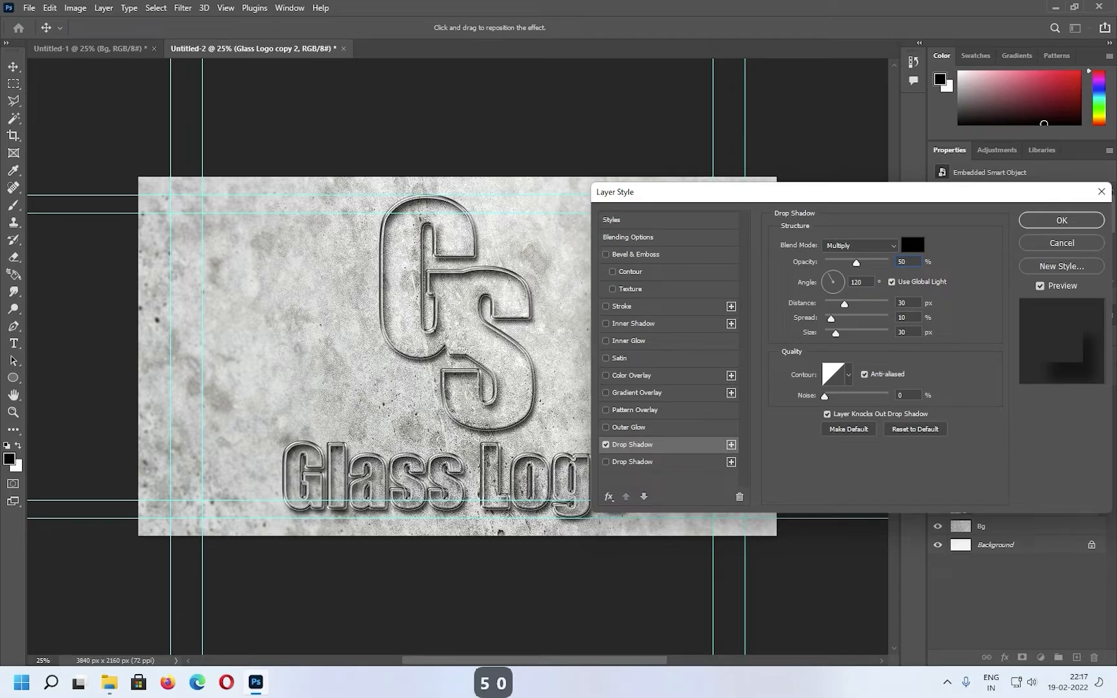
pyautogui.press('Tab')
pyautogui.press('Tab')
pyautogui.write('2')
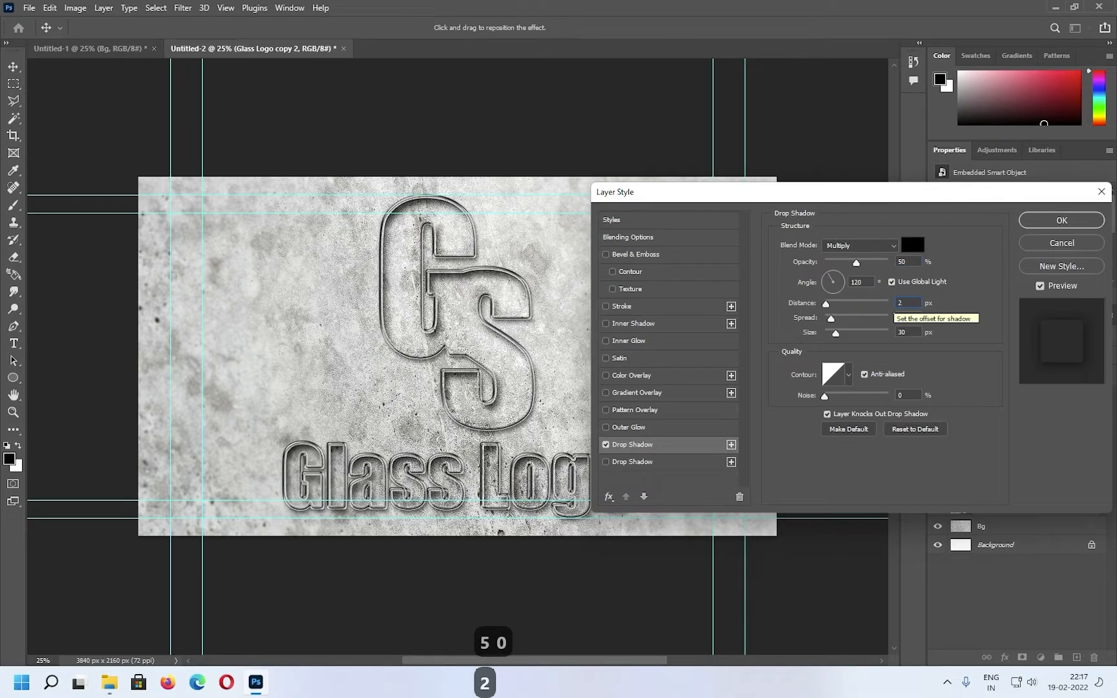
pyautogui.write('0')
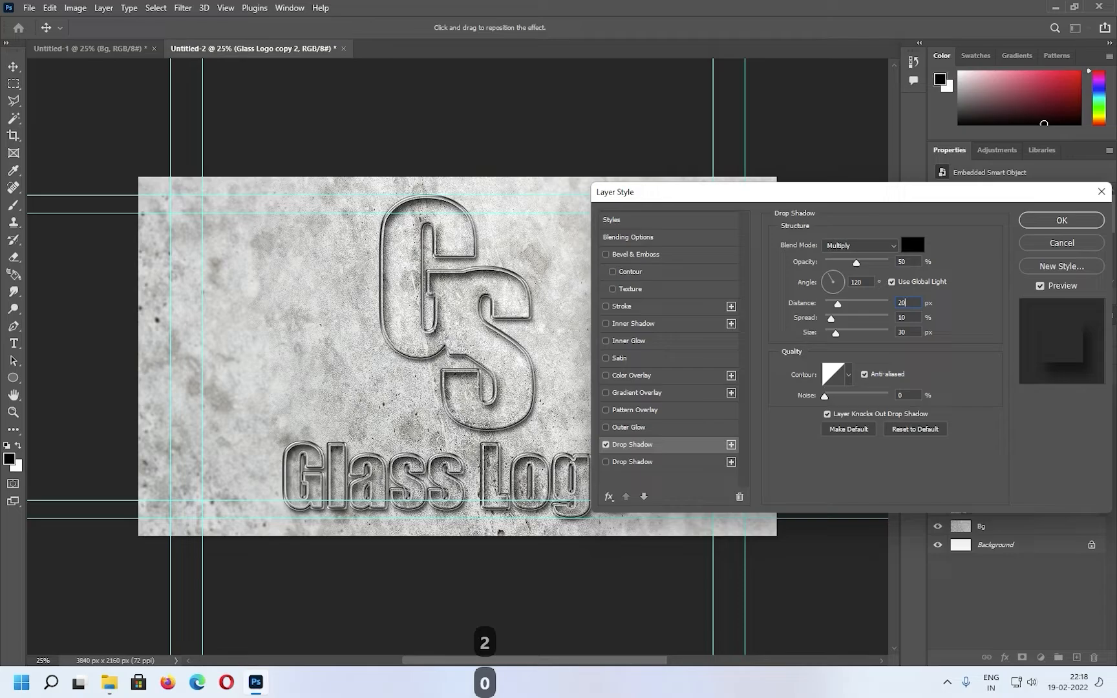
# Set the drop shadow's size to 35 px, its contour to Gaussian and its angle to 140°
pyautogui.press('Tab')
pyautogui.press('Tab')
pyautogui.write('35')
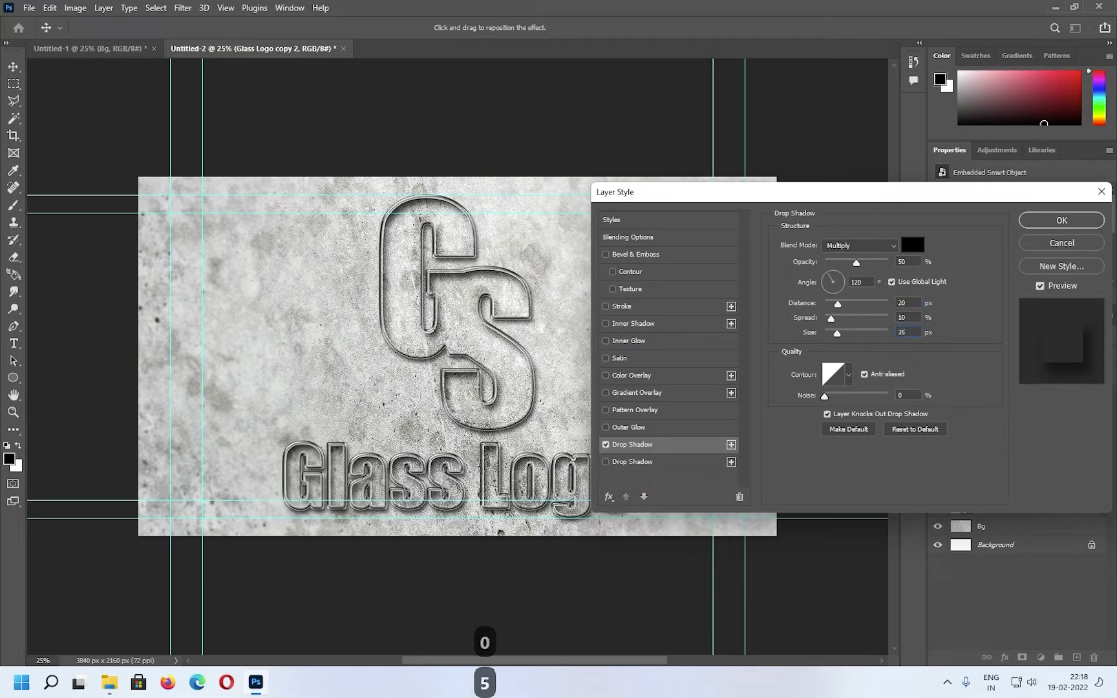
pyautogui.click(849, 375)
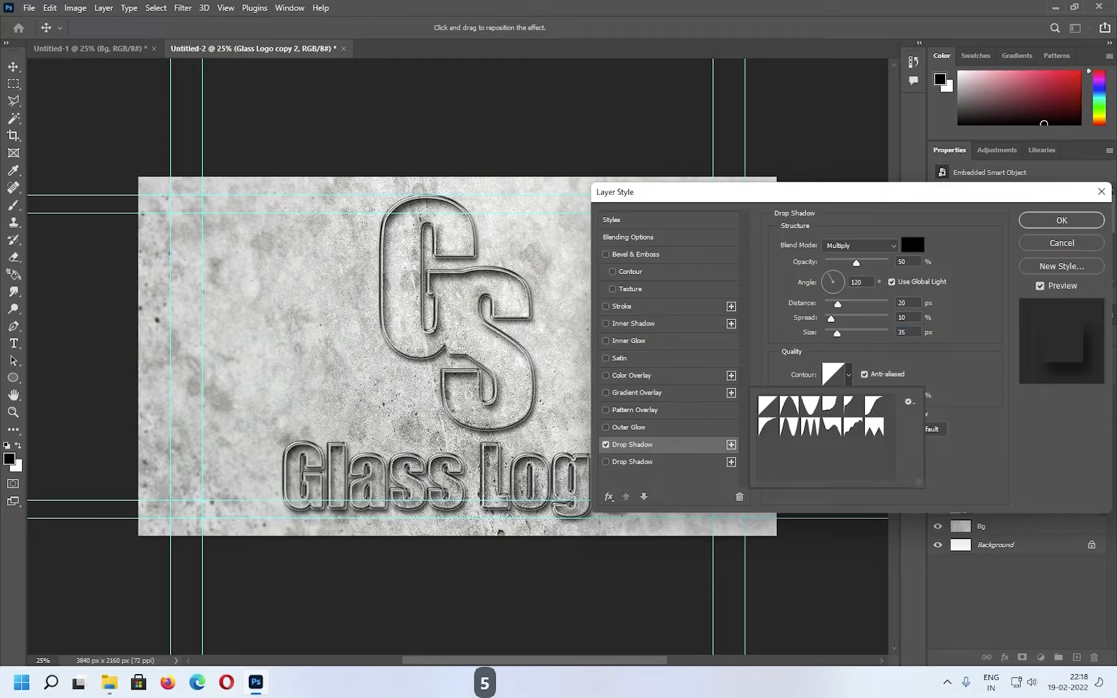
pyautogui.doubleClick(874, 406)
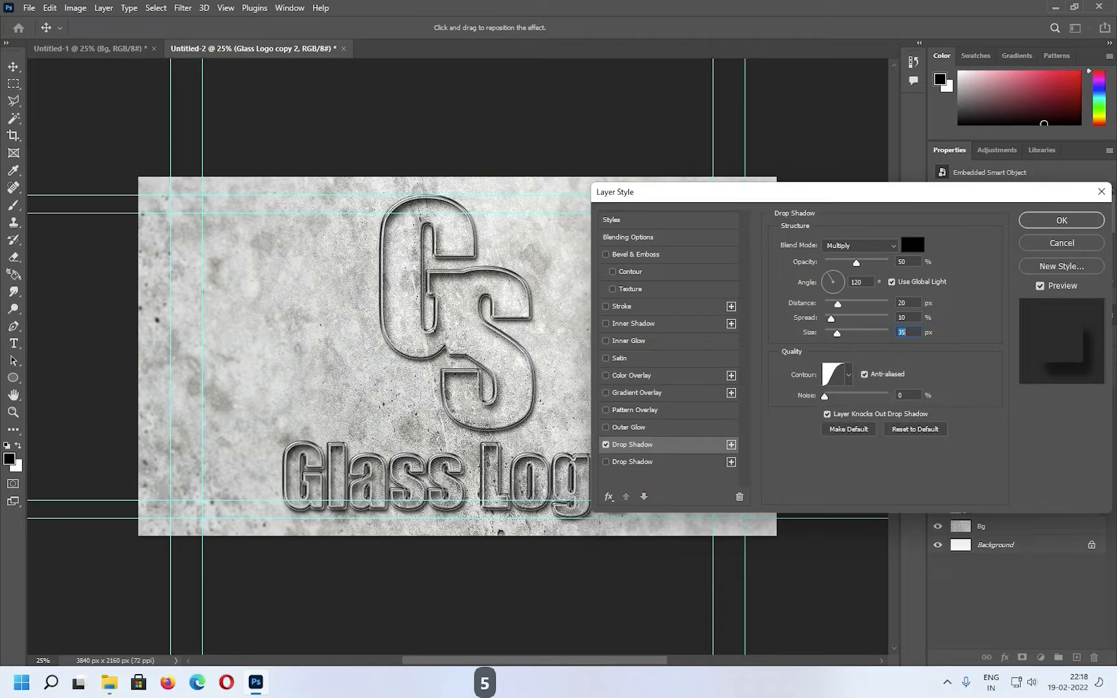
pyautogui.click(855, 282)
pyautogui.press('Delete')
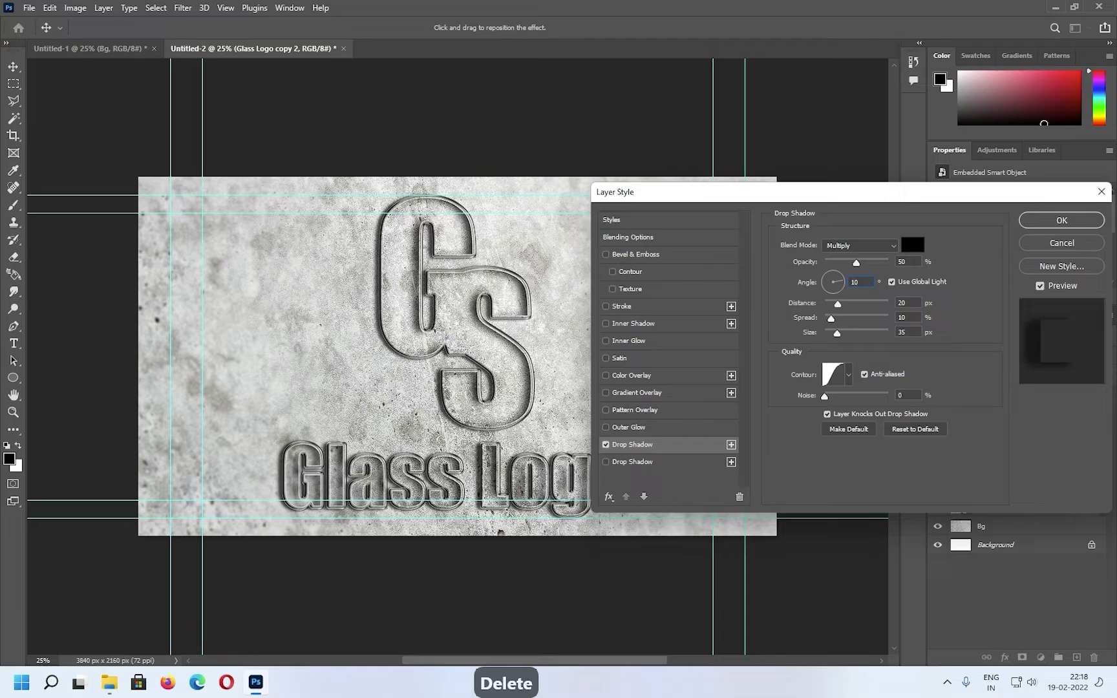
pyautogui.write('4')
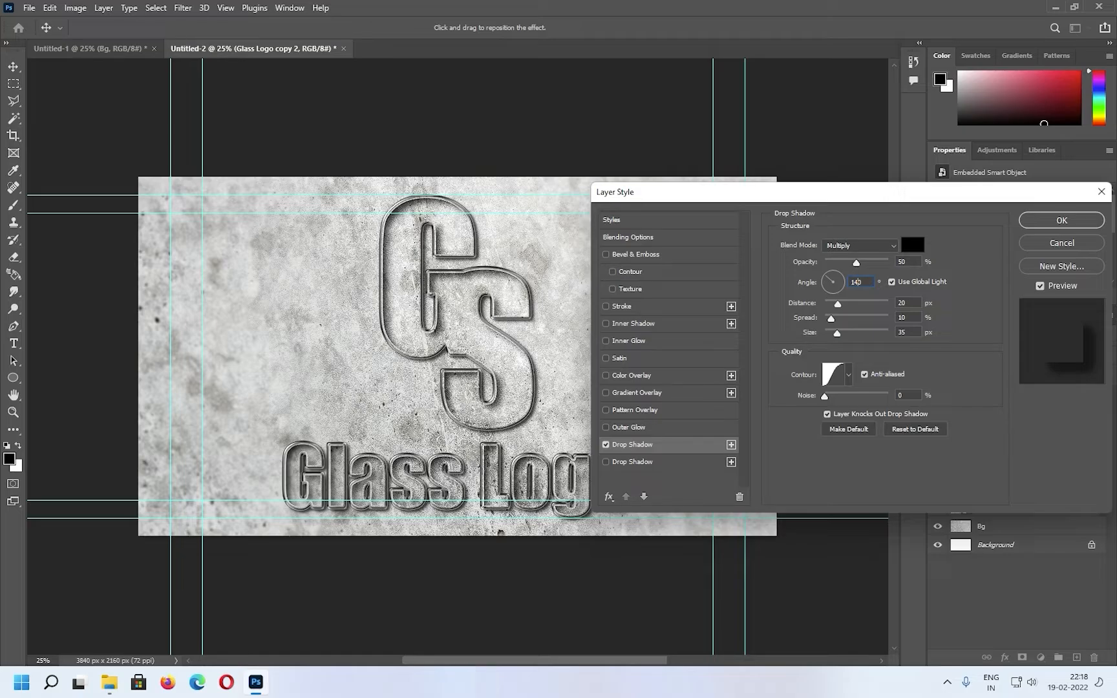
# Add a Bevel & Emboss to the Glass Logo copy 2 layer with Inner Bevel style, Smooth technique and 60 px size
pyautogui.click(636, 254)
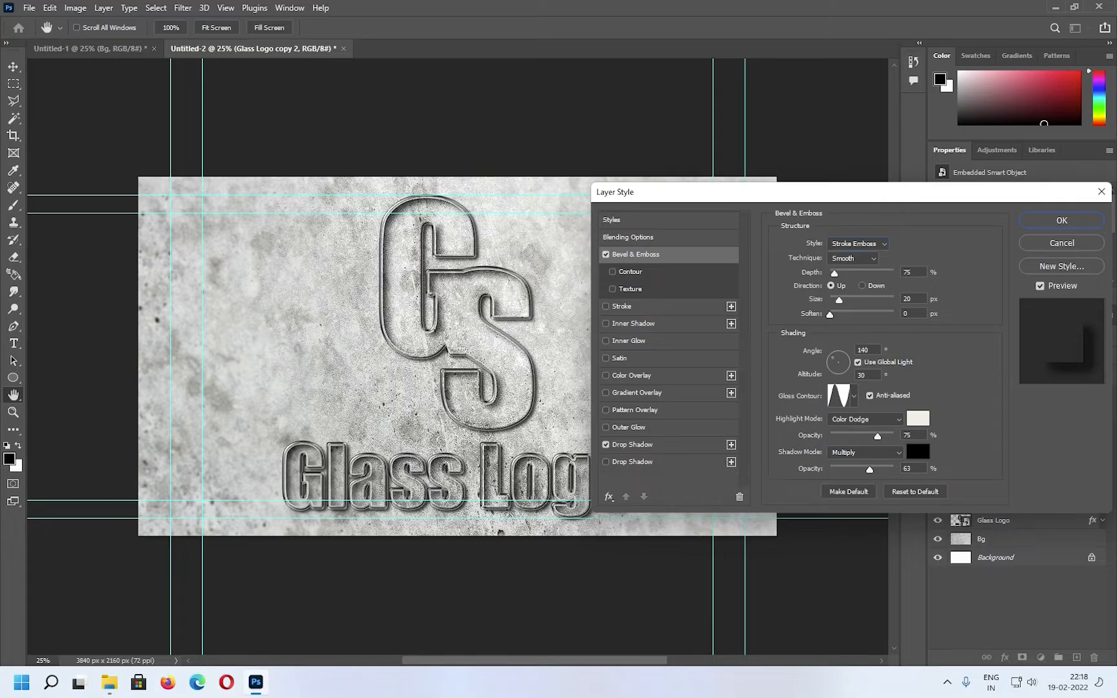
pyautogui.click(857, 243)
pyautogui.click(846, 265)
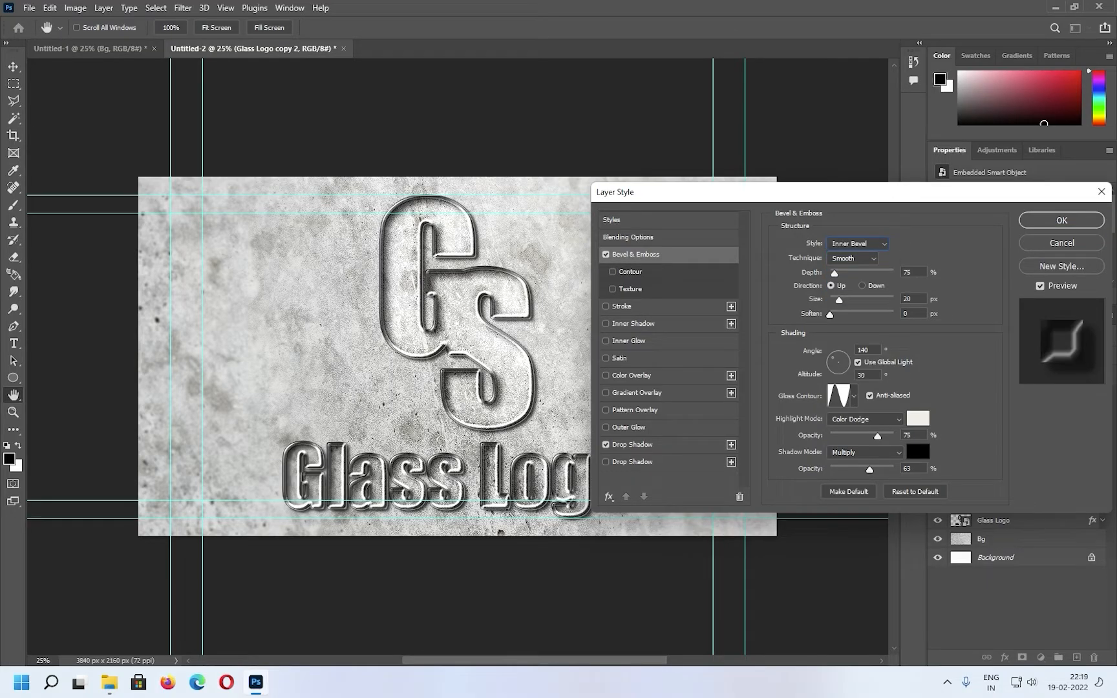
pyautogui.click(854, 258)
pyautogui.click(841, 270)
pyautogui.doubleClick(908, 299)
pyautogui.write('60')
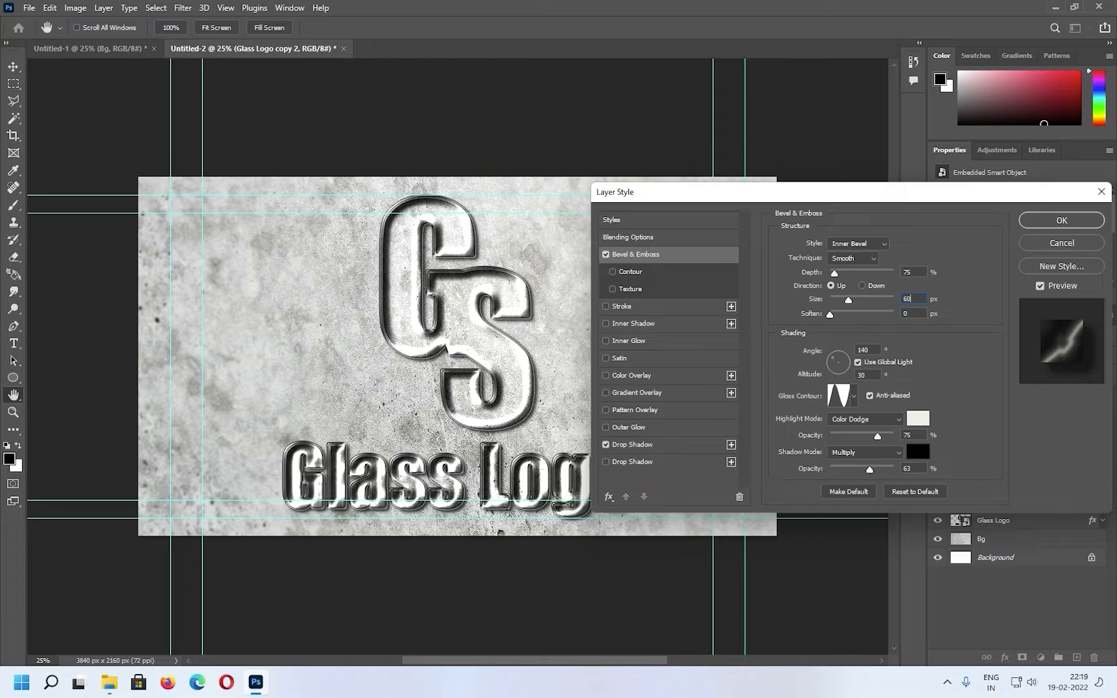
# Set the bevel's shading angle to 120° and its altitude to 70°
pyautogui.press('Tab')
pyautogui.write('120')
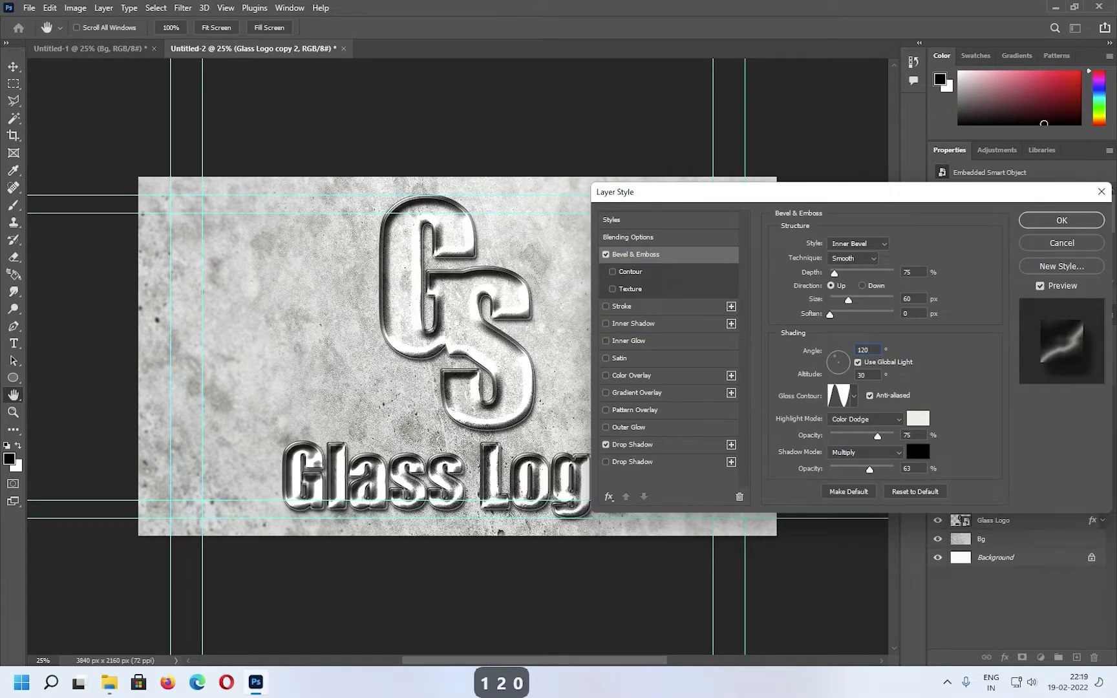
pyautogui.press('Tab')
pyautogui.write('7')
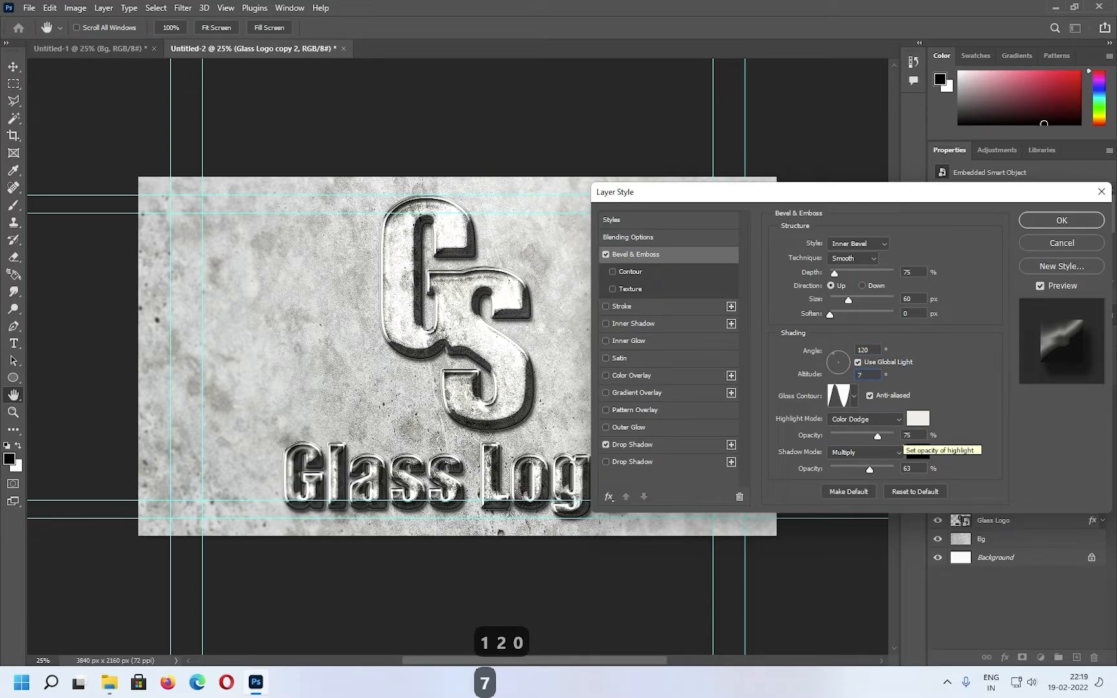
pyautogui.write('0')
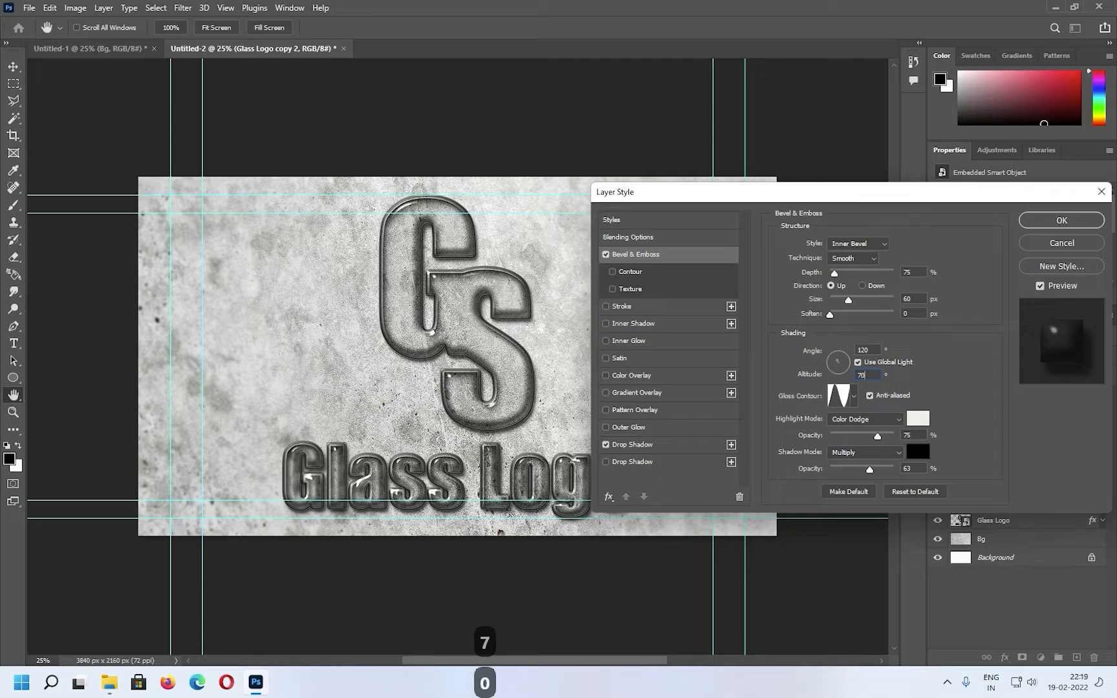
# Set the bevel's highlight mode to Screen at 100% opacity and its shadow opacity to 20%
pyautogui.click(867, 419)
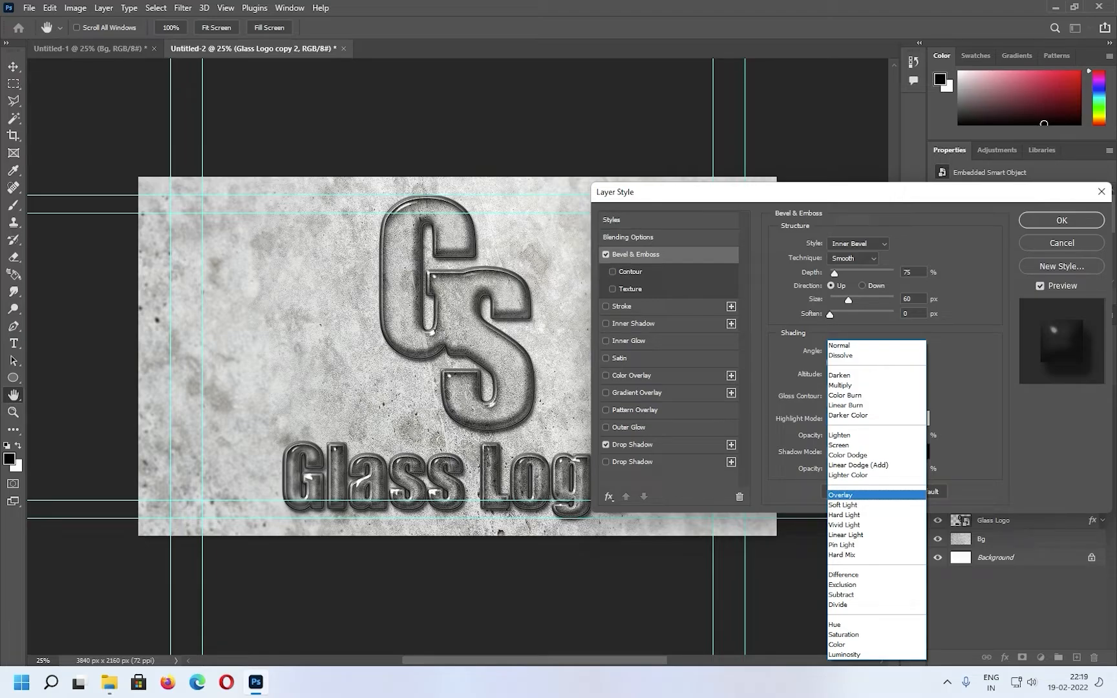
pyautogui.click(854, 445)
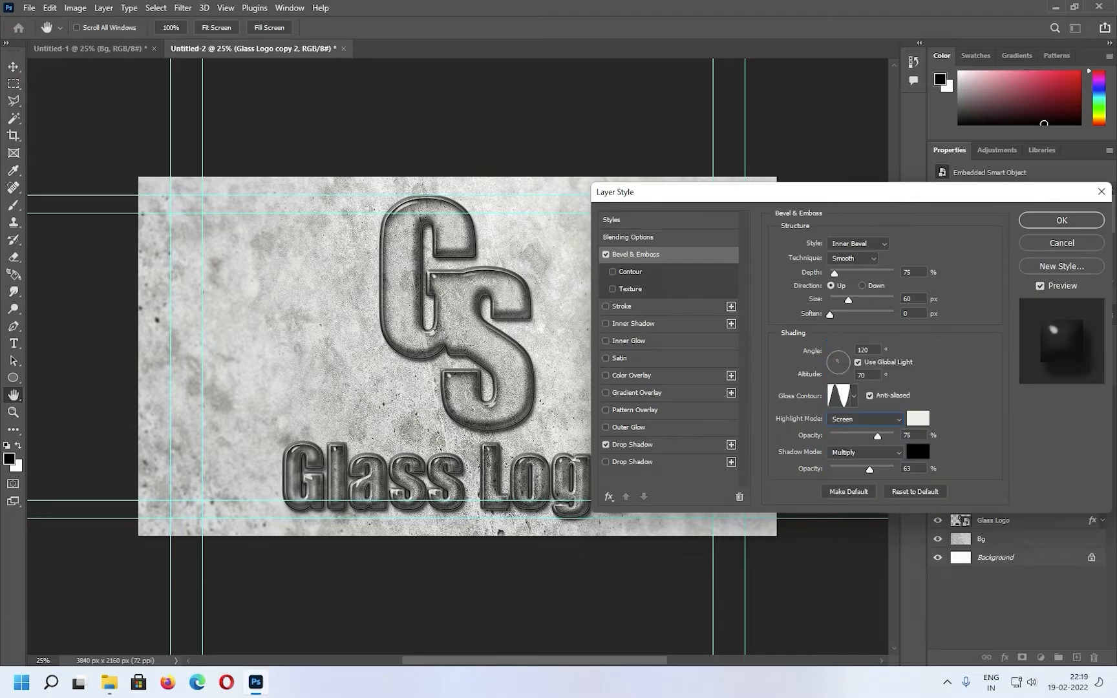
pyautogui.moveTo(877, 437); pyautogui.dragTo(896, 437)
pyautogui.click(870, 470)
pyautogui.write('20')
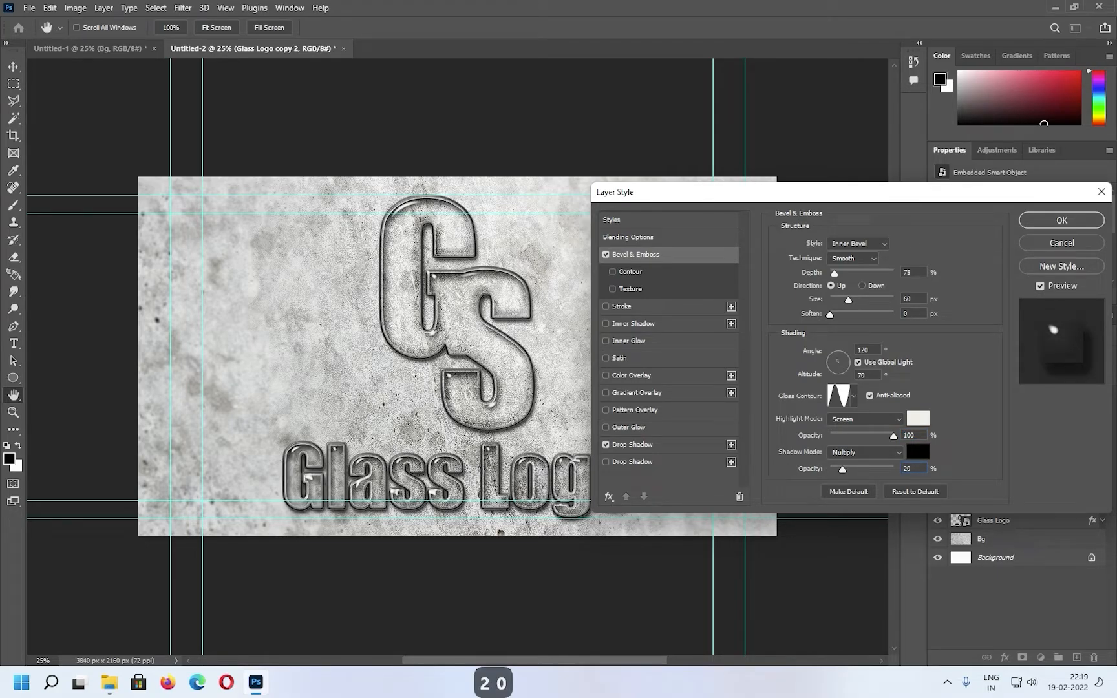
# Enable the bevel's Contour and reshape the Ring gloss contour, with its end point at 95% input and the point below it at 87% input, 48% output
pyautogui.click(630, 272)
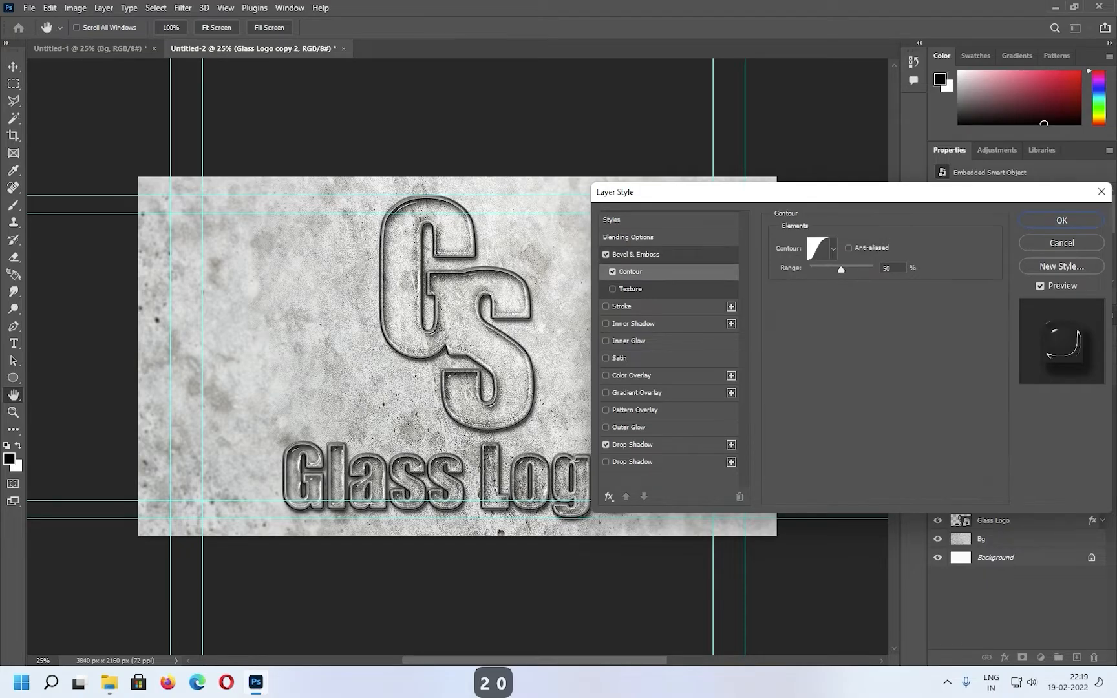
pyautogui.click(636, 255)
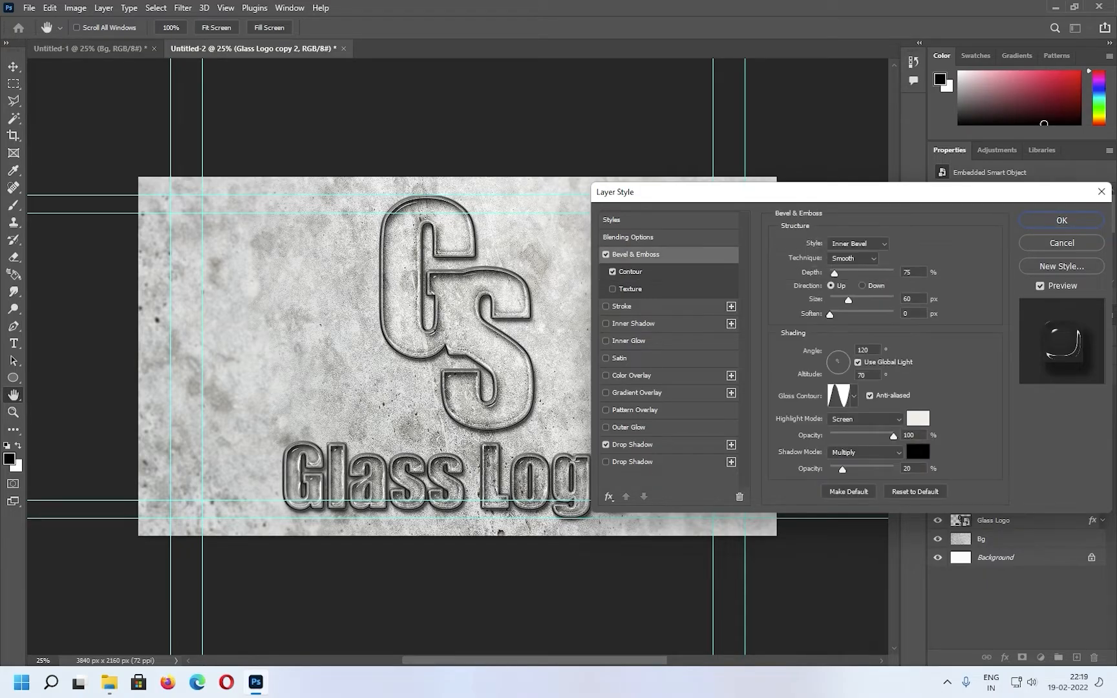
pyautogui.click(840, 394)
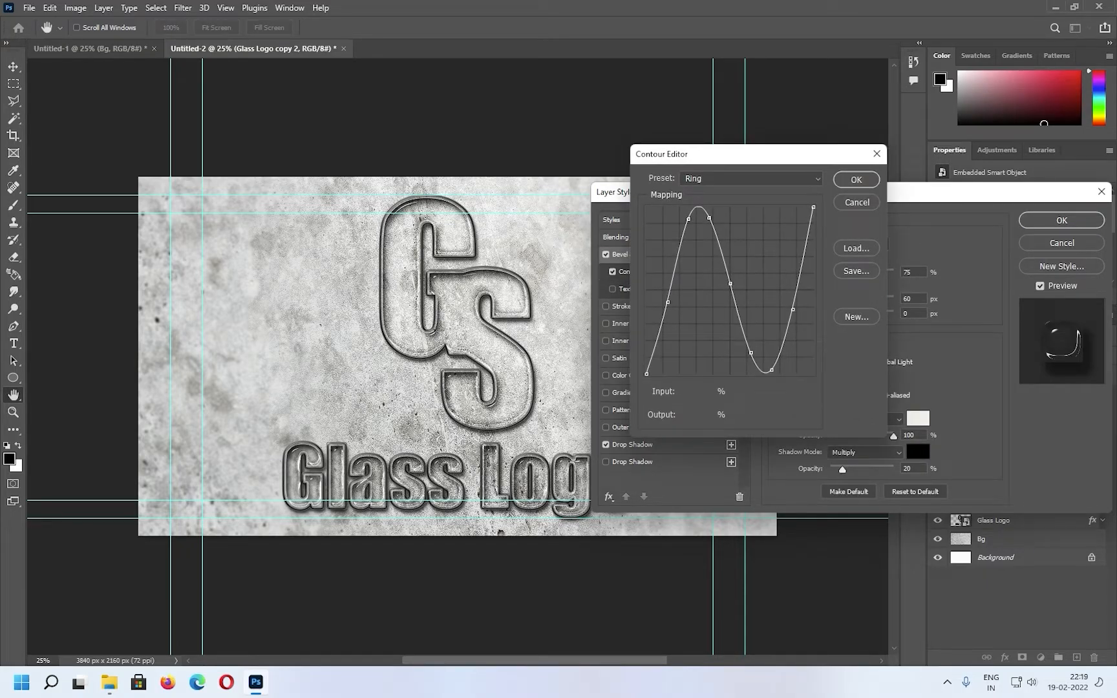
pyautogui.moveTo(814, 207); pyautogui.dragTo(806, 207)
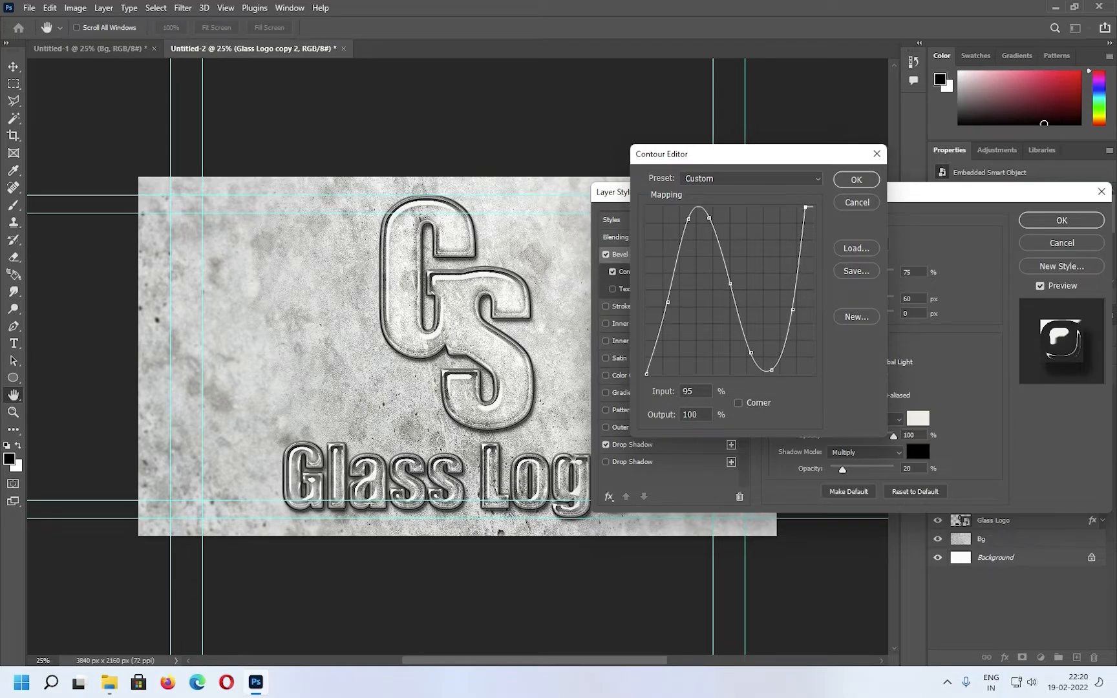
pyautogui.moveTo(794, 310); pyautogui.dragTo(795, 287)
pyautogui.moveTo(772, 370); pyautogui.dragTo(794, 294)
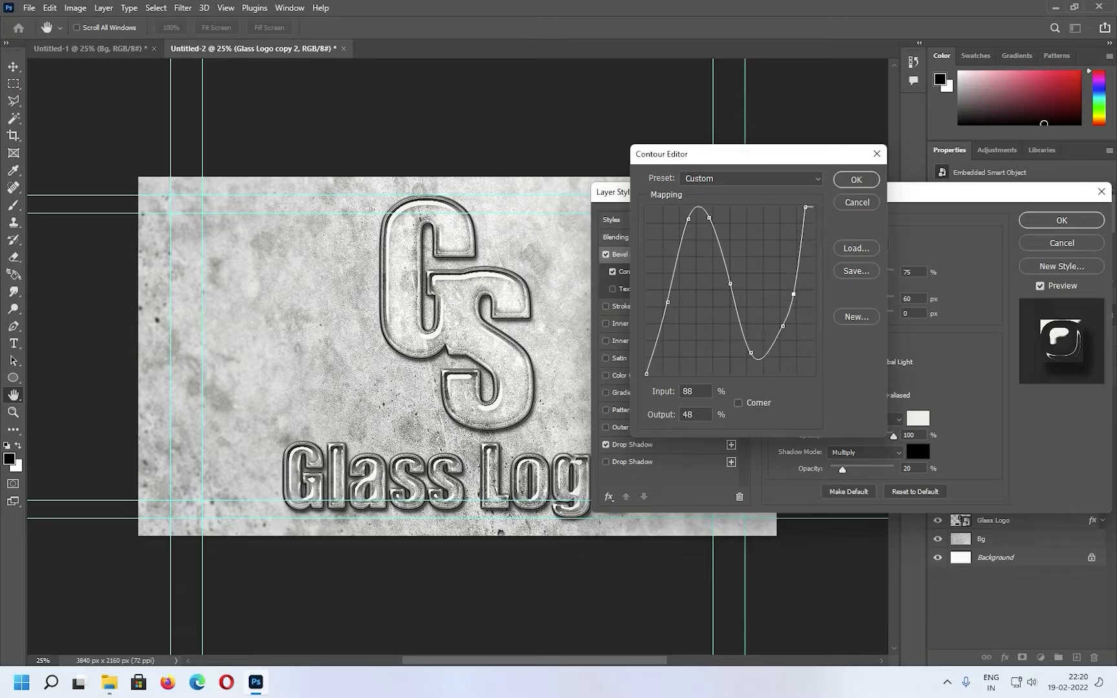
pyautogui.moveTo(752, 353); pyautogui.dragTo(781, 337)
pyautogui.moveTo(794, 294); pyautogui.dragTo(792, 294)
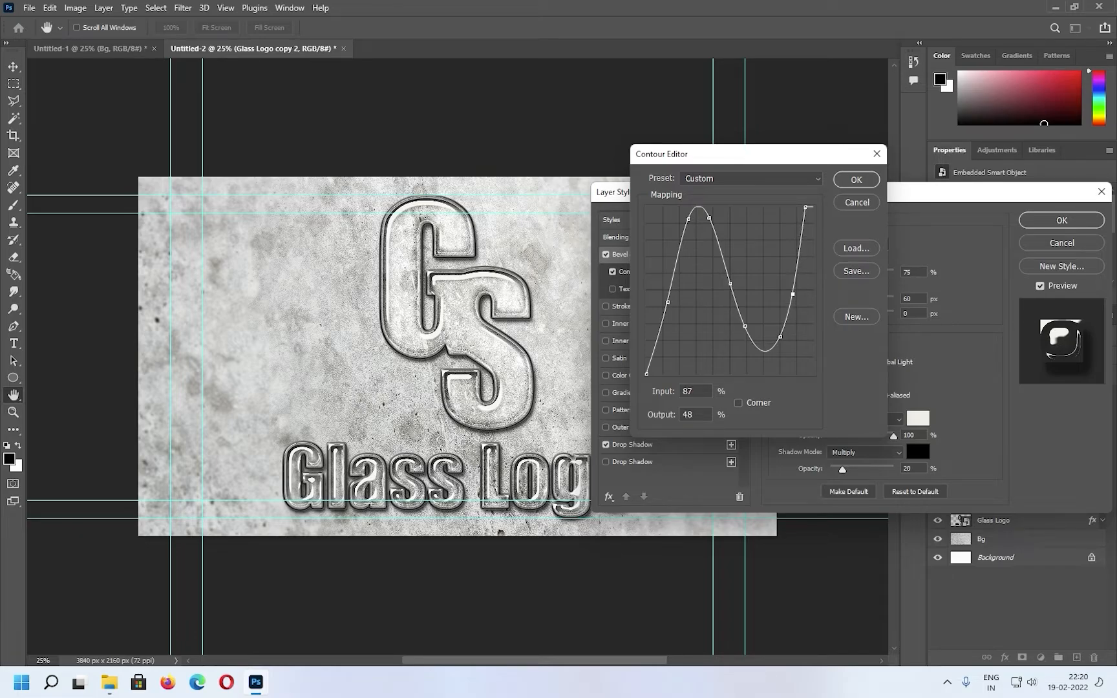
pyautogui.press('Return')
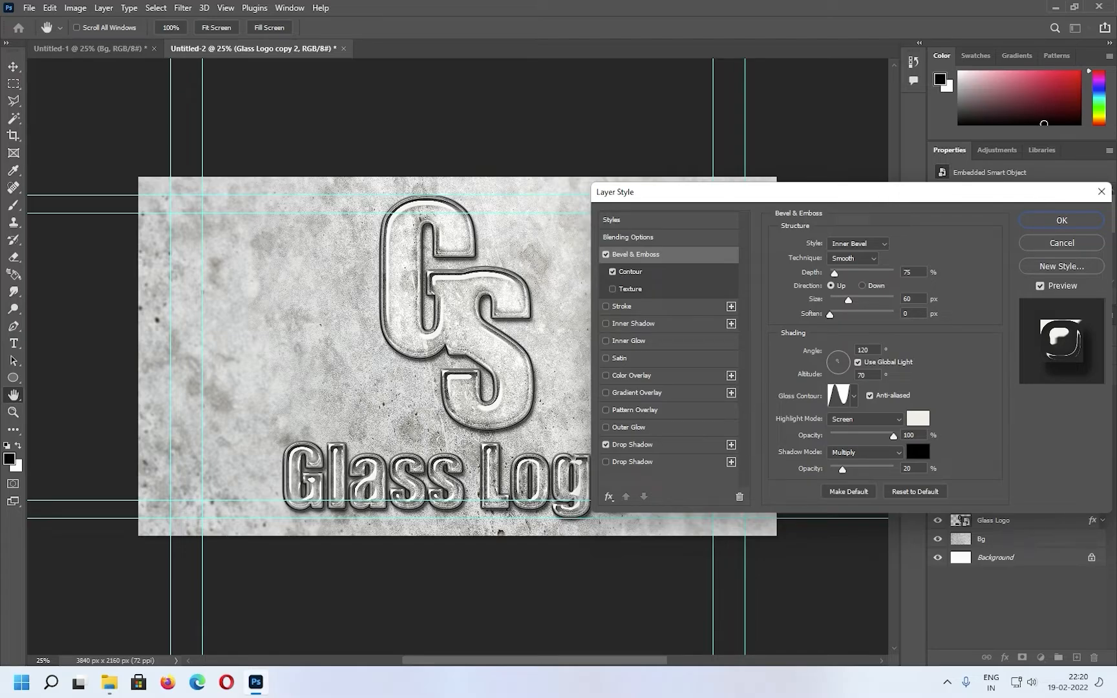
# Switch the bevel's Contour to Linear, bend it through a point at 62% input and 38% output, and apply the layer style
pyautogui.click(631, 273)
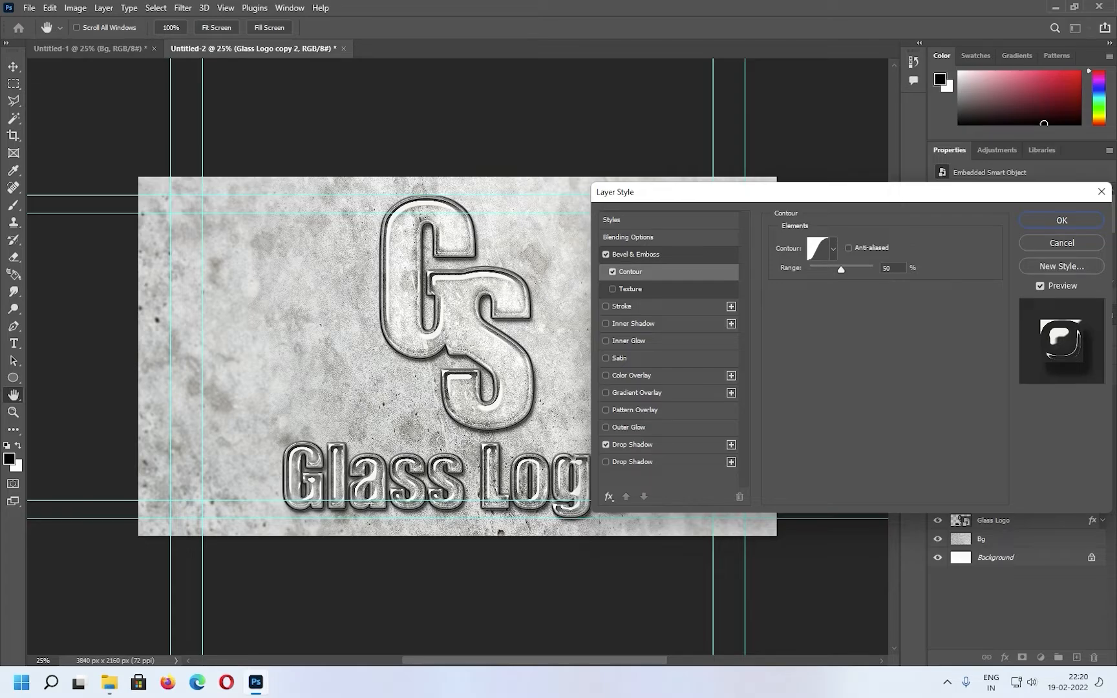
pyautogui.click(833, 249)
pyautogui.click(752, 280)
pyautogui.click(833, 249)
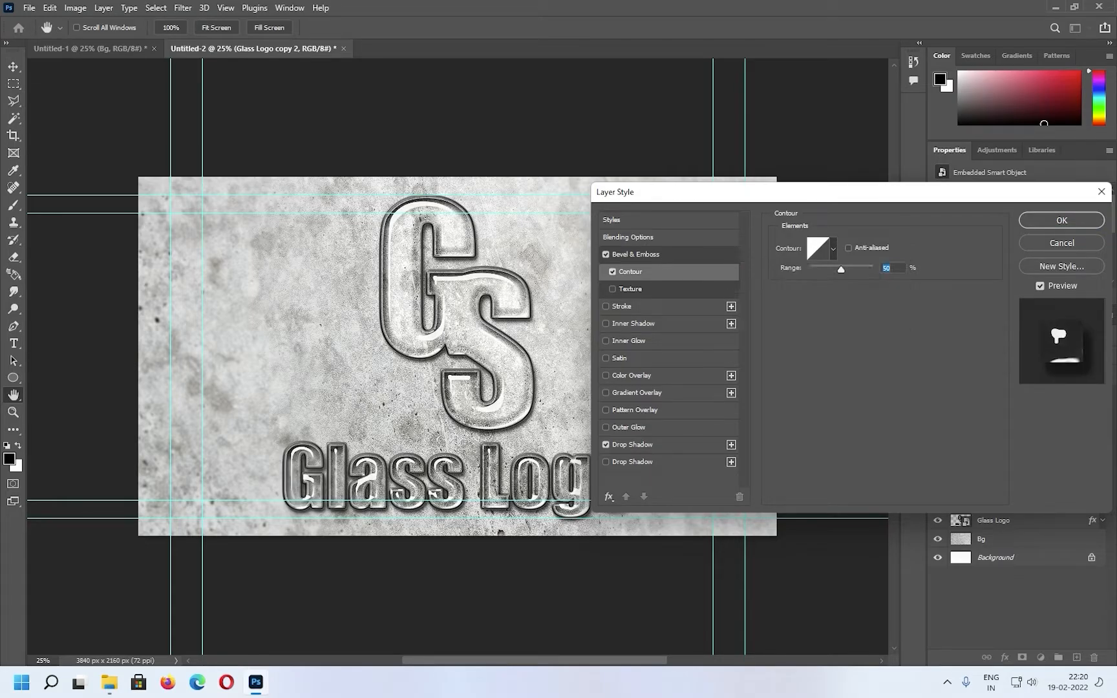
pyautogui.click(818, 249)
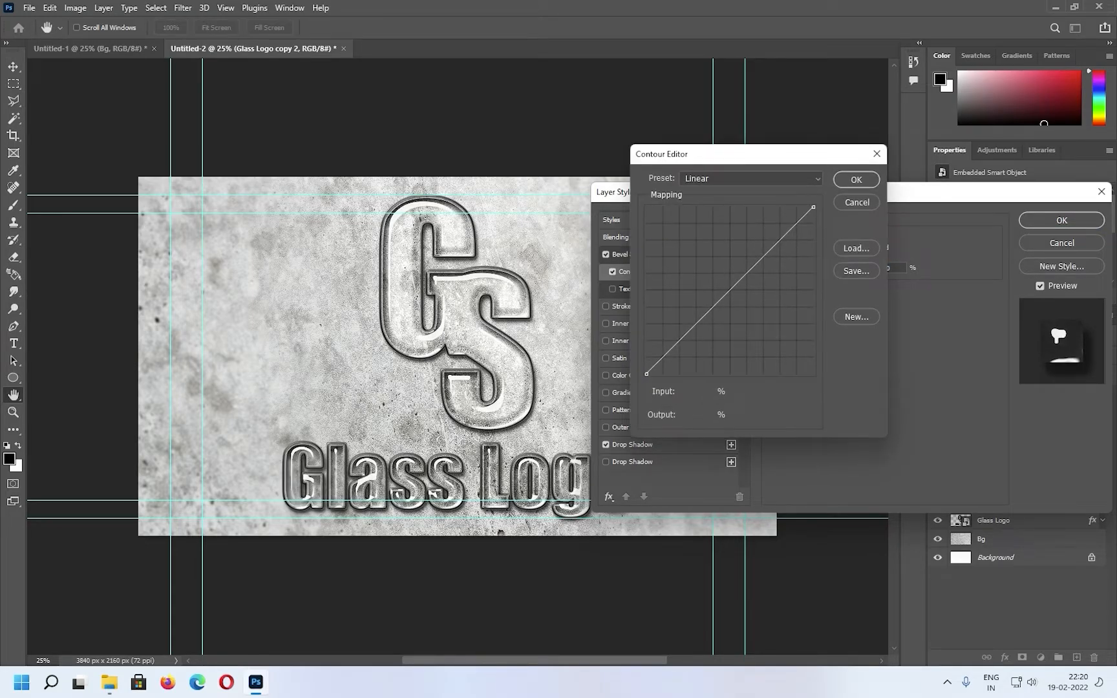
pyautogui.moveTo(731, 290); pyautogui.dragTo(749, 311)
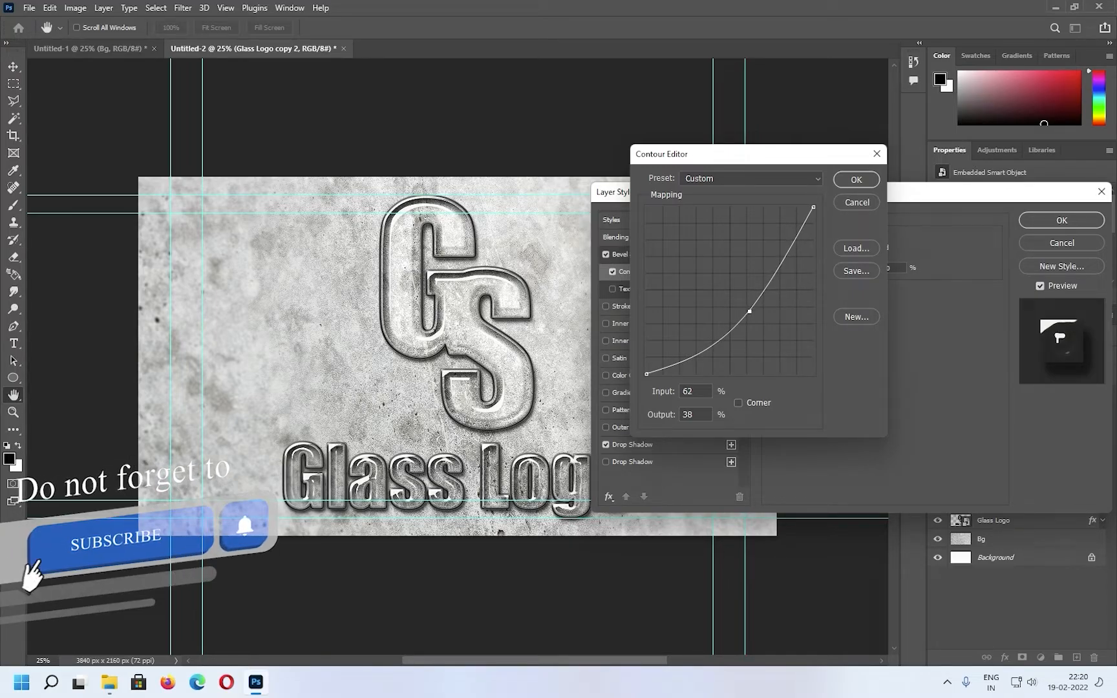
pyautogui.click(856, 180)
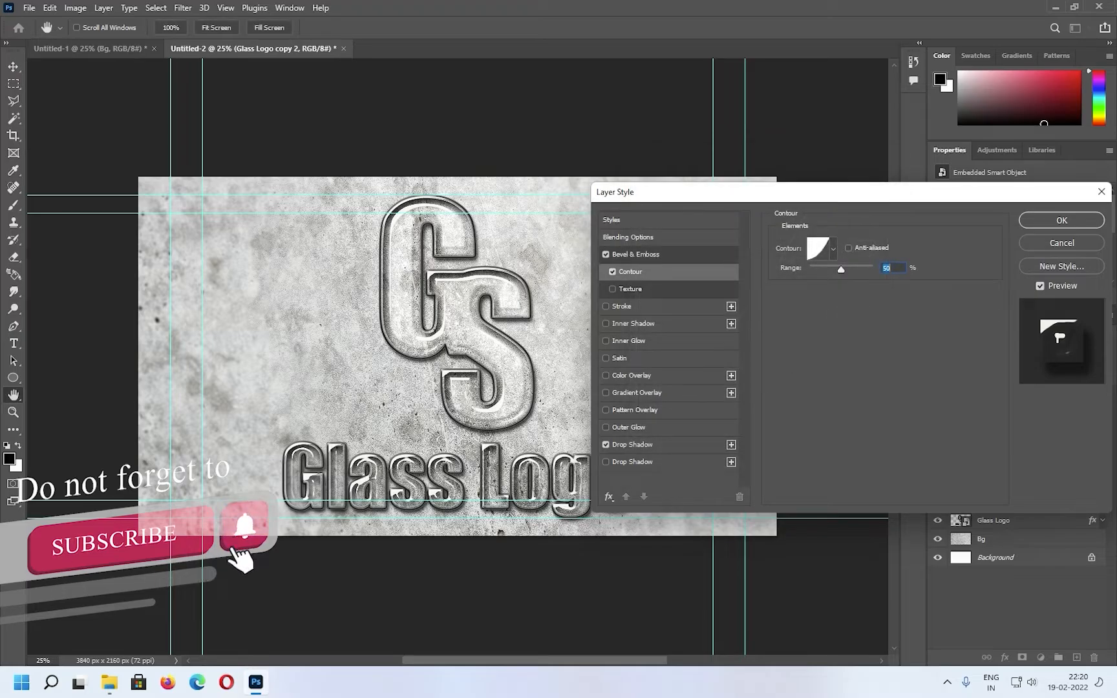
pyautogui.press('Return')
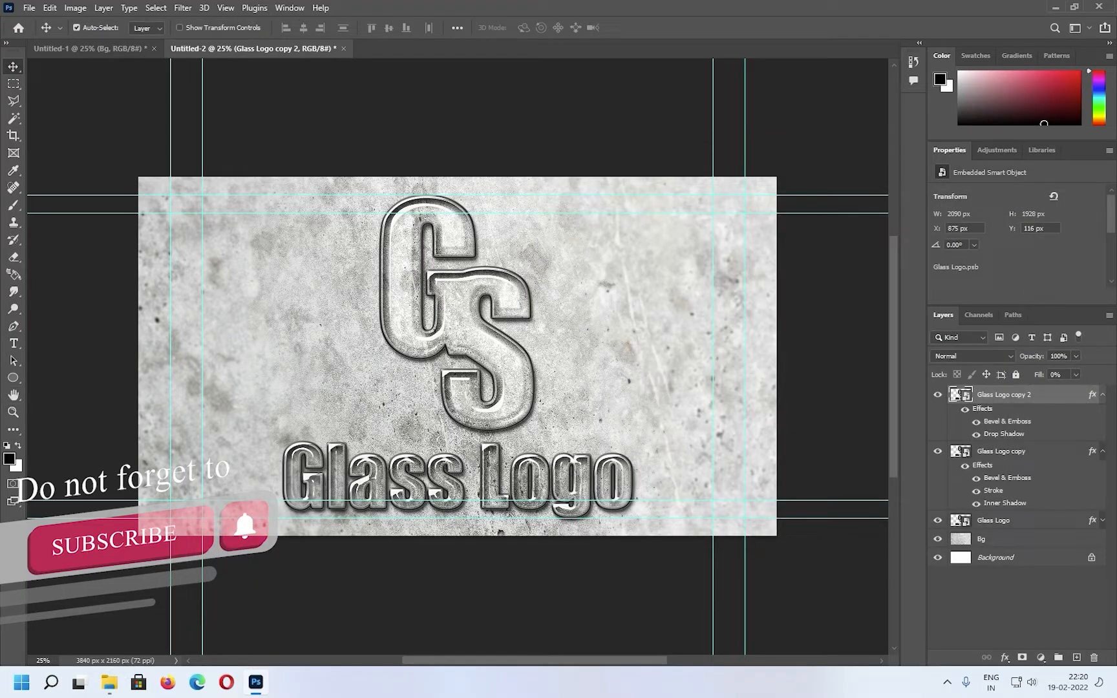
# Raise the fill of the Glass Logo copy layer to 22%
pyautogui.click(961, 451)
pyautogui.click(1076, 375)
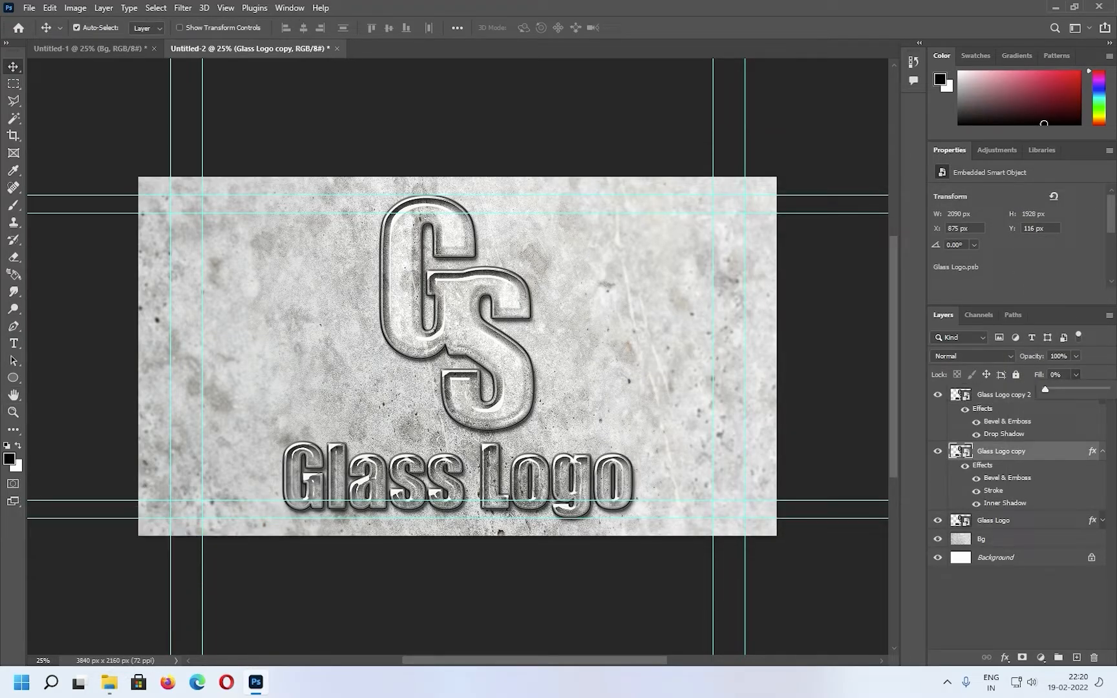
pyautogui.moveTo(1045, 389); pyautogui.dragTo(1056, 389)
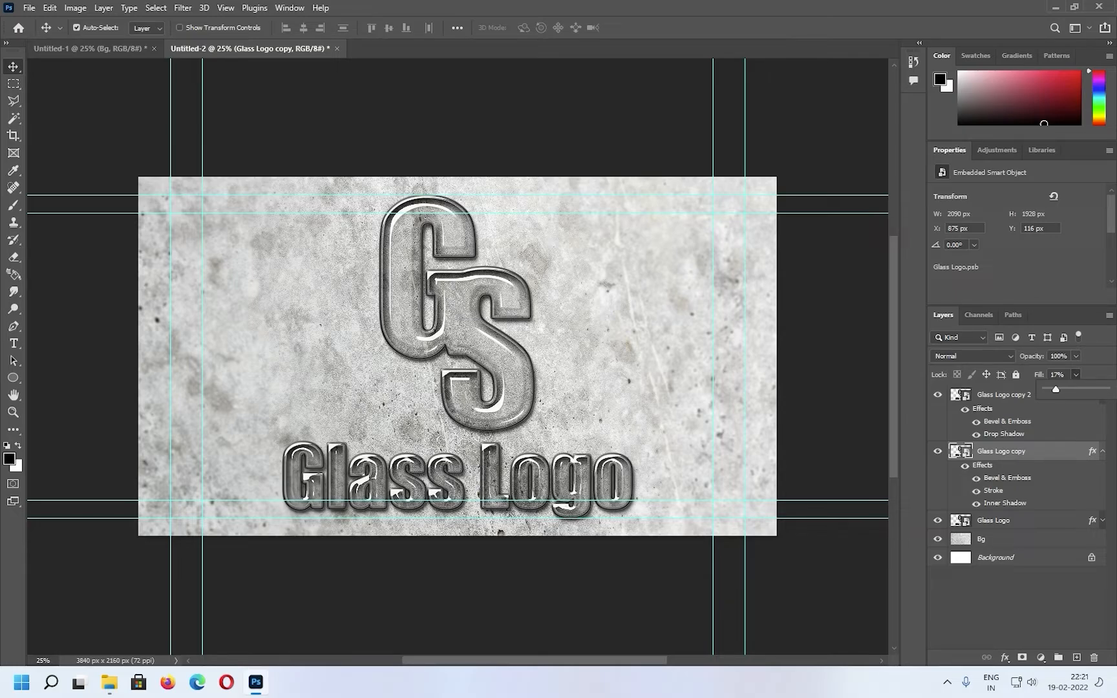
pyautogui.moveTo(1056, 389); pyautogui.dragTo(1058, 389)
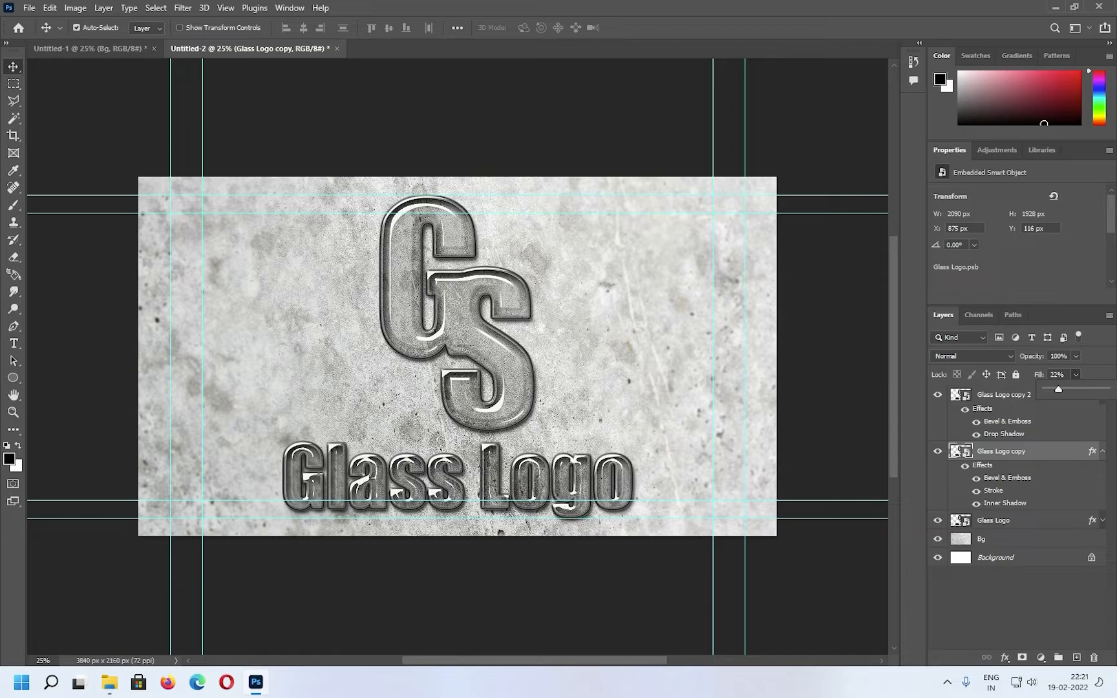
pyautogui.press('Return')
# Add a Color Balance adjustment above Glass Logo copy 2 with Shadows at Cyan-Red -6, Magenta-Green -28 and Yellow-Blue -47
pyautogui.click(1005, 395)
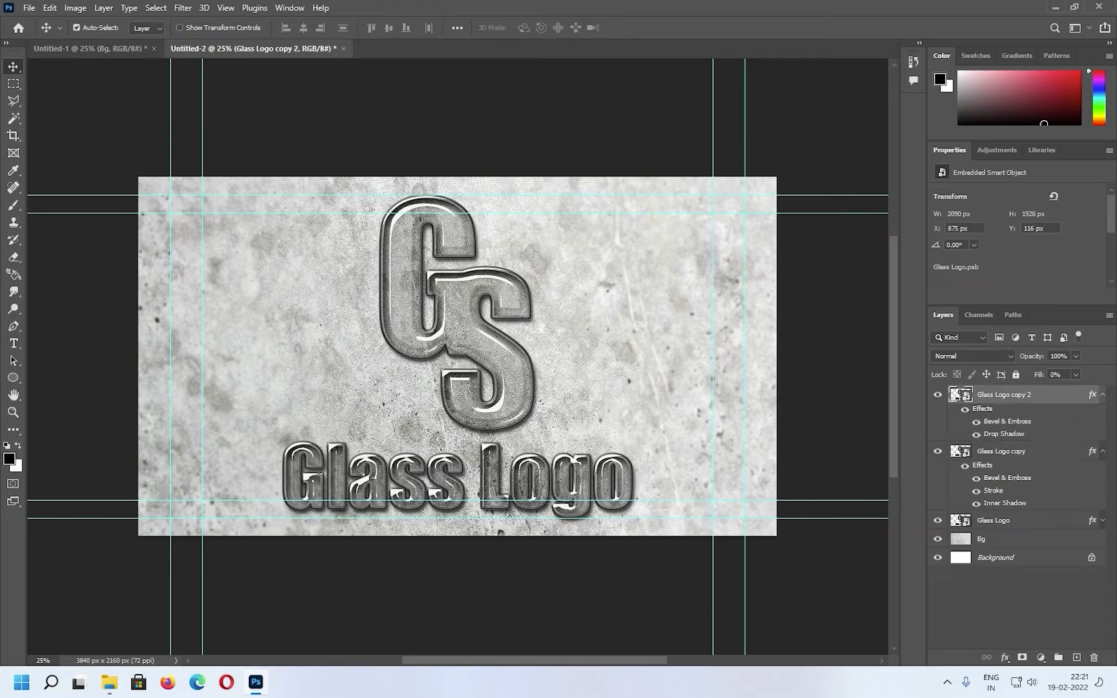
pyautogui.click(1040, 657)
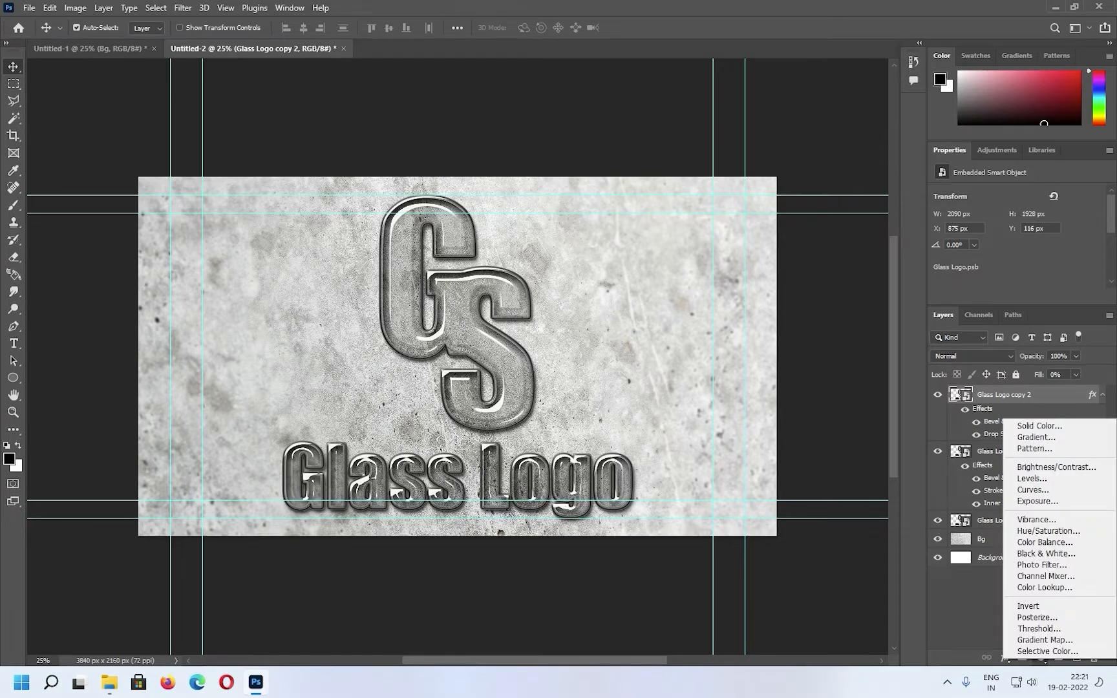
pyautogui.click(1045, 543)
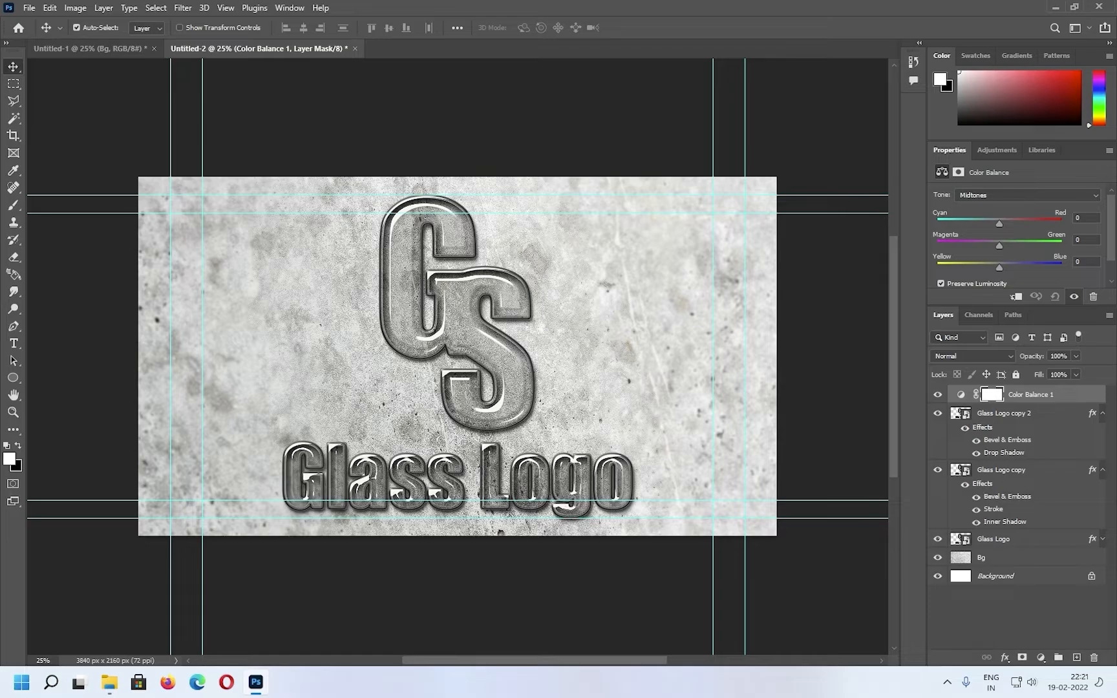
pyautogui.click(1028, 194)
pyautogui.click(996, 206)
pyautogui.moveTo(999, 223); pyautogui.dragTo(971, 268)
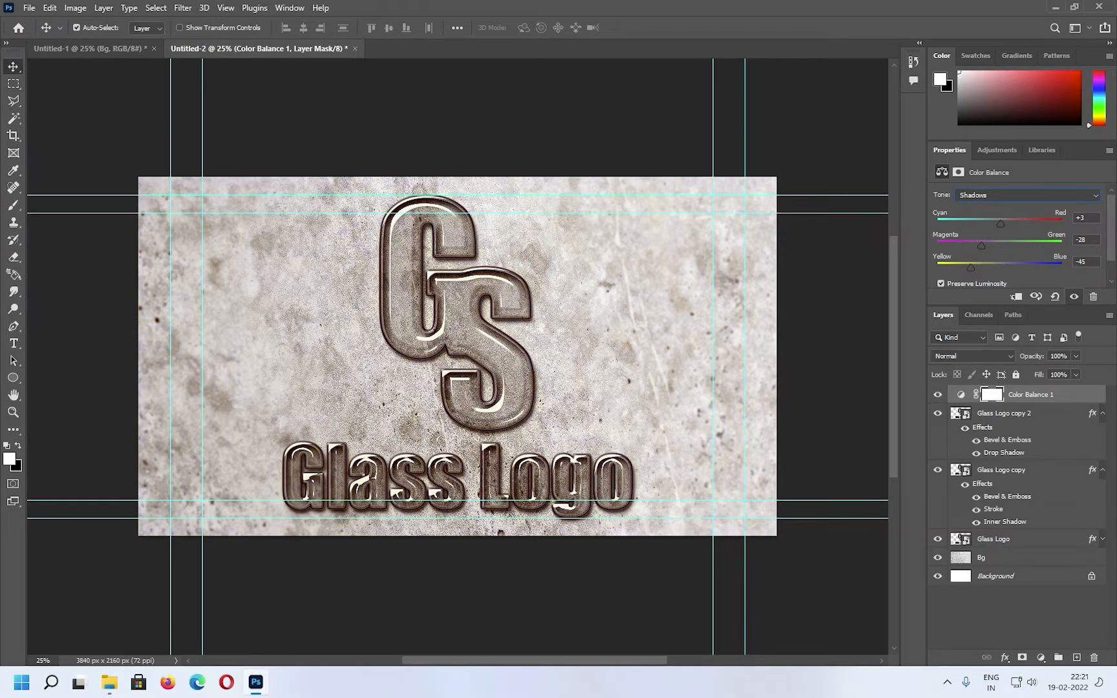
pyautogui.moveTo(1001, 223); pyautogui.dragTo(996, 223)
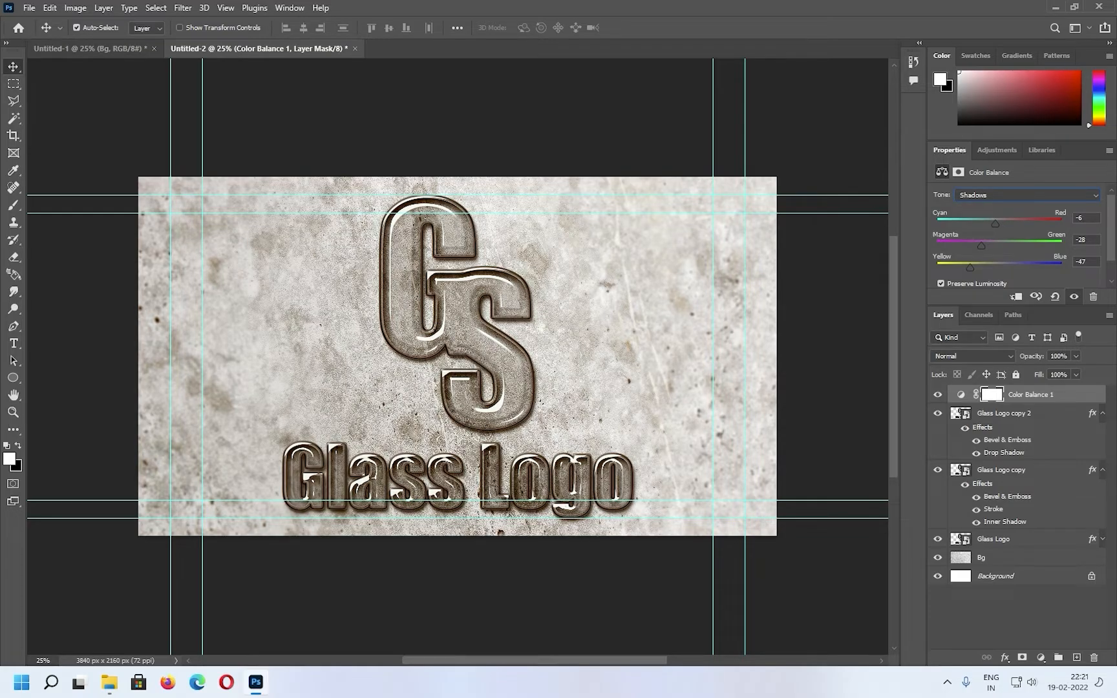